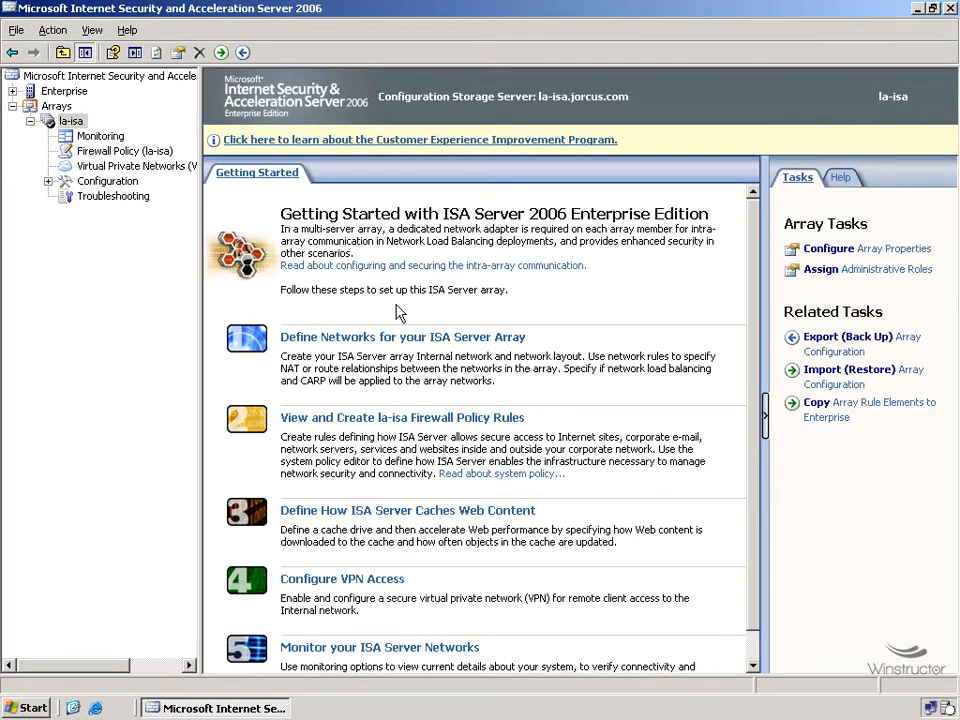
Step: Open the la-isa array's Monitoring dashboard and hide the task pane to widen it
{"action": "left_click", "coordinate": [112, 142]}
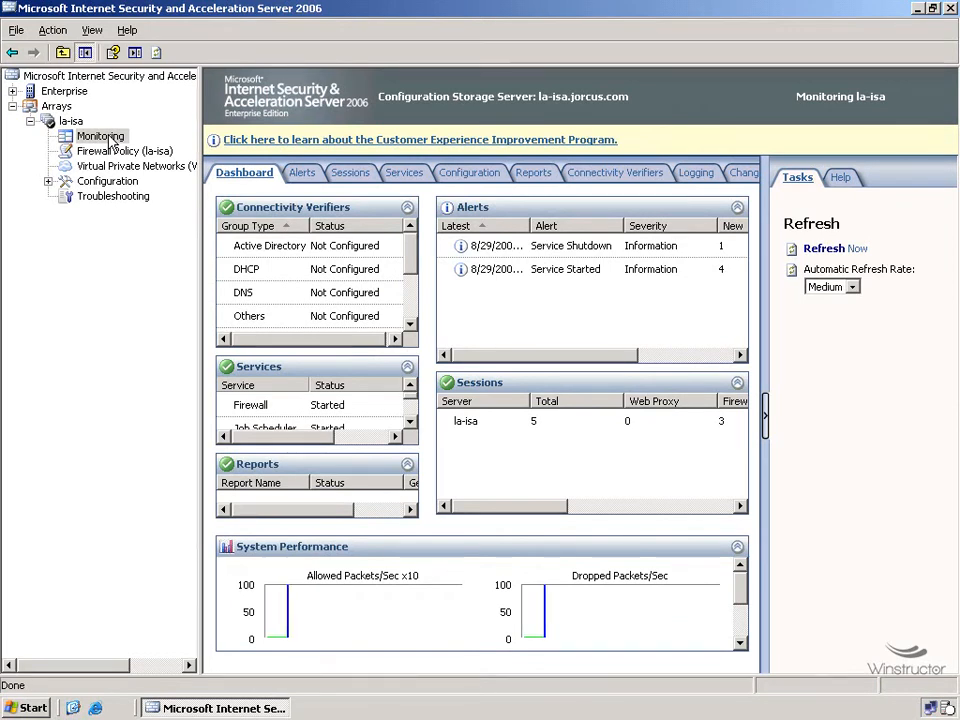
{"action": "left_click", "coordinate": [767, 416]}
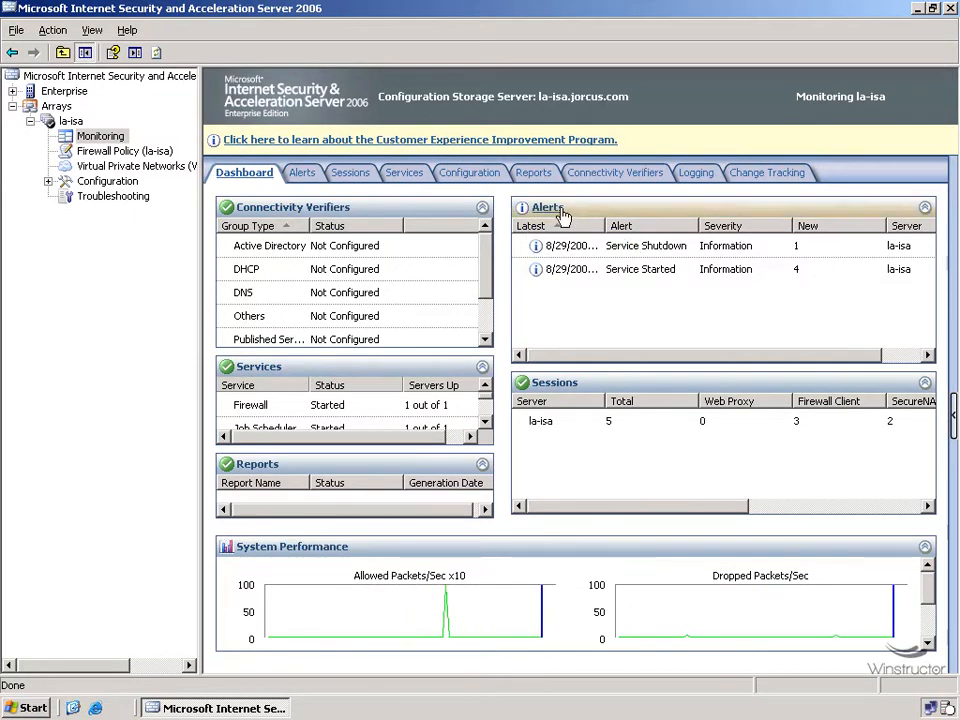
Step: Collapse and re-expand the dashboard's Alerts section, and look through the services in the Services section
{"action": "left_click", "coordinate": [925, 208]}
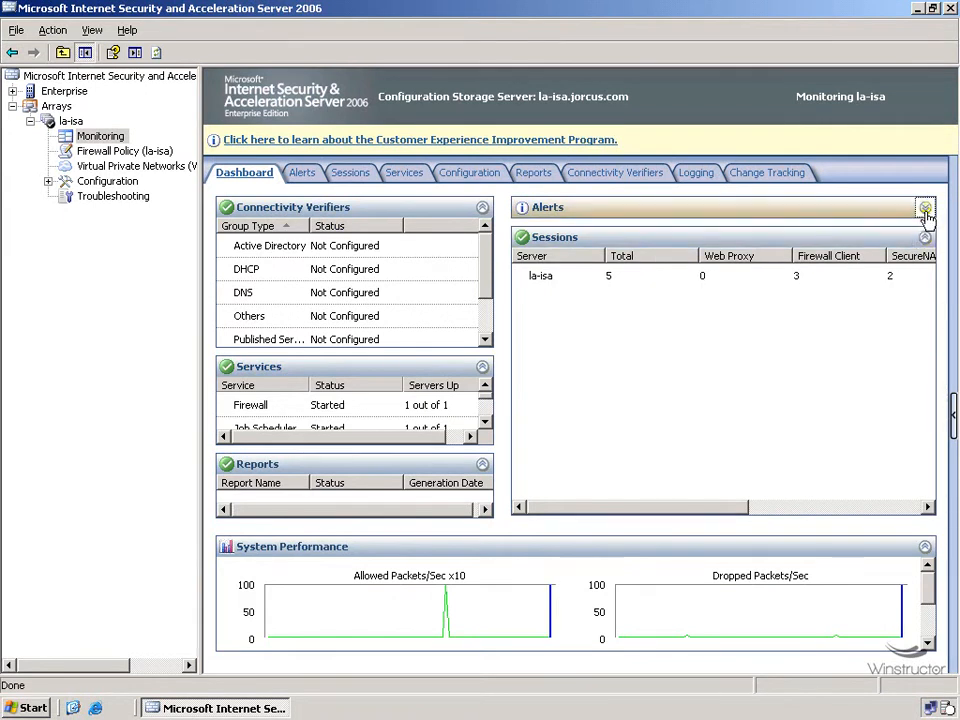
{"action": "left_click", "coordinate": [925, 208]}
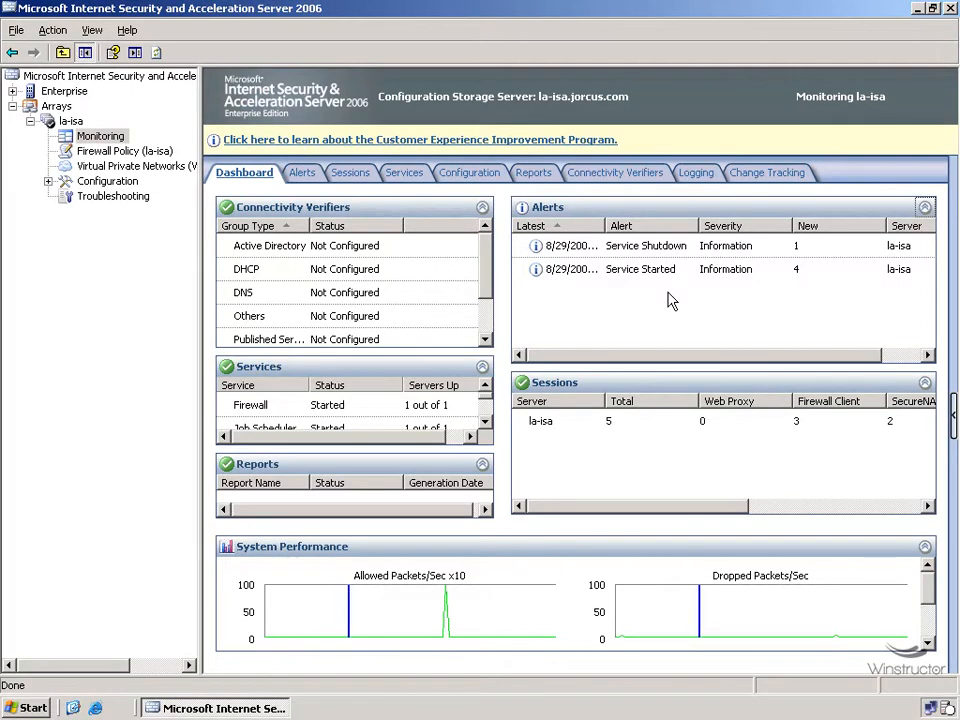
{"action": "left_click", "coordinate": [485, 422]}
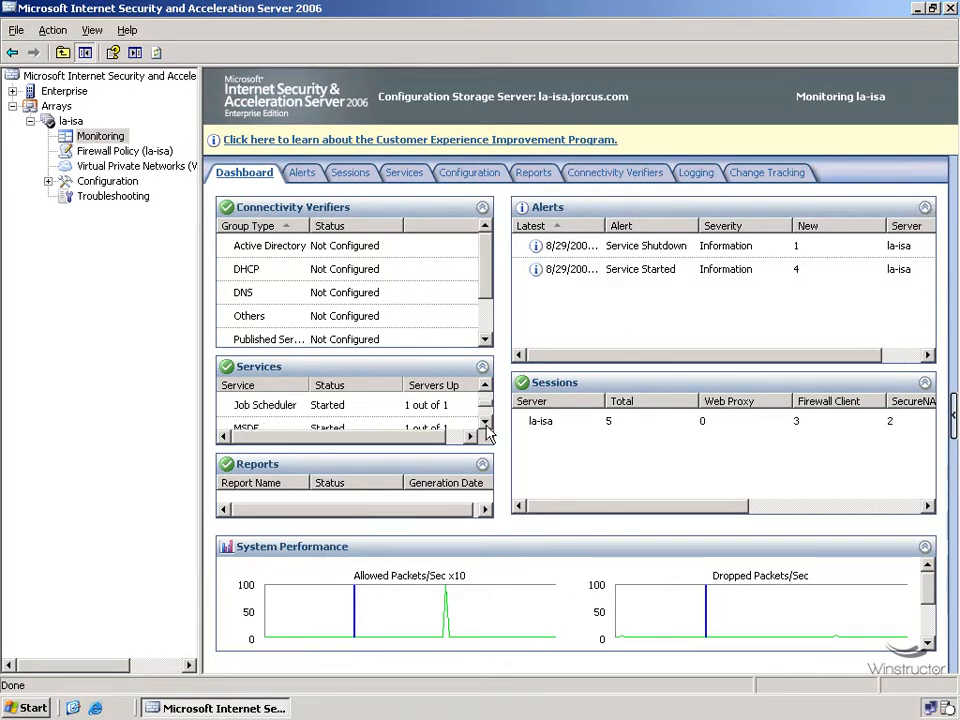
{"action": "left_click", "coordinate": [485, 422]}
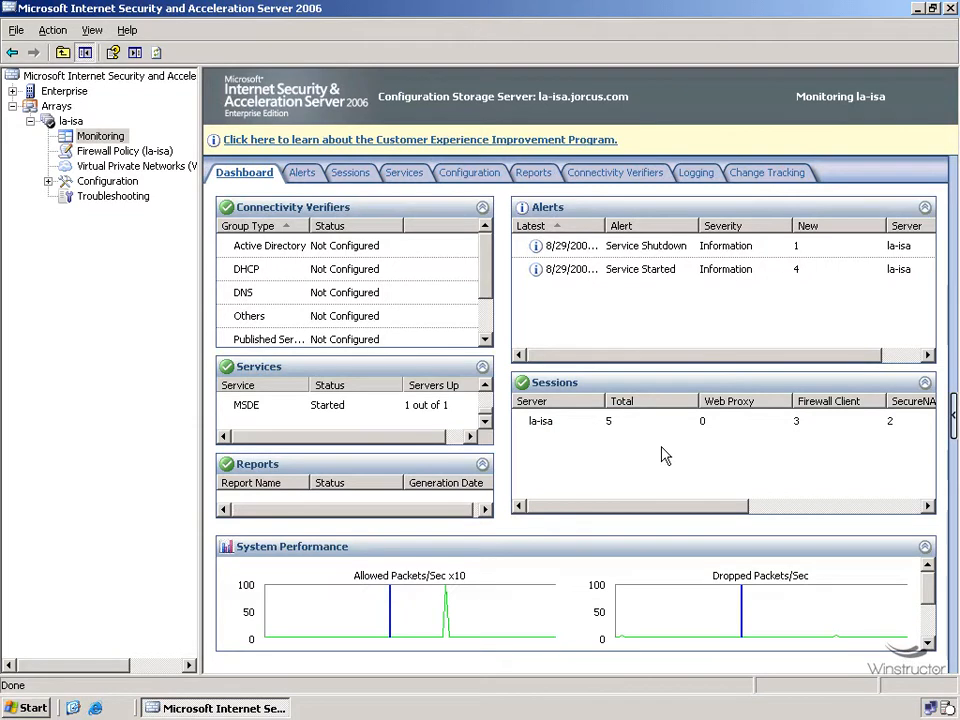
Step: Collapse the dashboard's Services section, and try collapsing and restoring the Reports and System Performance sections
{"action": "left_click", "coordinate": [926, 548]}
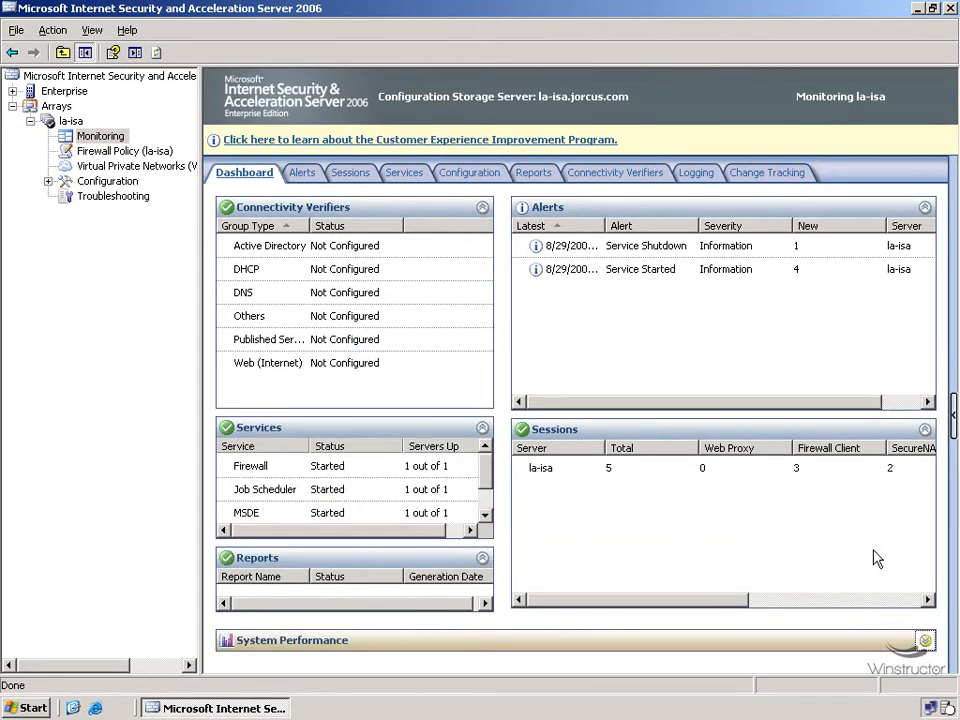
{"action": "left_click", "coordinate": [484, 560]}
{"action": "left_click", "coordinate": [482, 603]}
{"action": "left_click", "coordinate": [482, 428]}
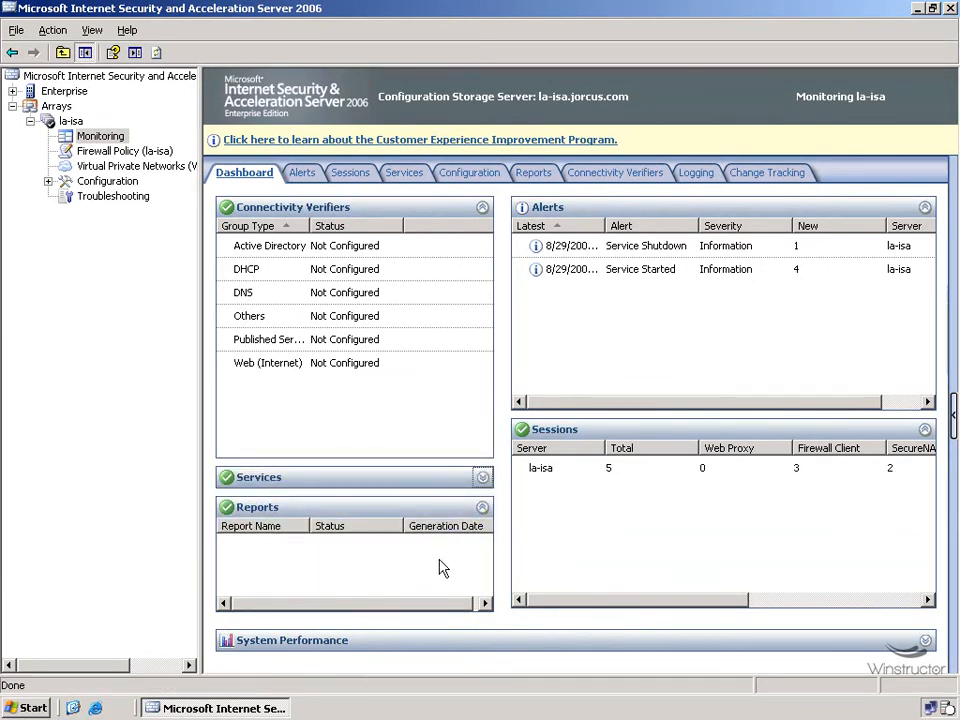
{"action": "left_click", "coordinate": [925, 640]}
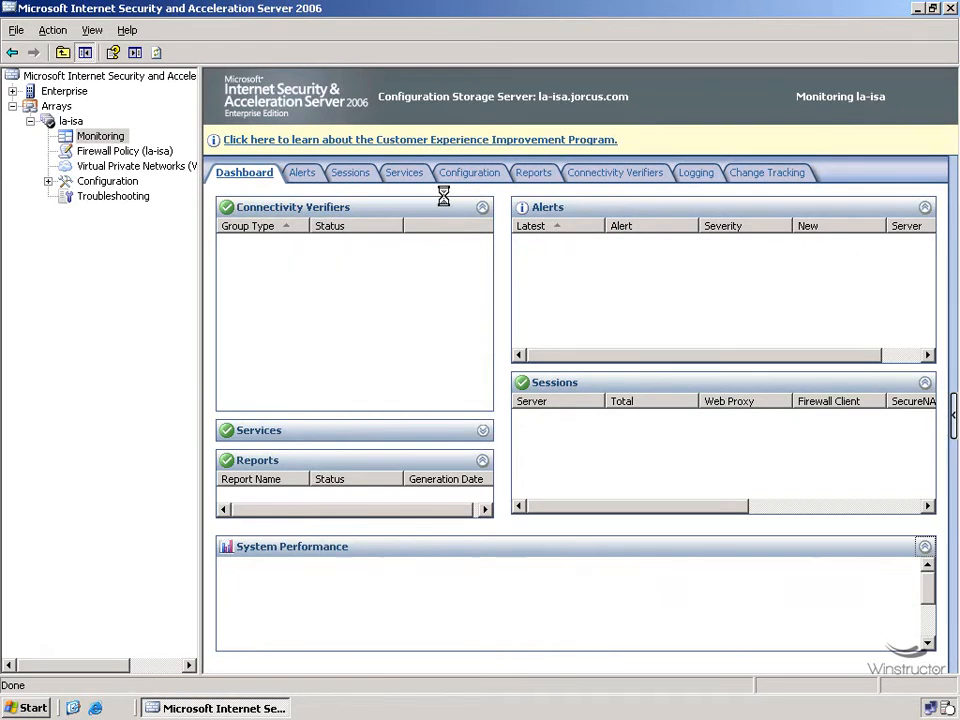
Step: Open the Alerts view and expand the Service Started alert to list its individual occurrences
{"action": "left_click", "coordinate": [303, 174]}
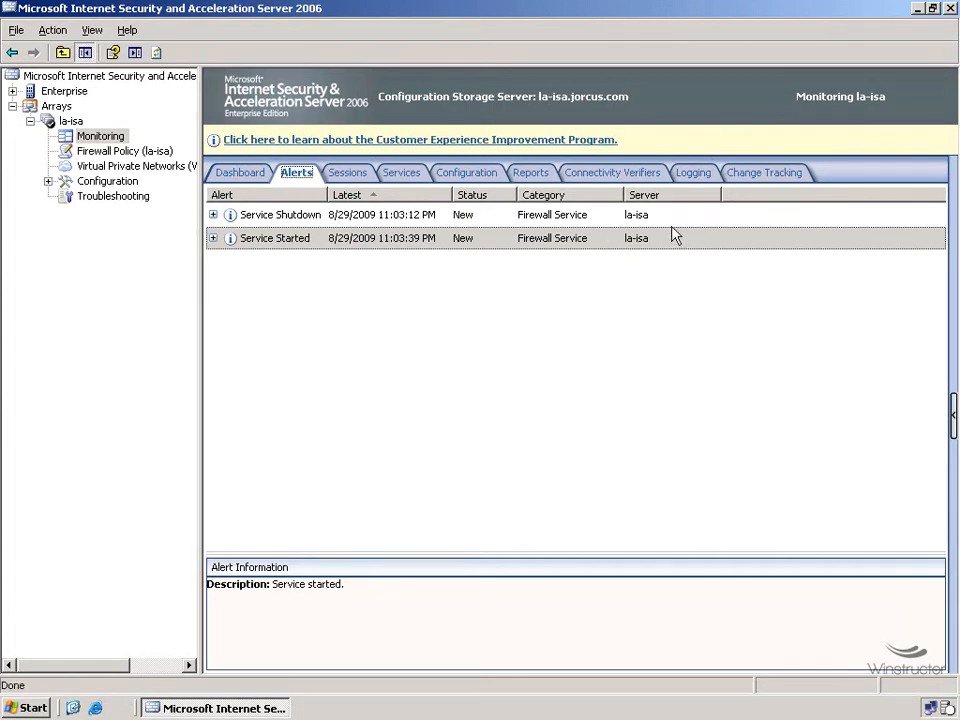
{"action": "left_click", "coordinate": [420, 246]}
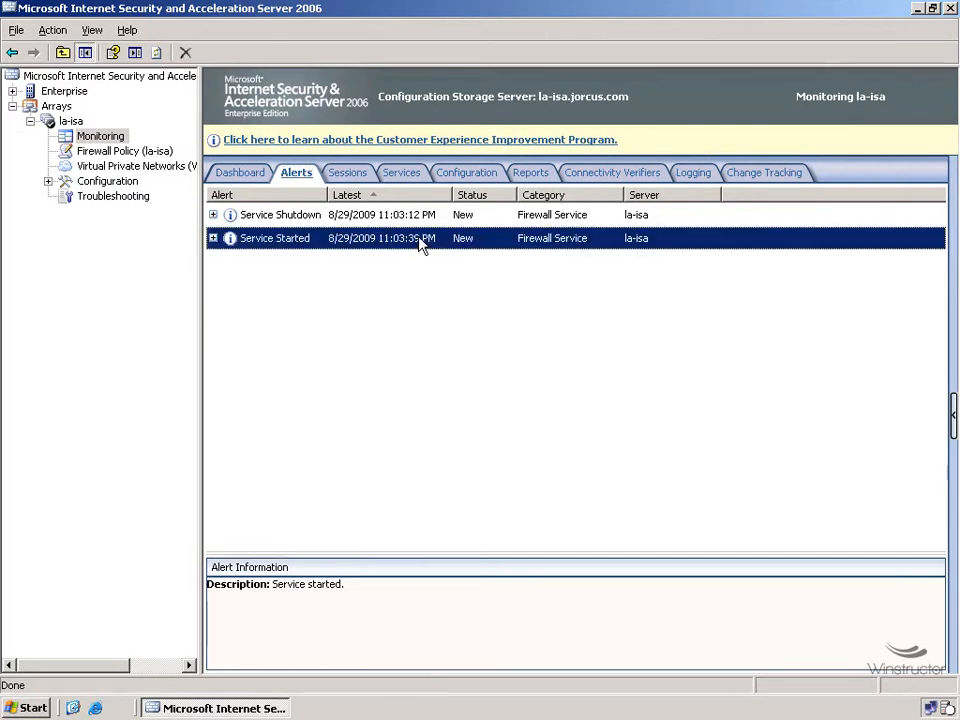
{"action": "left_click", "coordinate": [213, 238]}
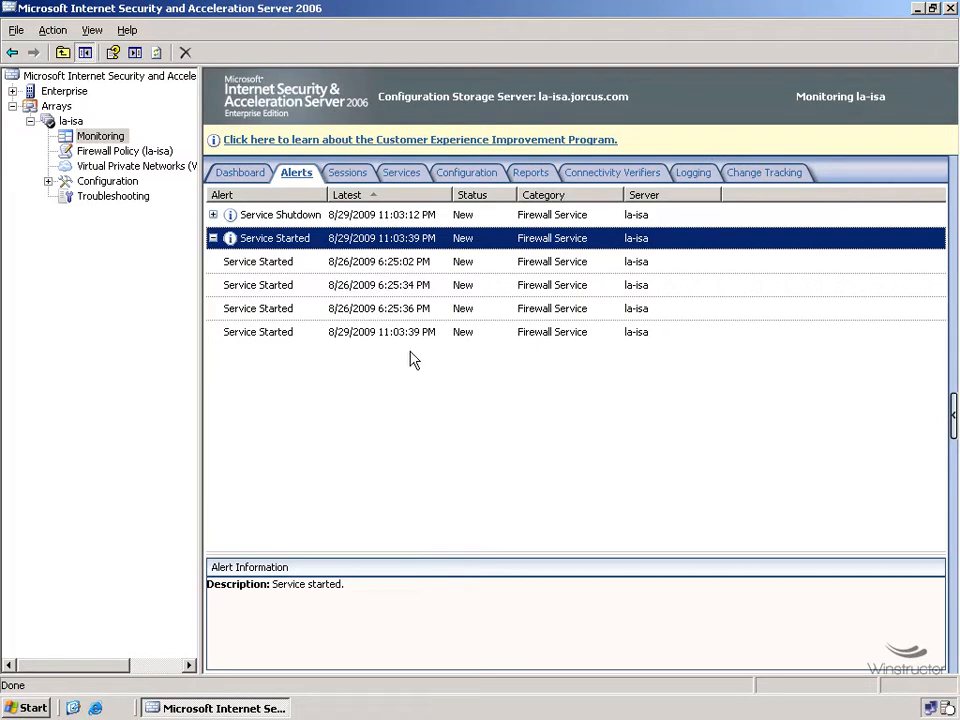
Step: Acknowledge the Service Started alert group and widen the Status column to fit its text
{"action": "right_click", "coordinate": [370, 242]}
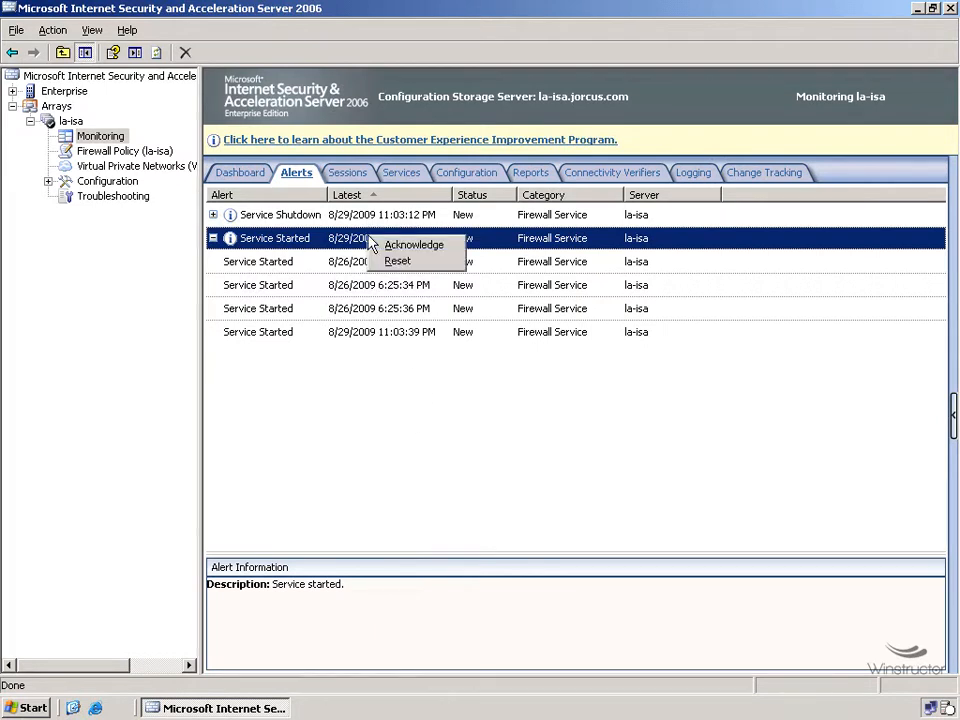
{"action": "left_click", "coordinate": [439, 254]}
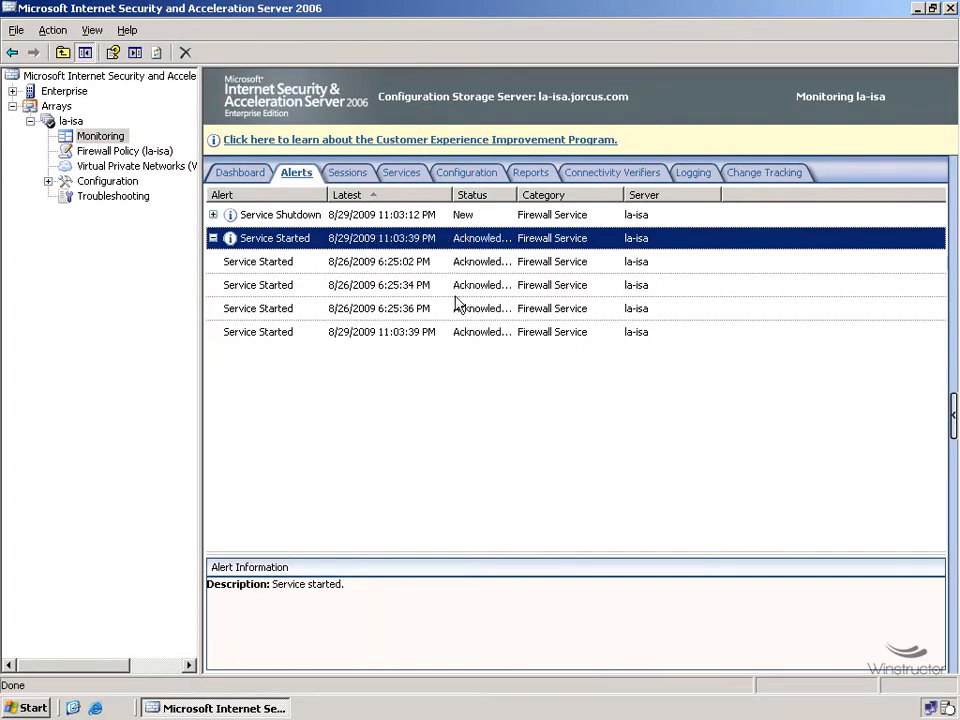
{"action": "left_click_drag", "start_coordinate": [517, 195], "coordinate": [574, 195]}
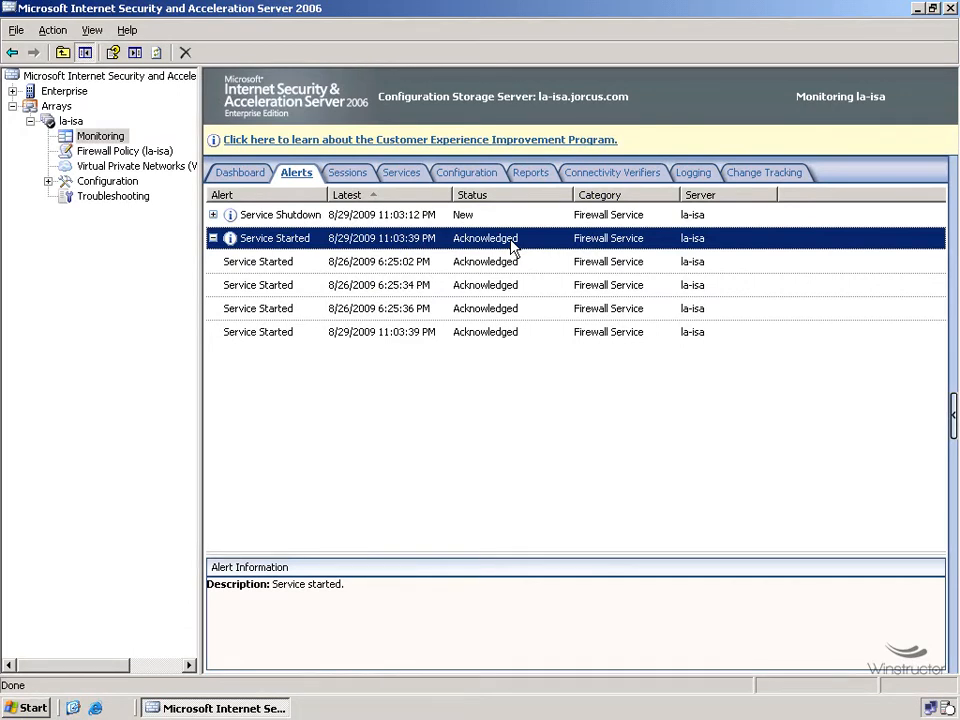
Step: Reset the Service Started alert and add the Count column to the alerts list
{"action": "right_click", "coordinate": [512, 247]}
{"action": "left_click", "coordinate": [538, 252]}
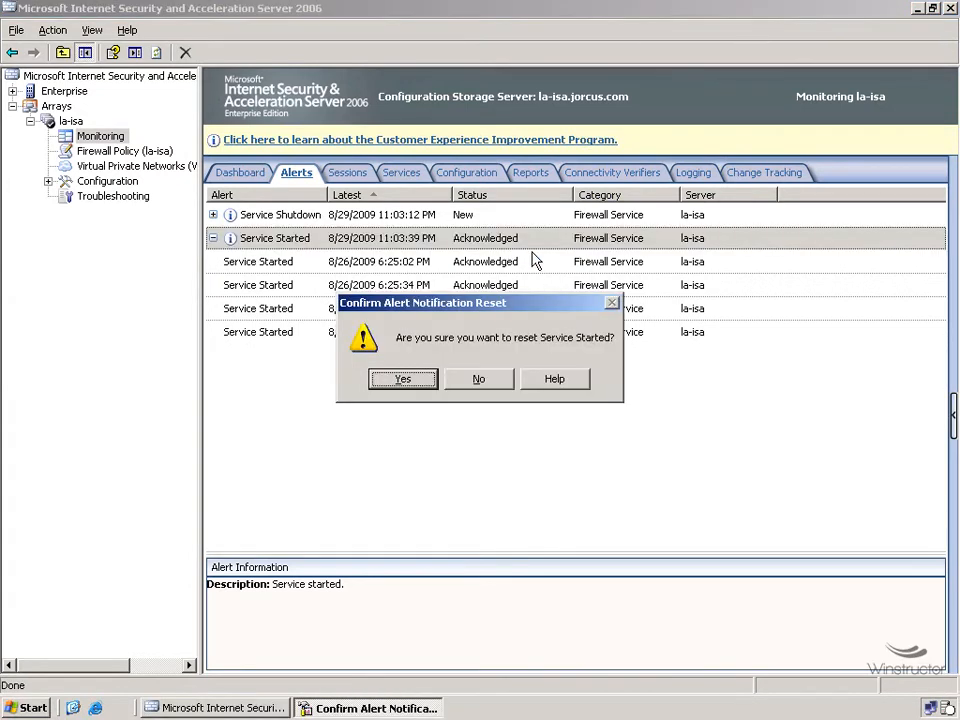
{"action": "left_click", "coordinate": [402, 380]}
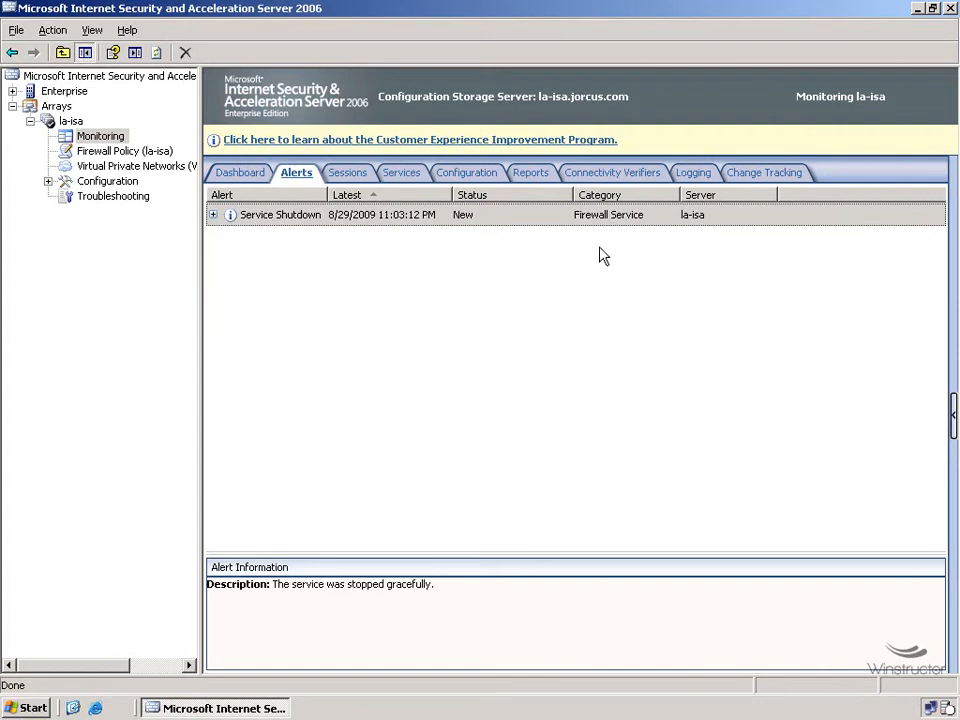
{"action": "right_click", "coordinate": [817, 195]}
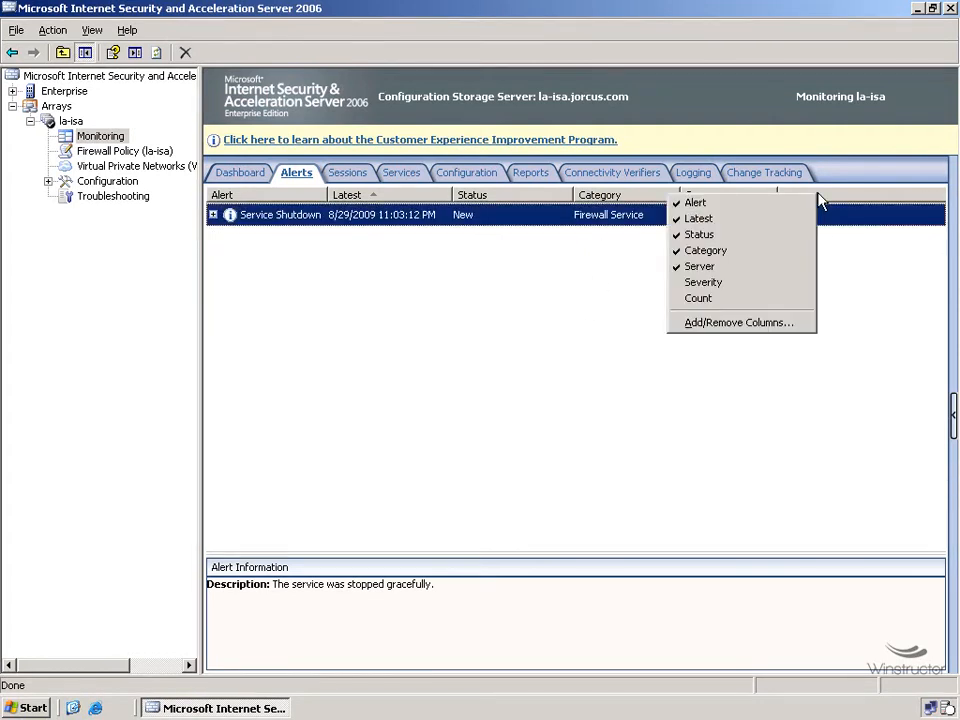
{"action": "left_click", "coordinate": [748, 303]}
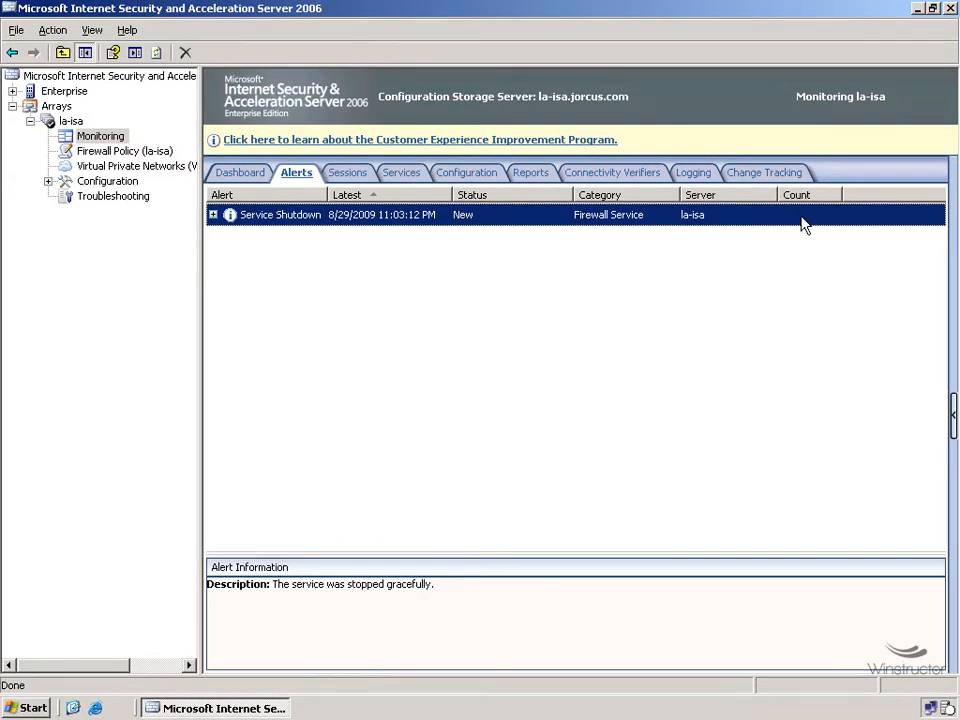
Step: Show the task pane, open the alert definitions, and move their dialog clear of the alerts list
{"action": "left_click", "coordinate": [953, 418]}
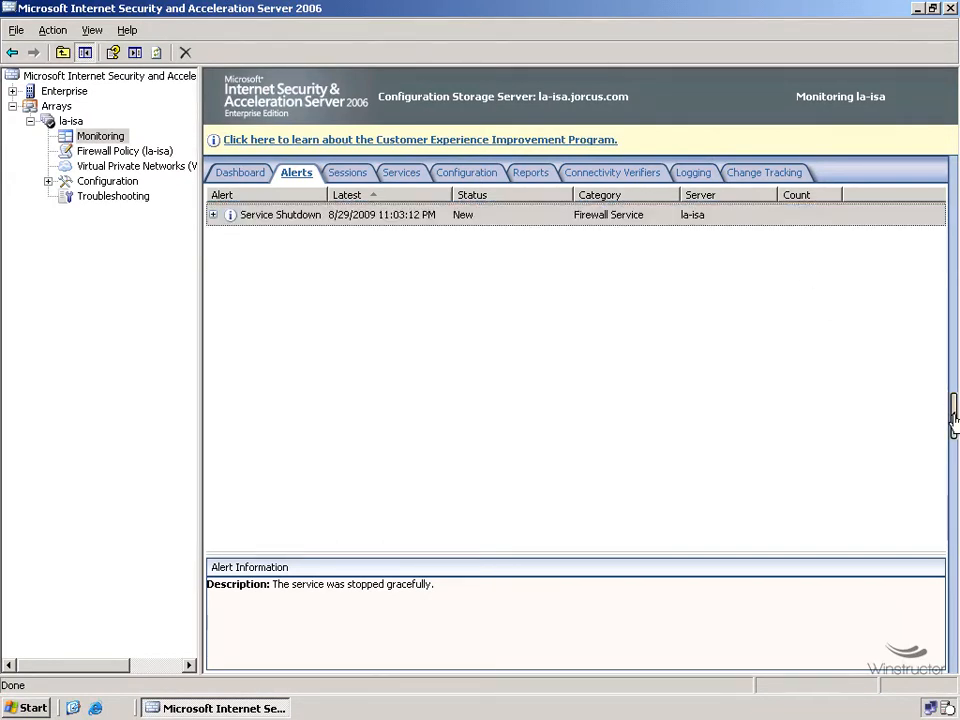
{"action": "left_click", "coordinate": [953, 418]}
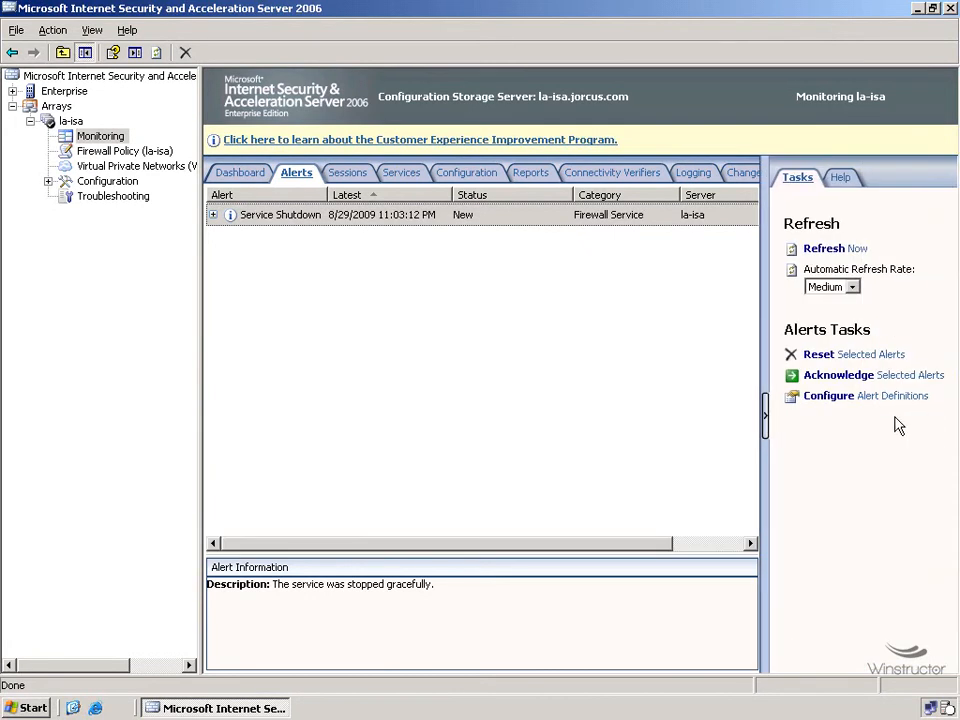
{"action": "left_click", "coordinate": [841, 407]}
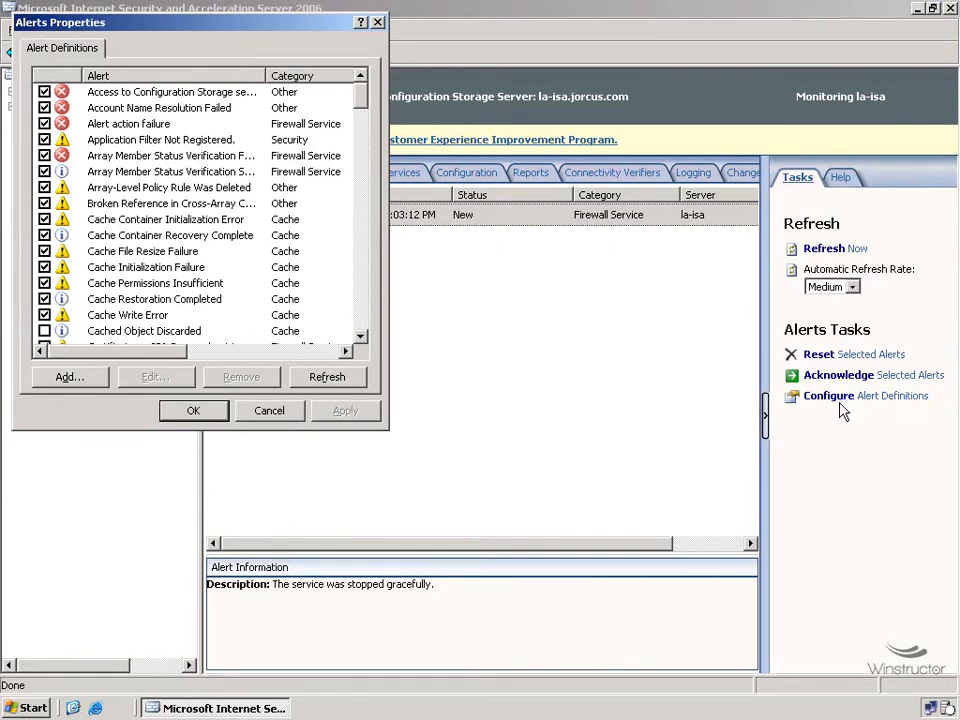
{"action": "left_click", "coordinate": [96, 126]}
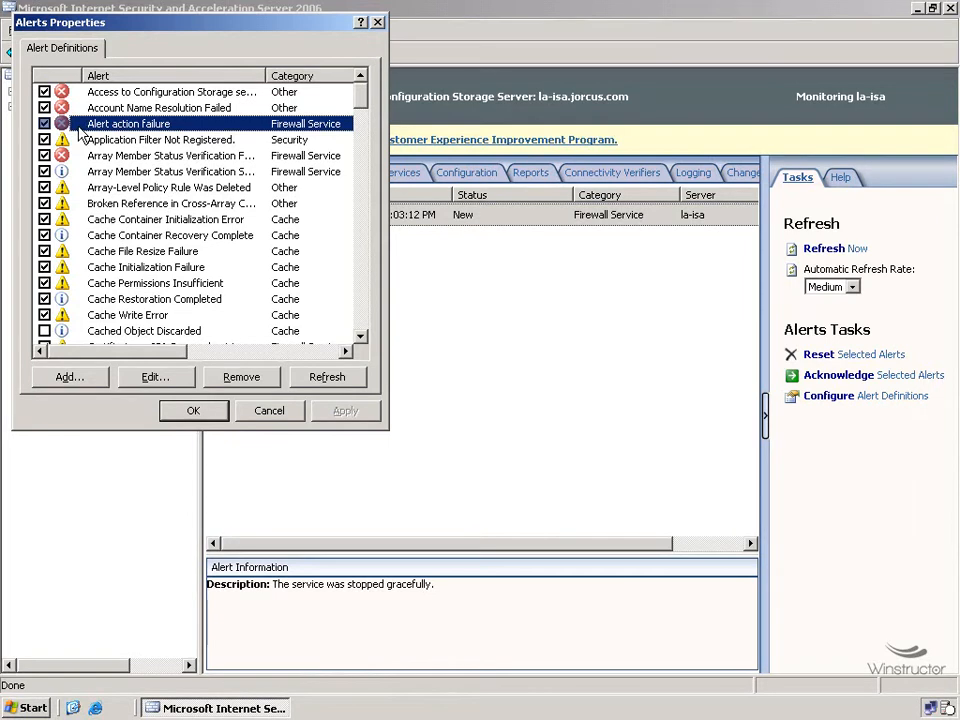
{"action": "left_click", "coordinate": [100, 220]}
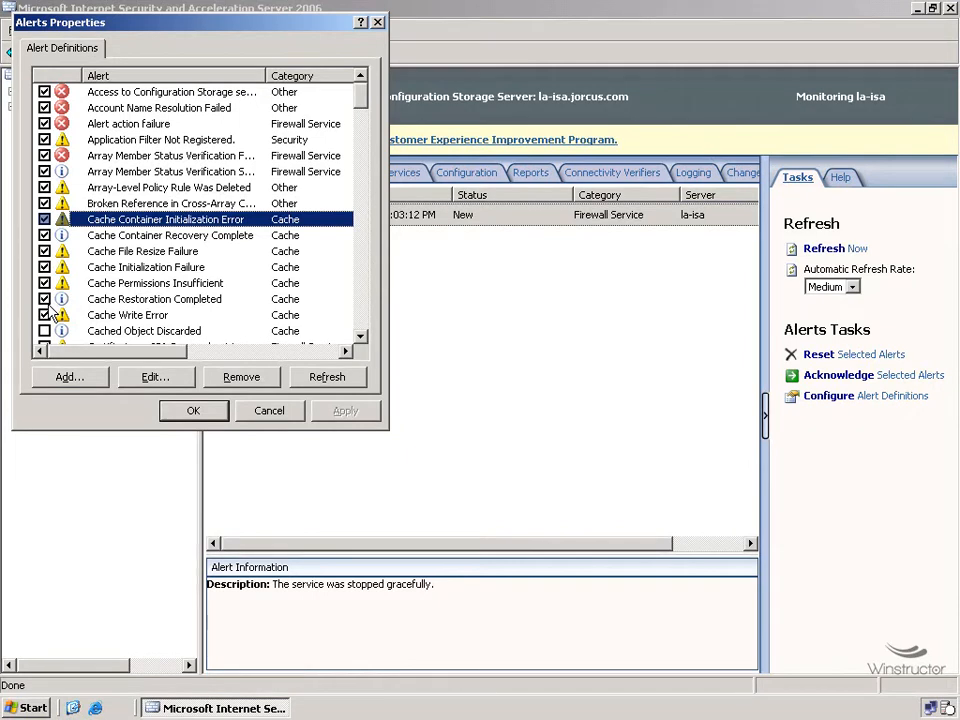
{"action": "left_click_drag", "start_coordinate": [197, 30], "coordinate": [662, 240]}
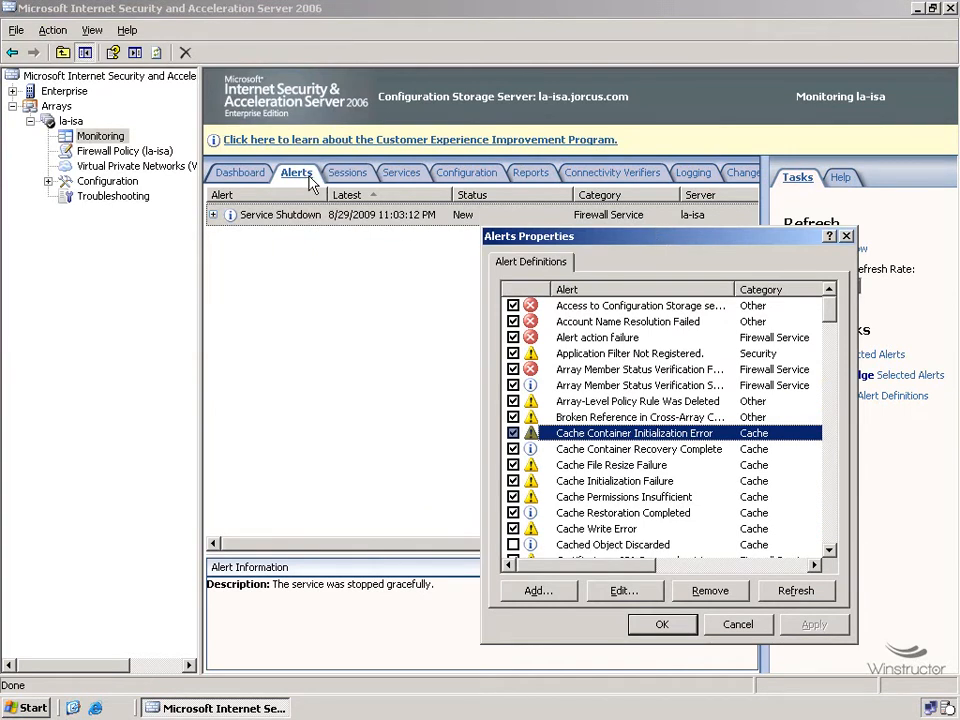
Step: Find the Intrusion Detected alert definition and open its properties for editing
{"action": "left_click", "coordinate": [832, 492]}
{"action": "left_click", "coordinate": [830, 493]}
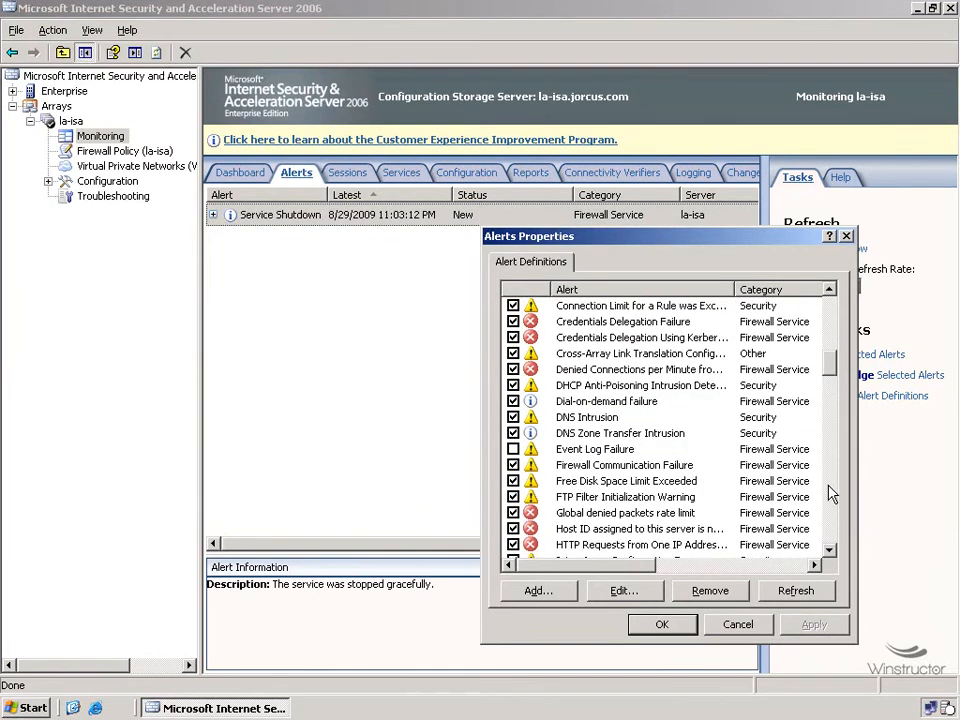
{"action": "left_click", "coordinate": [829, 492]}
{"action": "left_click", "coordinate": [637, 324]}
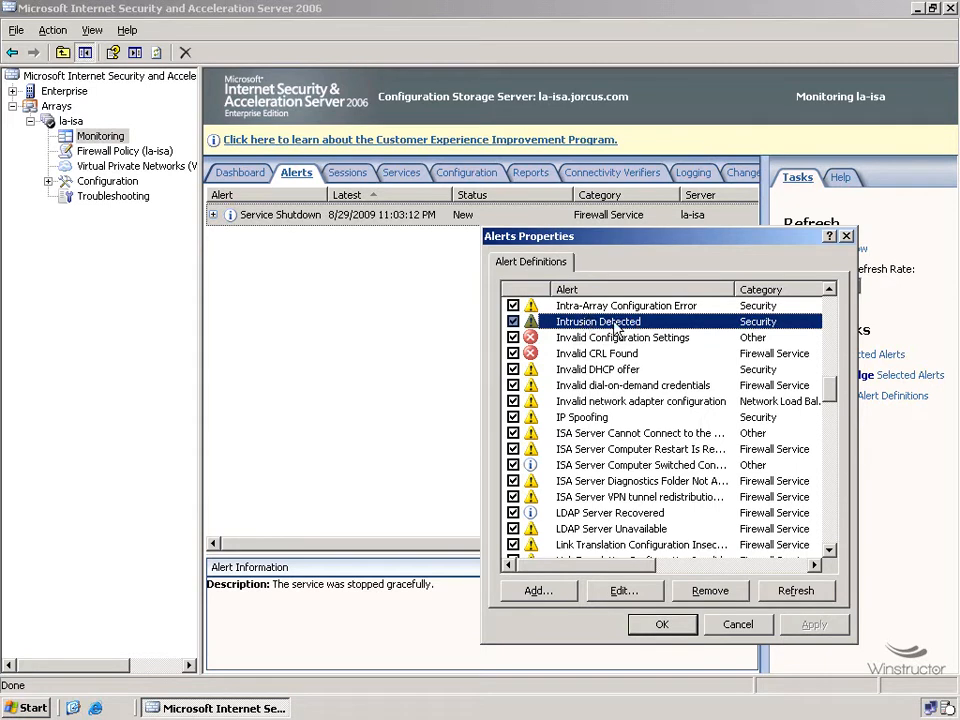
{"action": "left_click", "coordinate": [621, 591]}
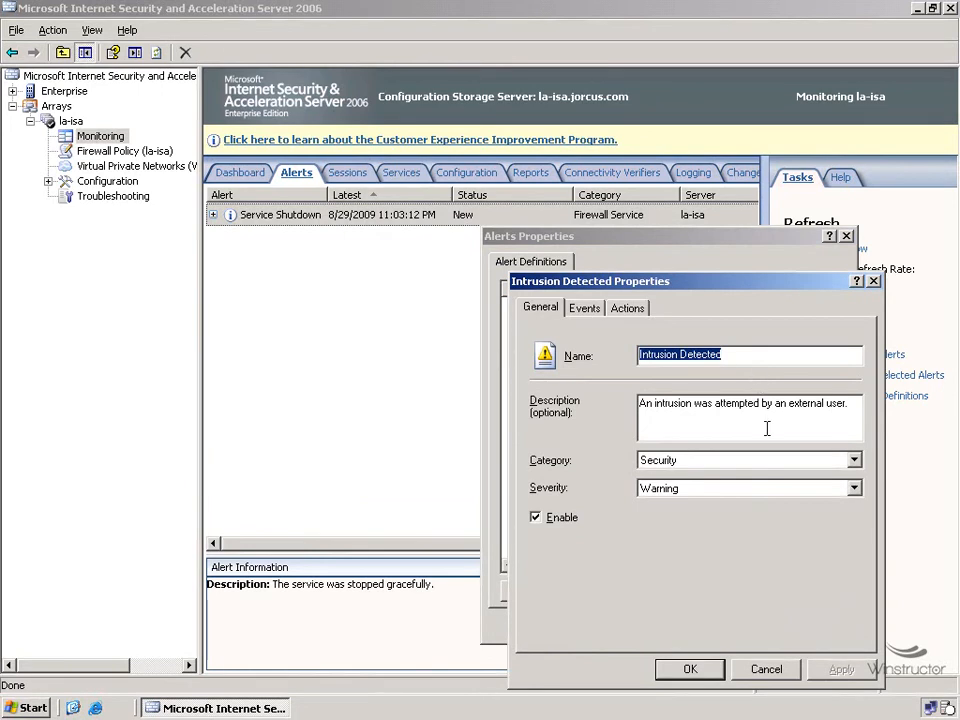
Step: Examine the category and severity choices for the Intrusion Detected alert, keeping Security and Warning
{"action": "left_click", "coordinate": [720, 461]}
{"action": "left_click", "coordinate": [741, 569]}
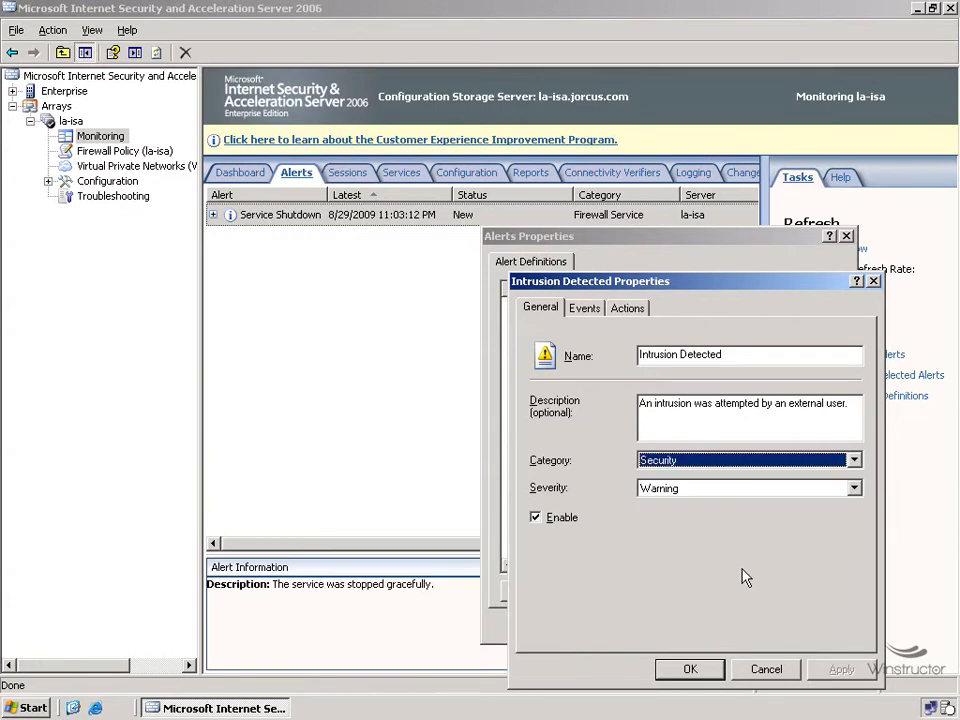
{"action": "left_click", "coordinate": [737, 501]}
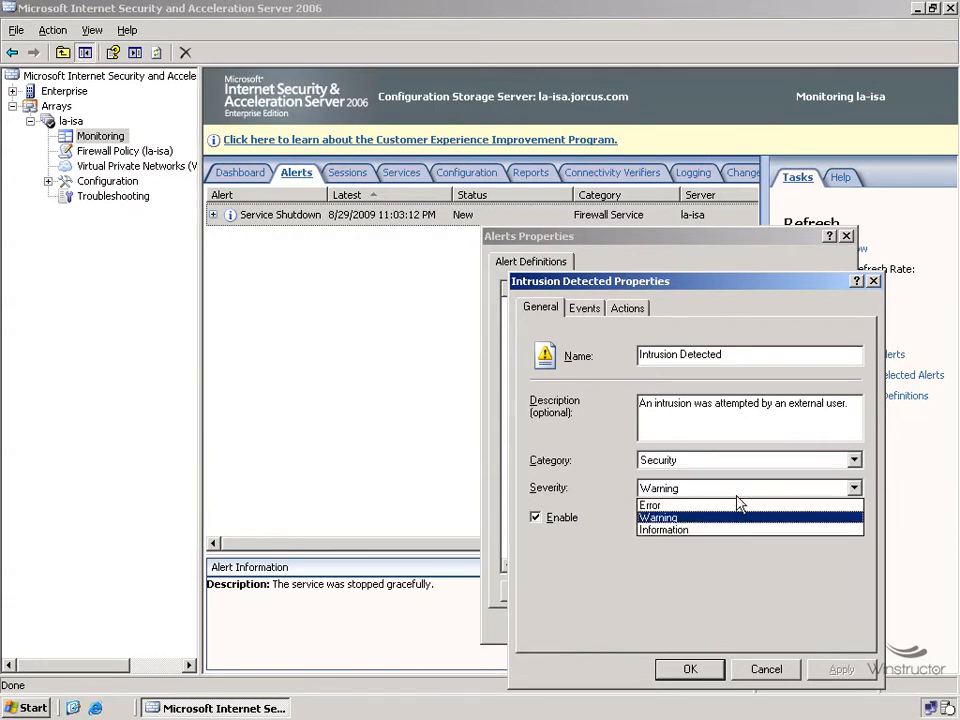
{"action": "left_click", "coordinate": [724, 615]}
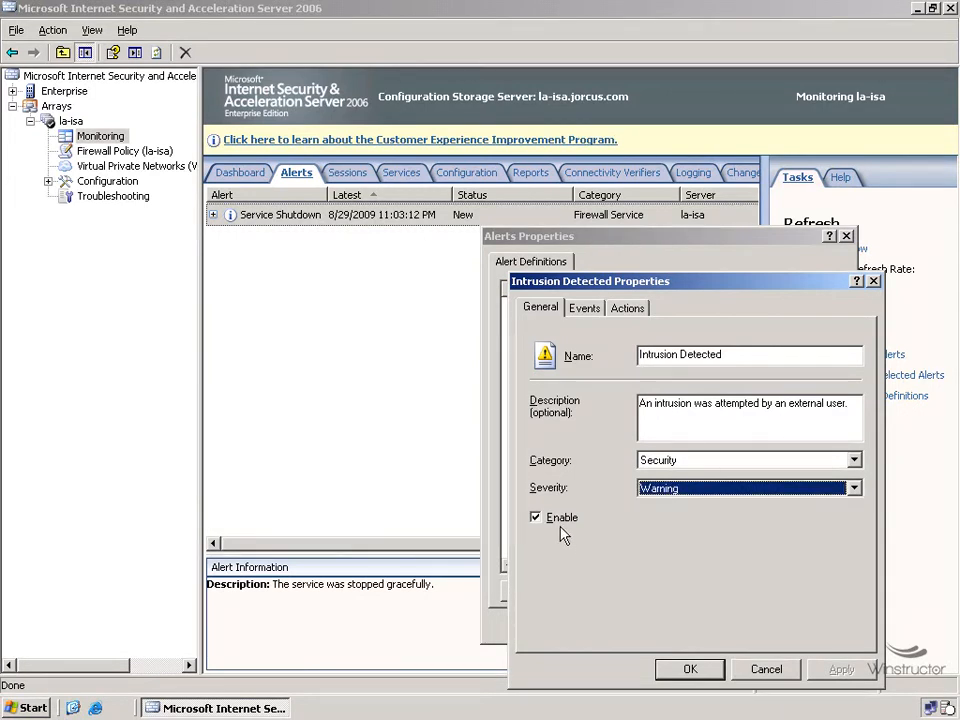
Step: Examine the Intrusion Detected alert's event and trigger conditions, and the actions it can perform
{"action": "left_click", "coordinate": [596, 314]}
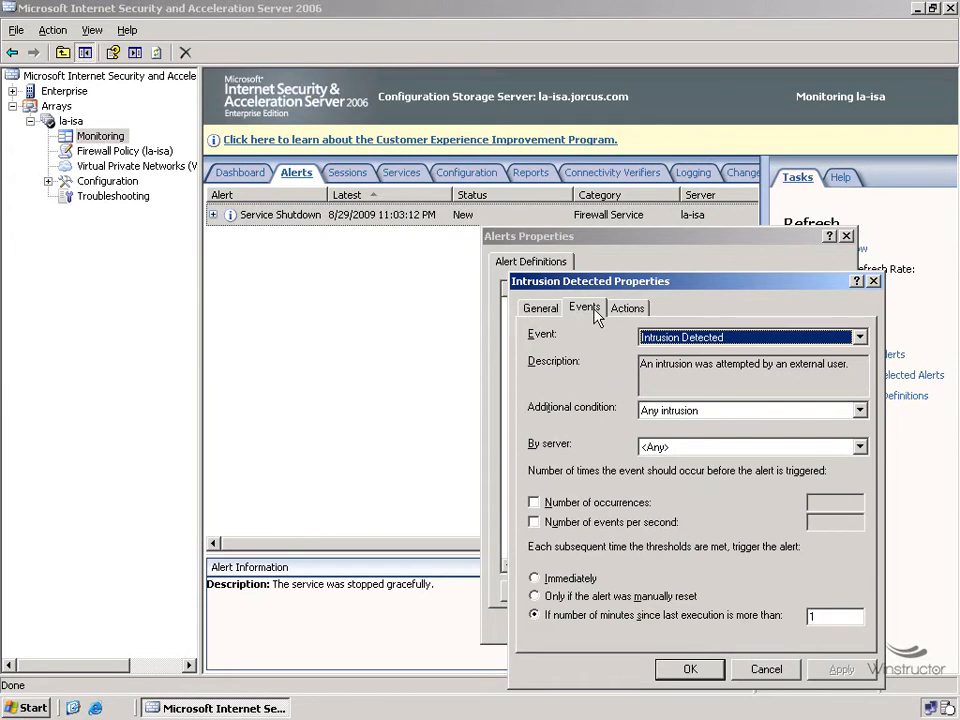
{"action": "left_click", "coordinate": [731, 340]}
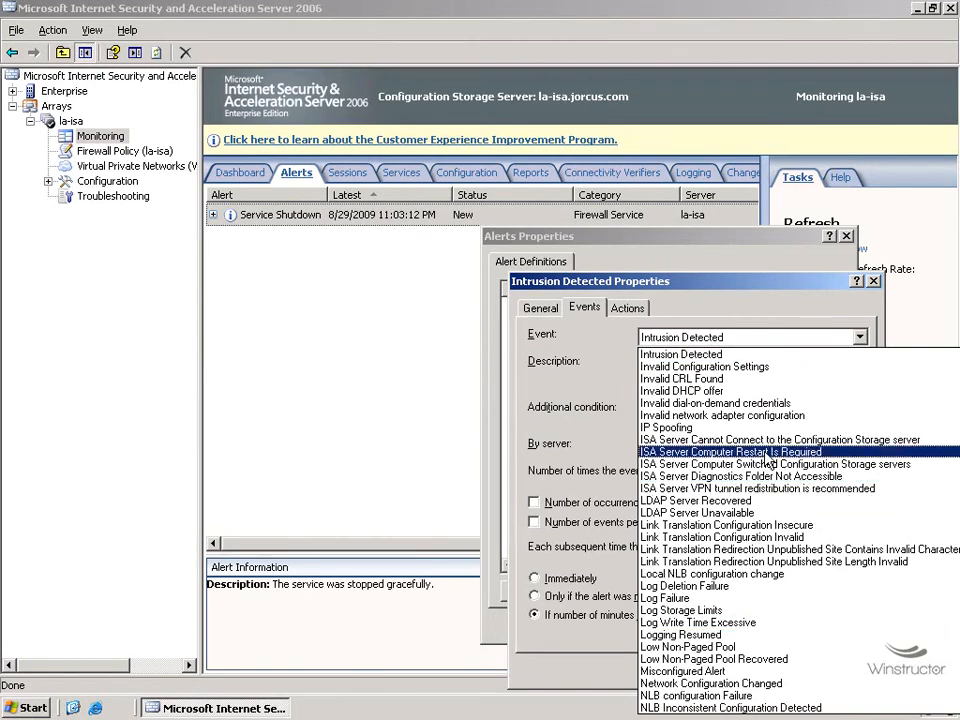
{"action": "left_click", "coordinate": [592, 385]}
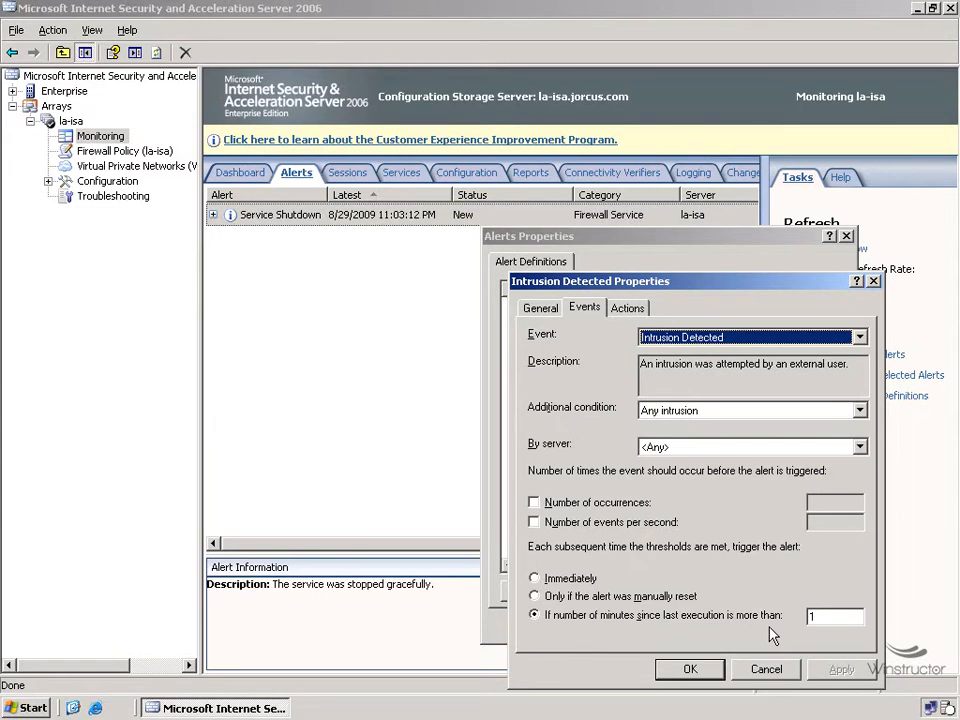
{"action": "left_click", "coordinate": [625, 311]}
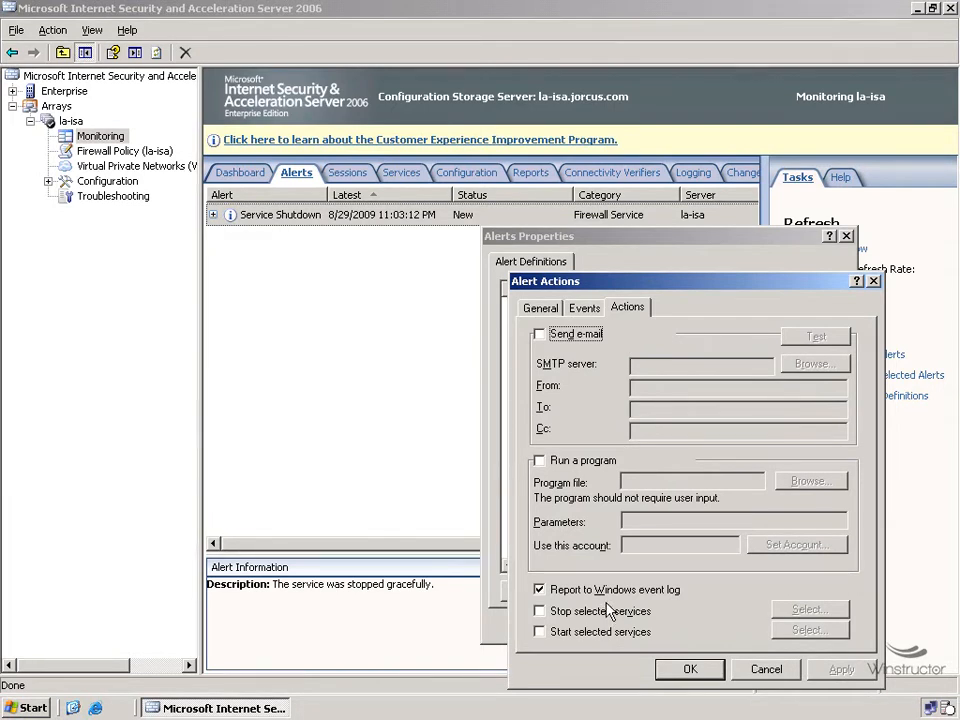
Step: Examine the Send e-mail and Run a program options of the Intrusion Detected alert, discarding any changes
{"action": "left_click", "coordinate": [567, 340]}
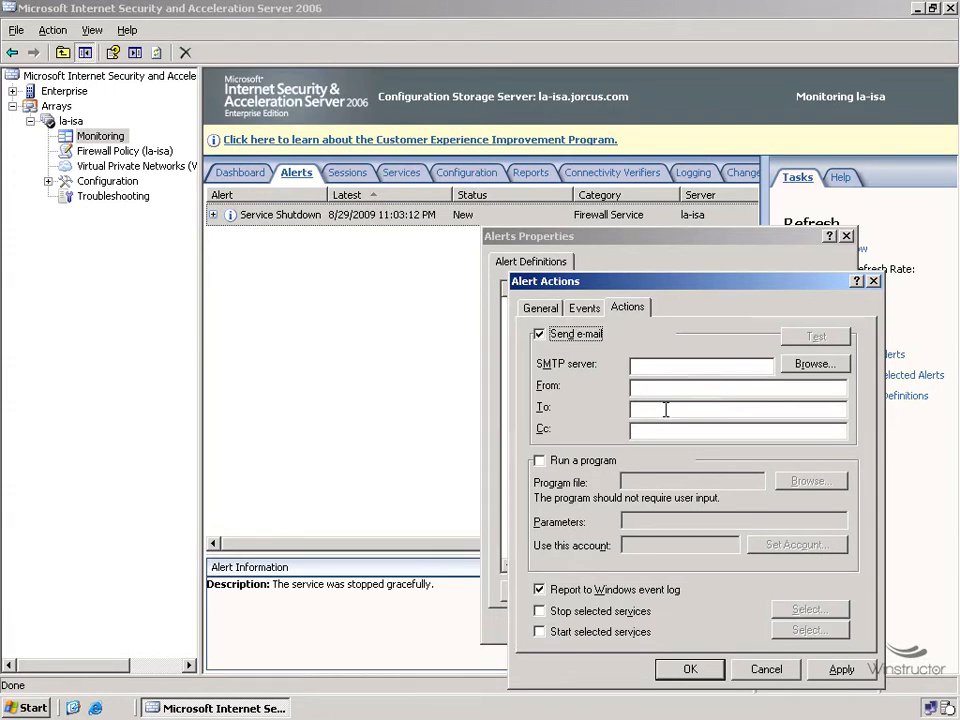
{"action": "left_click", "coordinate": [557, 336]}
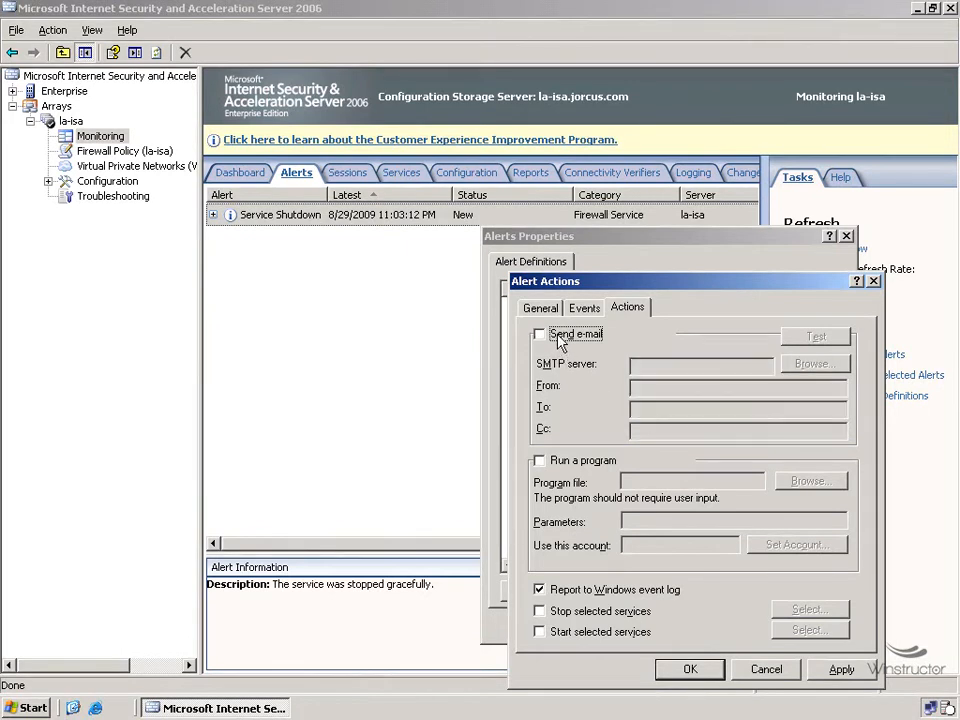
{"action": "left_click", "coordinate": [608, 461]}
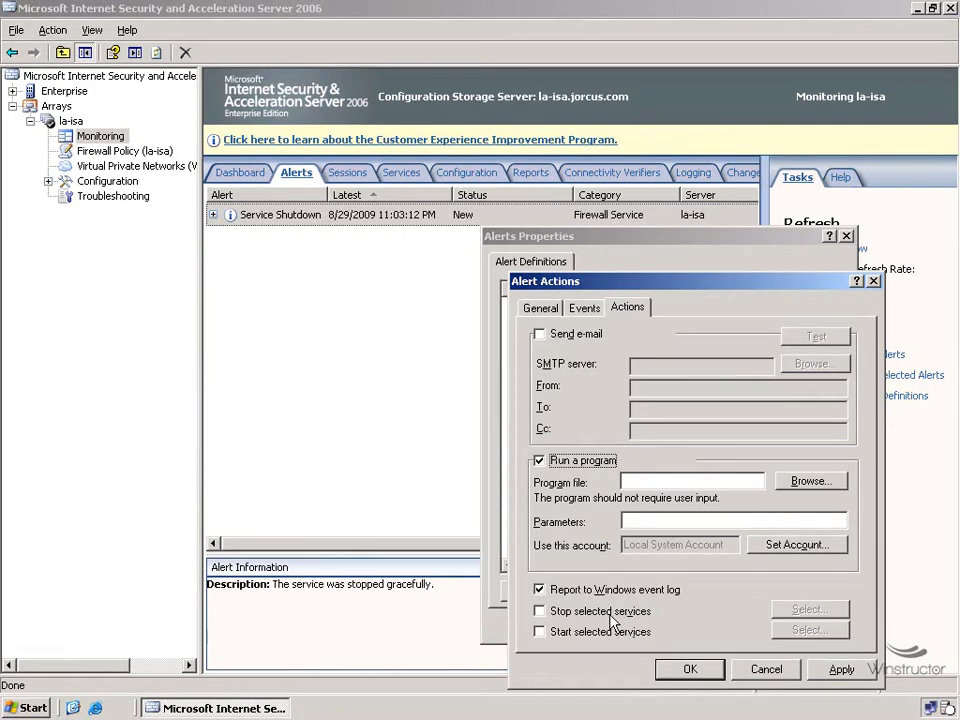
{"action": "left_click", "coordinate": [785, 672]}
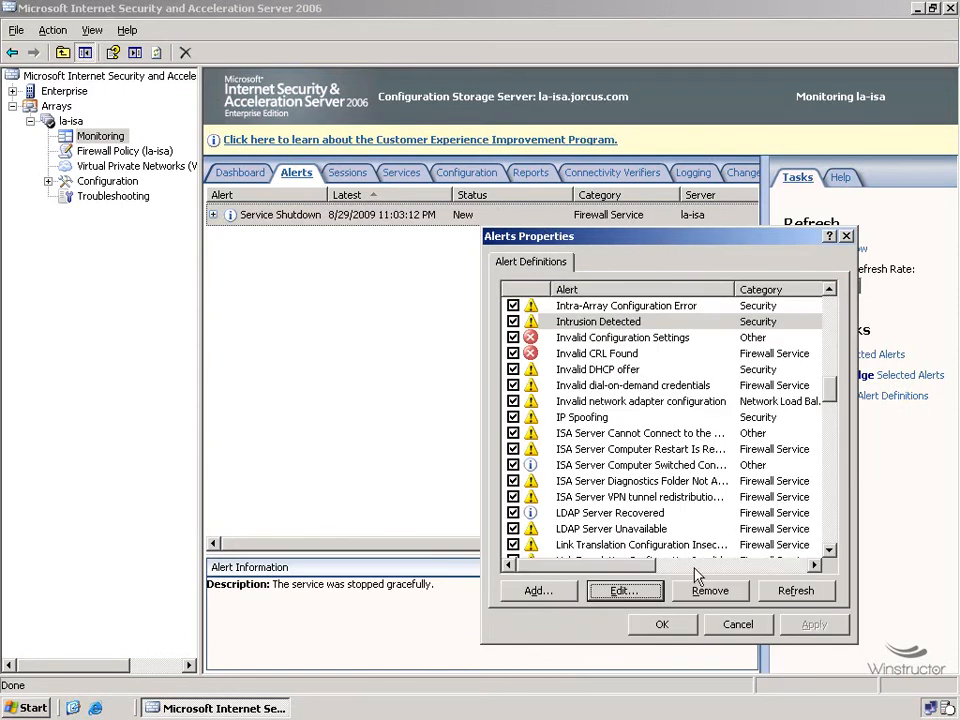
Step: Start a new alert definition named Land Attack
{"action": "left_click", "coordinate": [560, 594]}
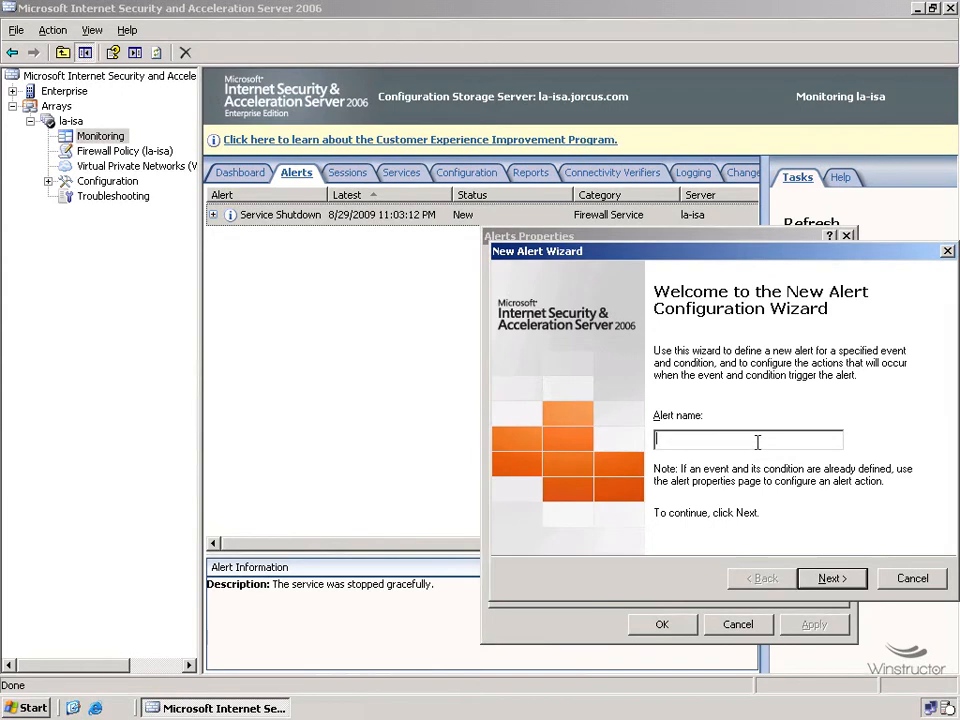
{"action": "type", "text": "Land Attack"}
{"action": "left_click", "coordinate": [820, 580]}
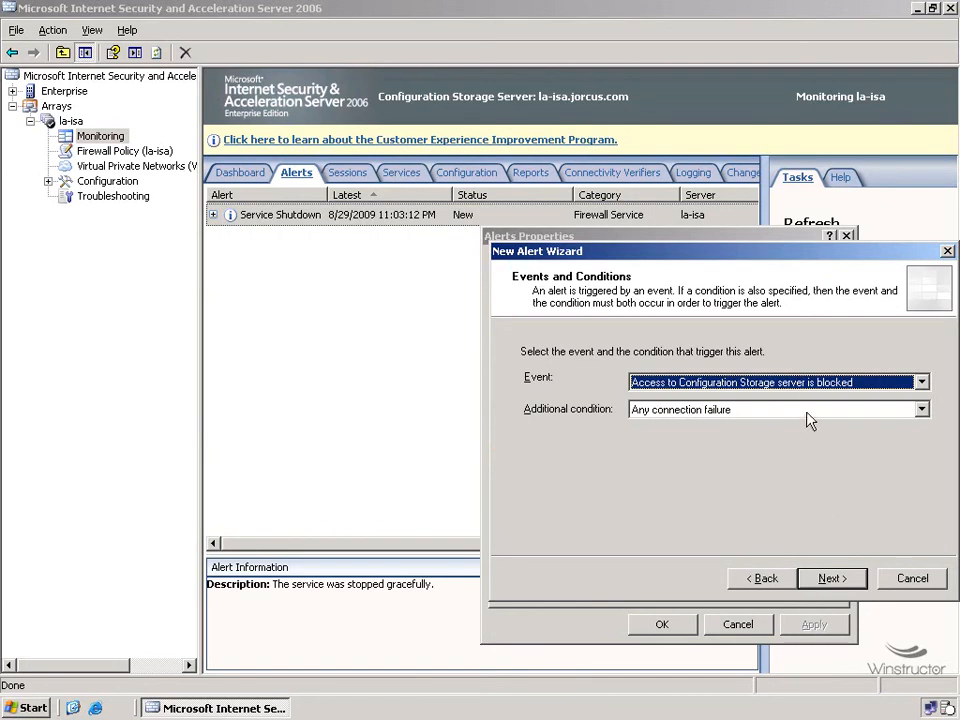
Step: Trigger the new alert on the Intrusion Detected event with Land attack as the additional condition
{"action": "left_click", "coordinate": [808, 384]}
{"action": "scroll", "coordinate": [810, 340], "scroll_direction": "down", "scroll_amount": 3}
{"action": "scroll", "coordinate": [812, 328], "scroll_direction": "down", "scroll_amount": 6}
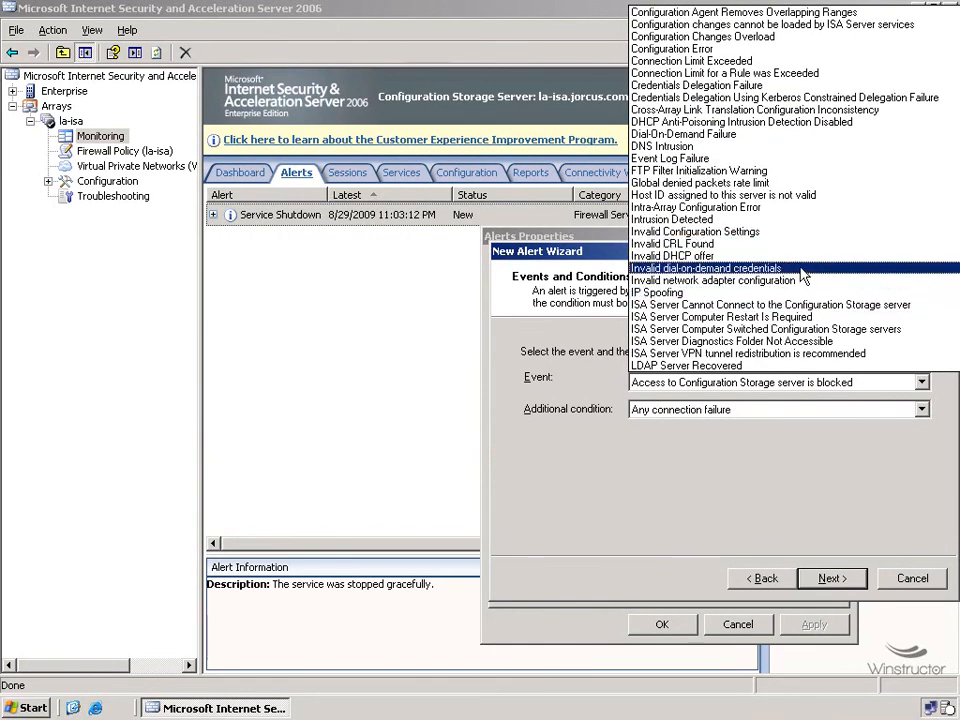
{"action": "left_click", "coordinate": [798, 225]}
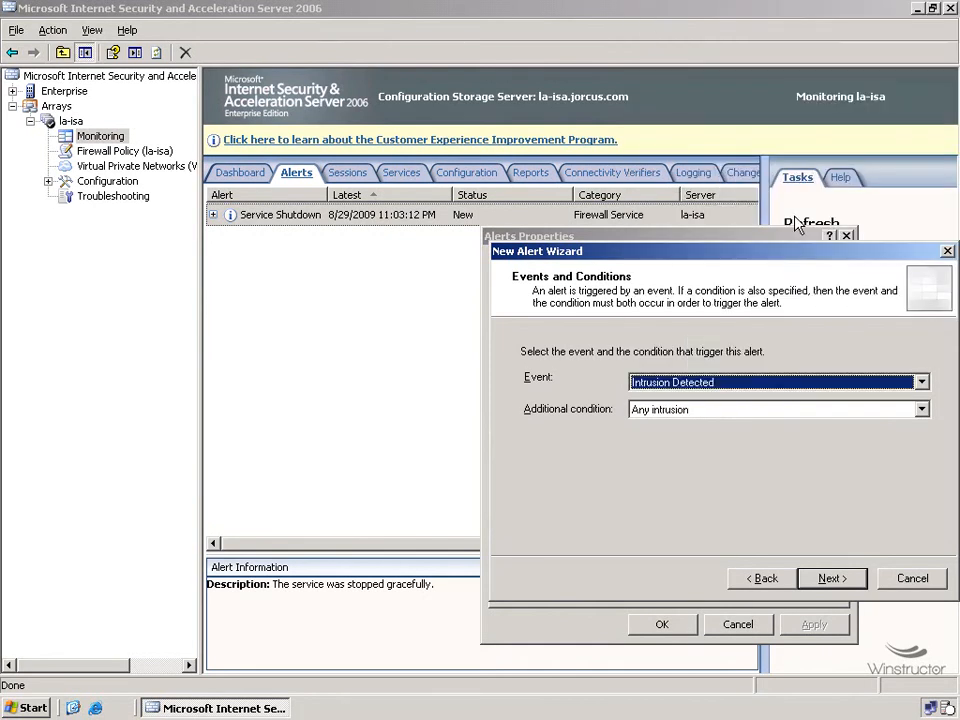
{"action": "left_click", "coordinate": [743, 418]}
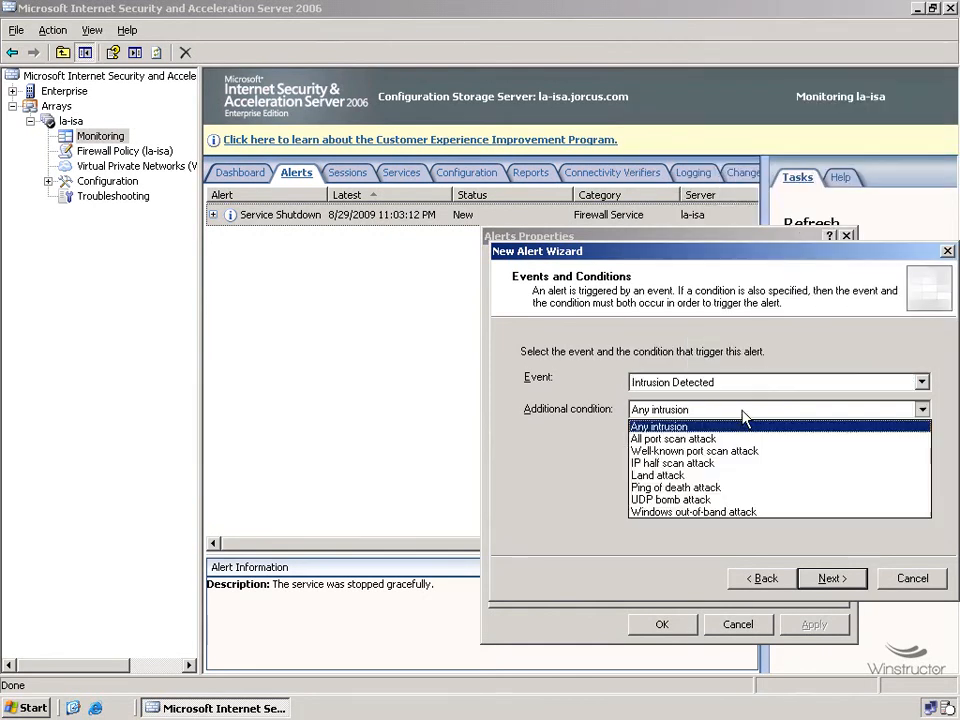
{"action": "left_click", "coordinate": [727, 484]}
{"action": "left_click", "coordinate": [830, 580]}
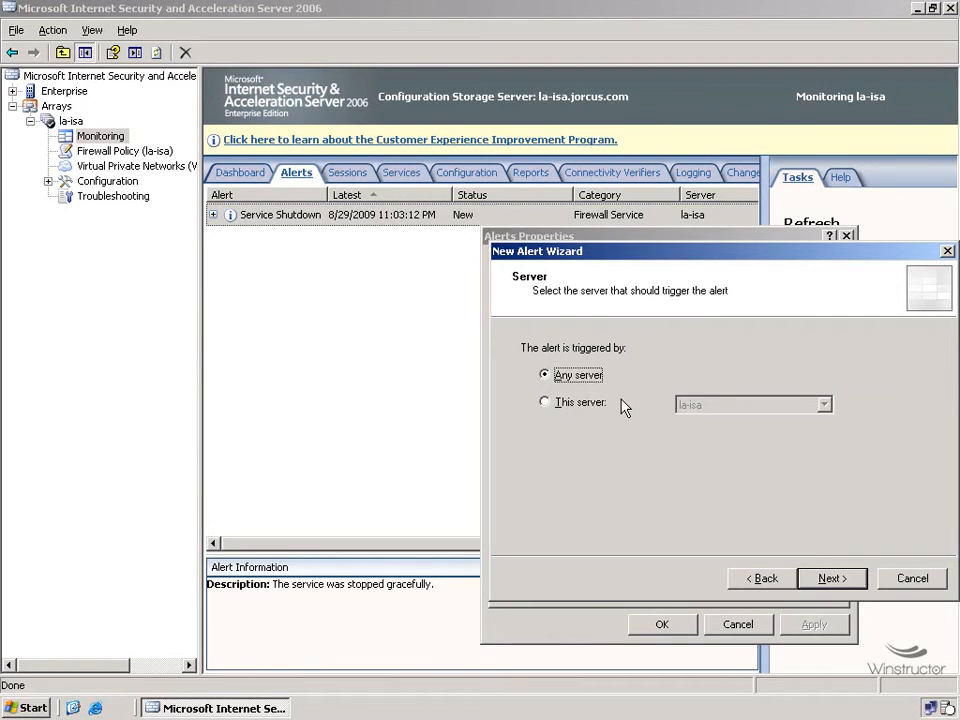
Step: Let any server trigger the alert, and review the category and severity choices, keeping Security and Error
{"action": "left_click", "coordinate": [829, 580]}
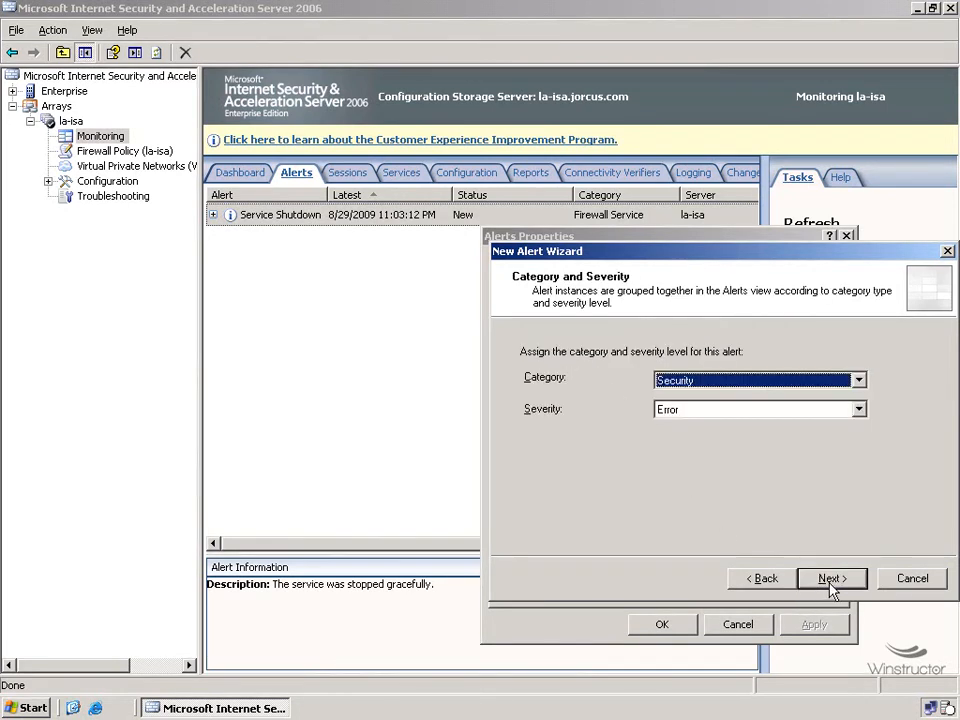
{"action": "left_click", "coordinate": [753, 380]}
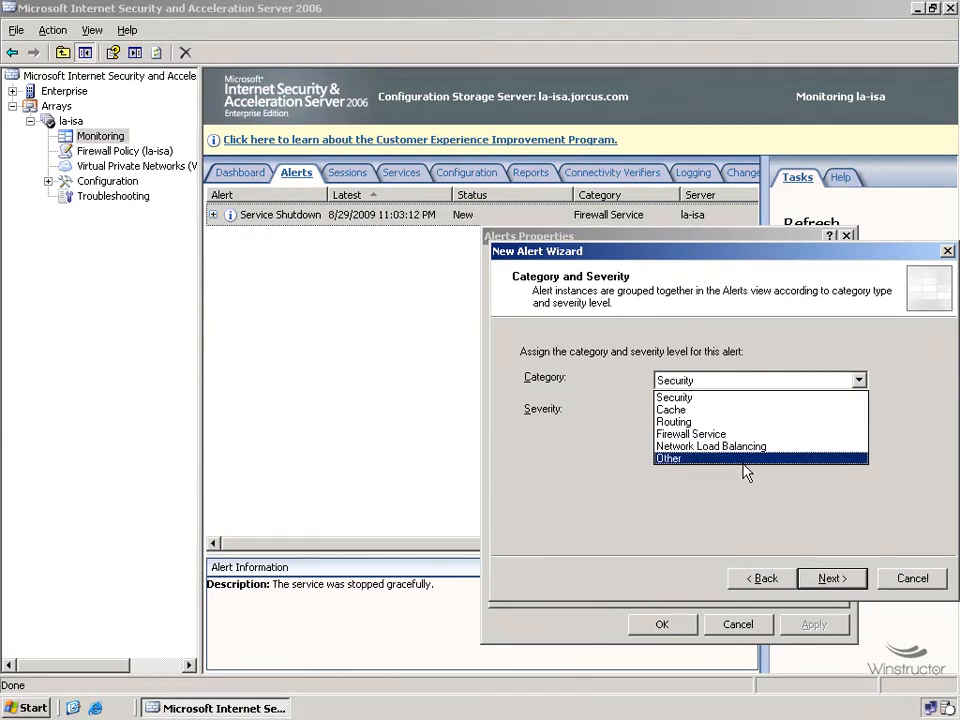
{"action": "left_click", "coordinate": [745, 512]}
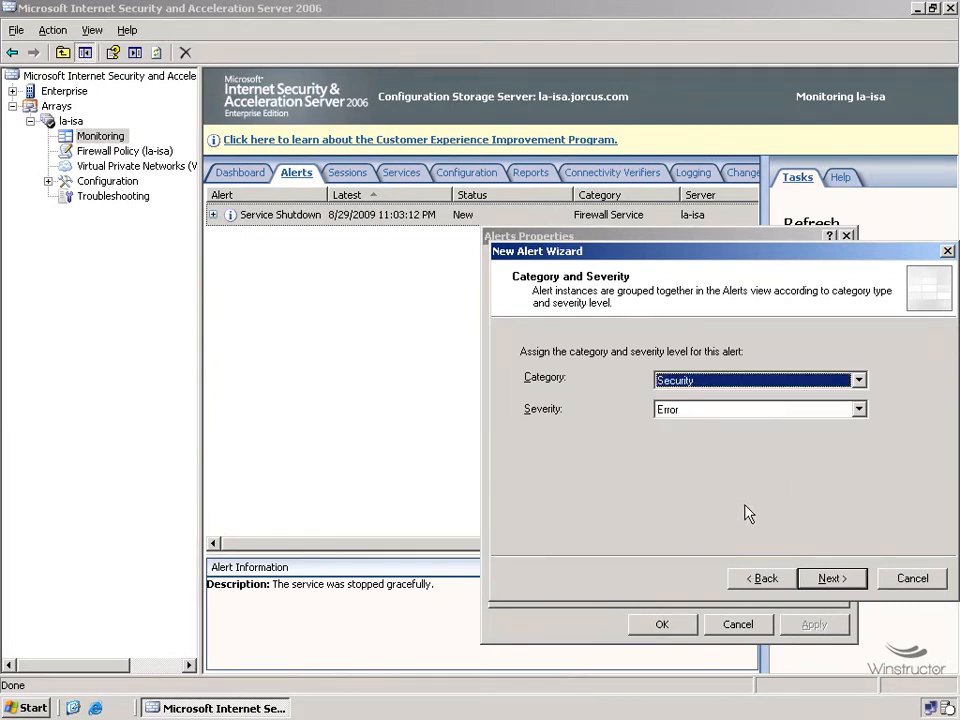
{"action": "left_click", "coordinate": [750, 410]}
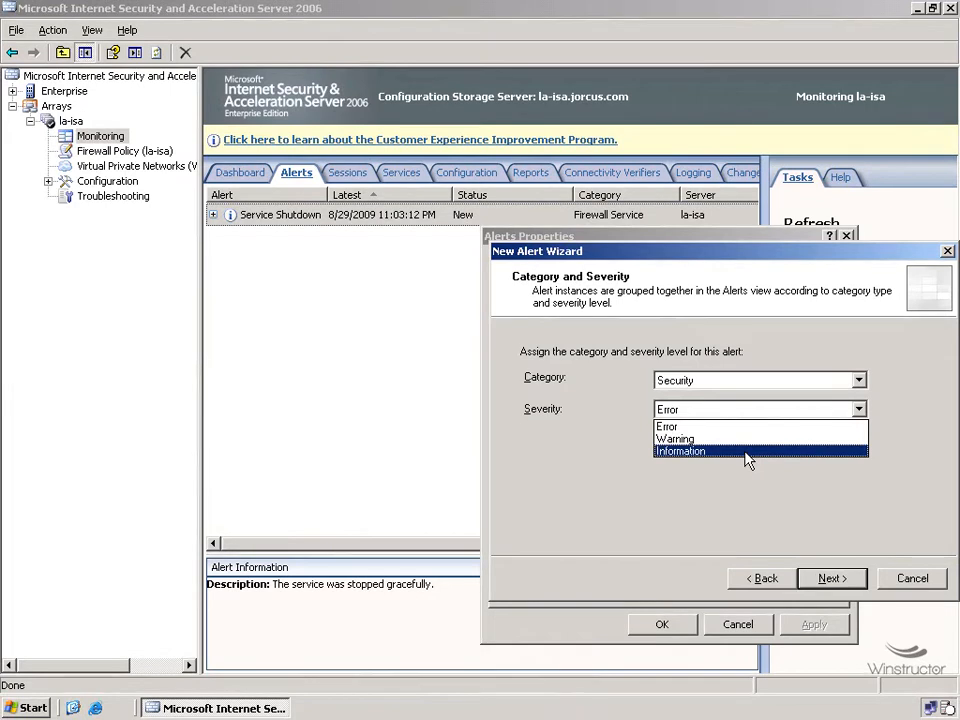
{"action": "left_click", "coordinate": [751, 486]}
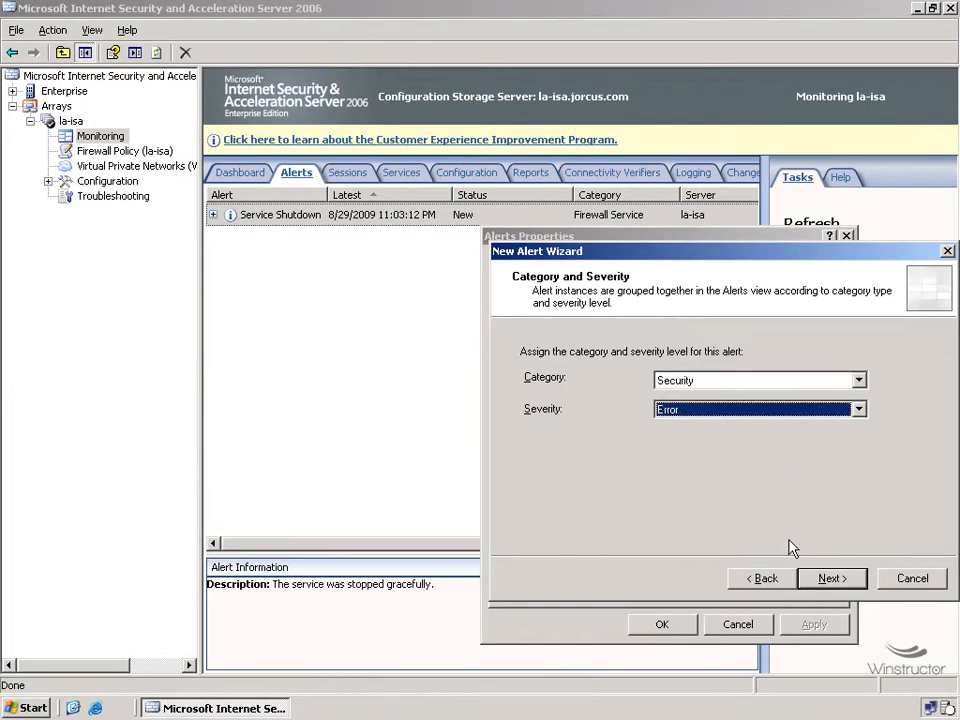
{"action": "left_click", "coordinate": [832, 580]}
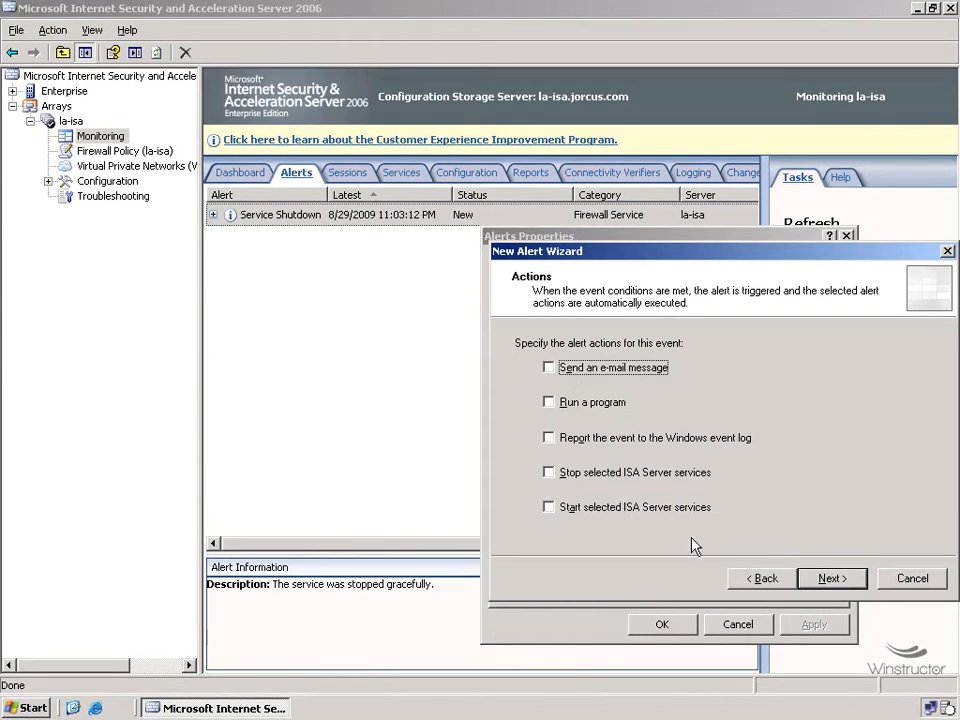
Step: Have the alert report the event to the Windows event log and finish creating the definition
{"action": "left_click", "coordinate": [846, 580]}
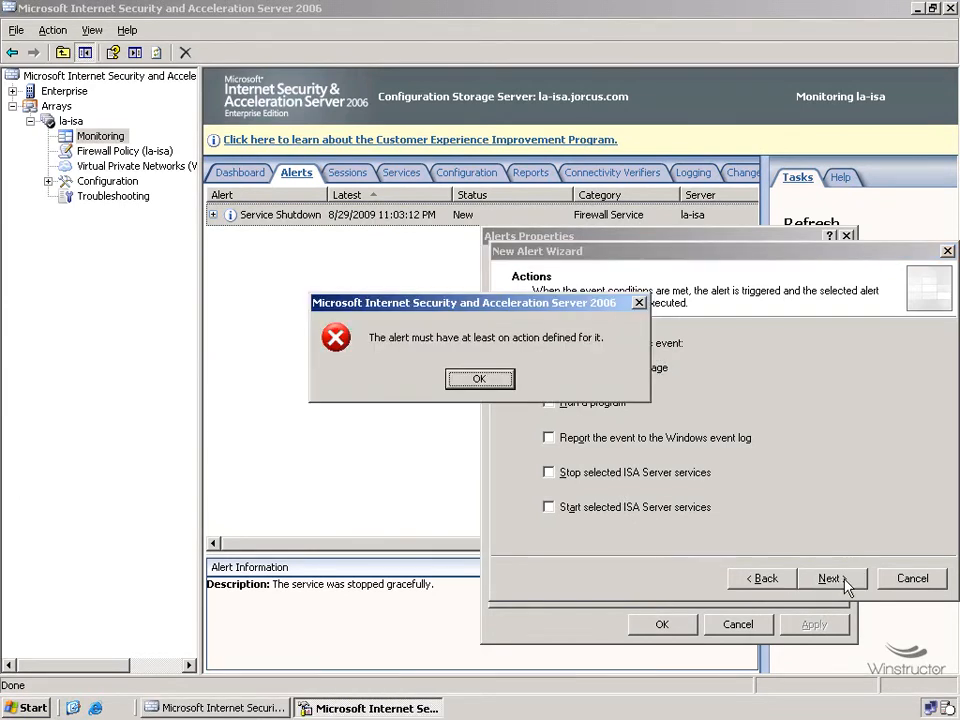
{"action": "left_click", "coordinate": [509, 377]}
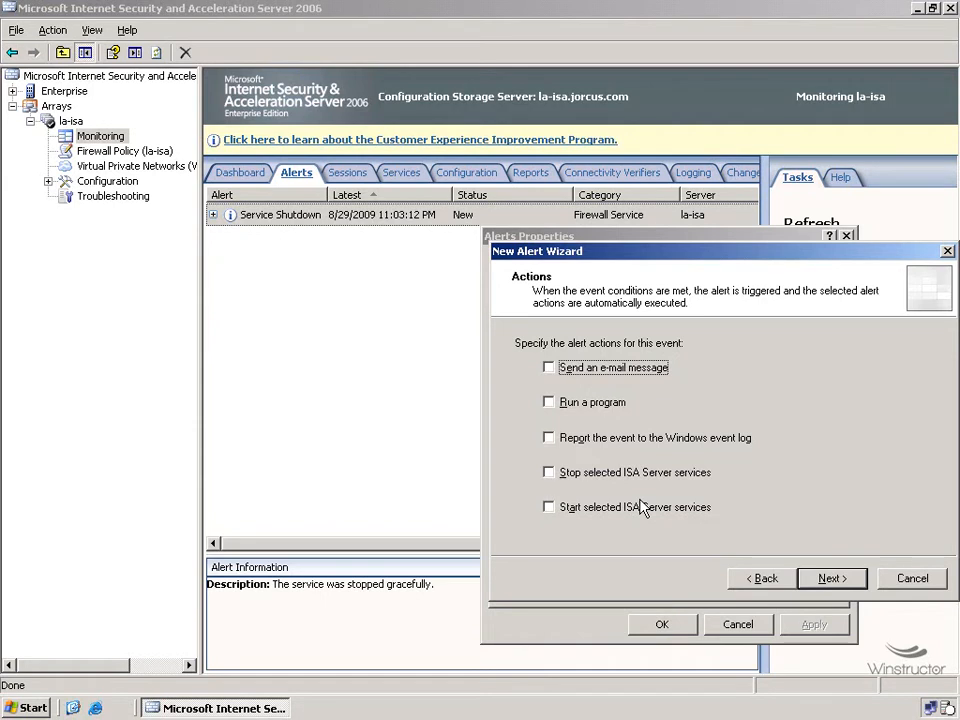
{"action": "left_click", "coordinate": [566, 442]}
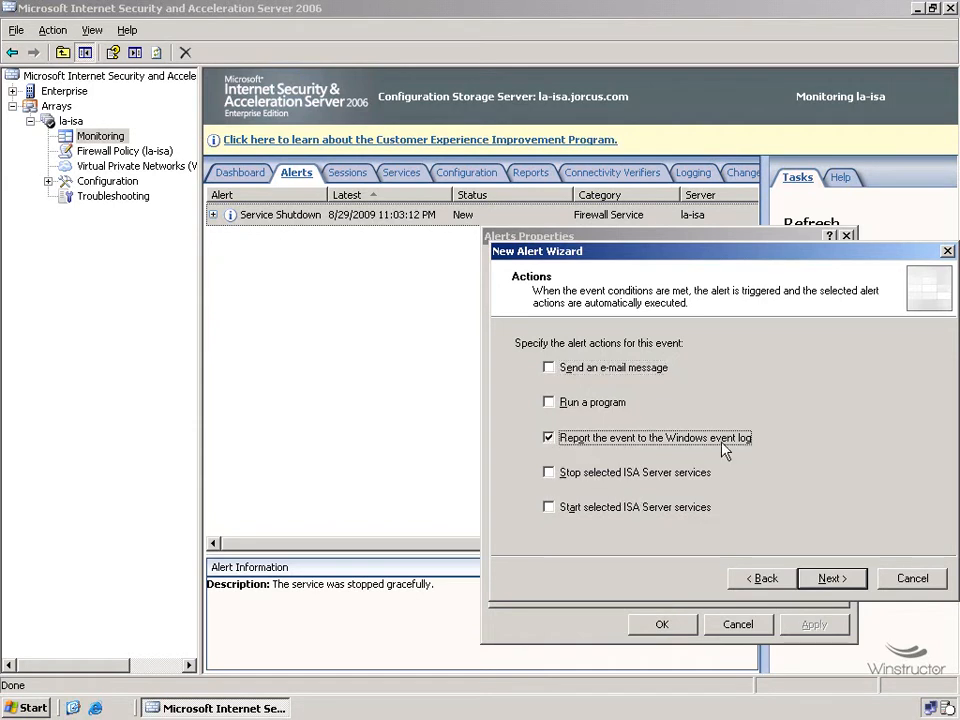
{"action": "left_click", "coordinate": [846, 580]}
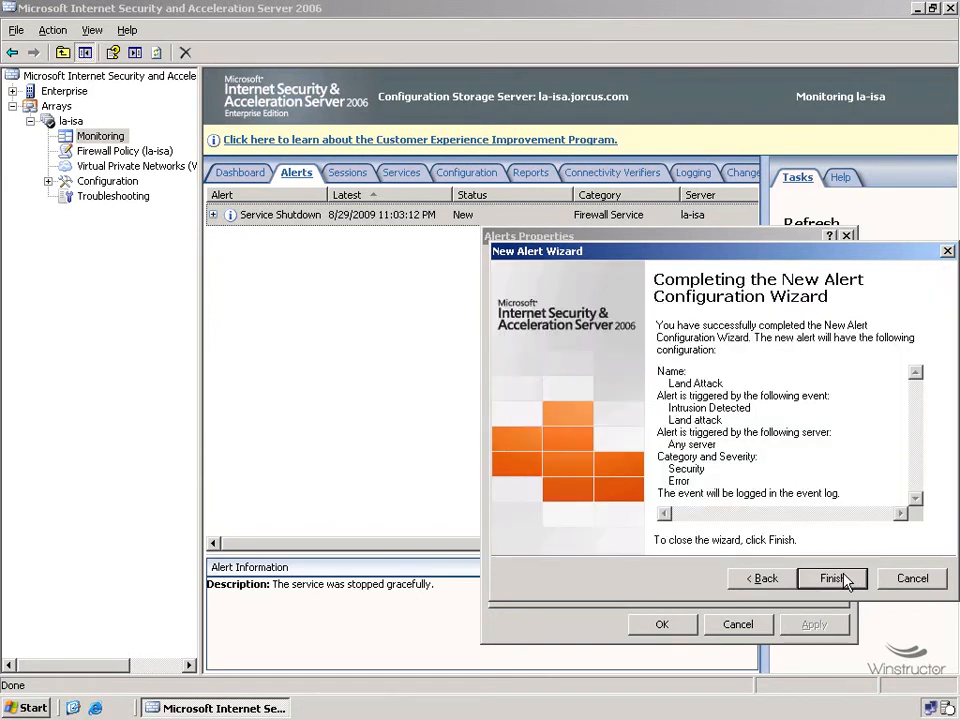
{"action": "left_click", "coordinate": [832, 579]}
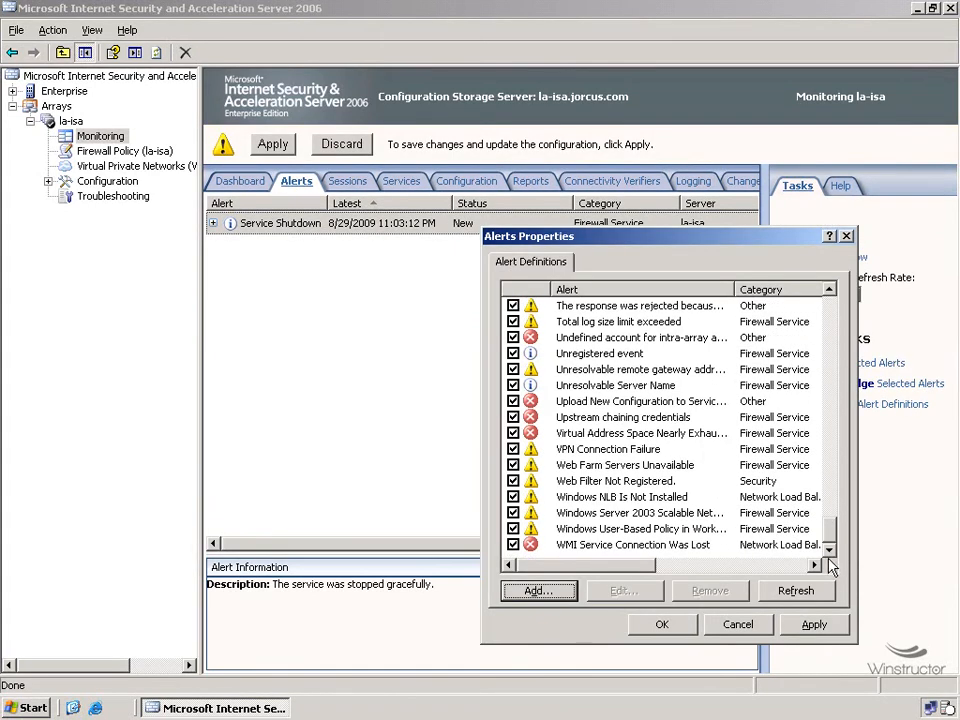
Step: Locate Land Attack among the alert definitions, accept the definitions, and apply the configuration changes
{"action": "left_click_drag", "start_coordinate": [829, 552], "coordinate": [829, 398]}
{"action": "left_click", "coordinate": [587, 438]}
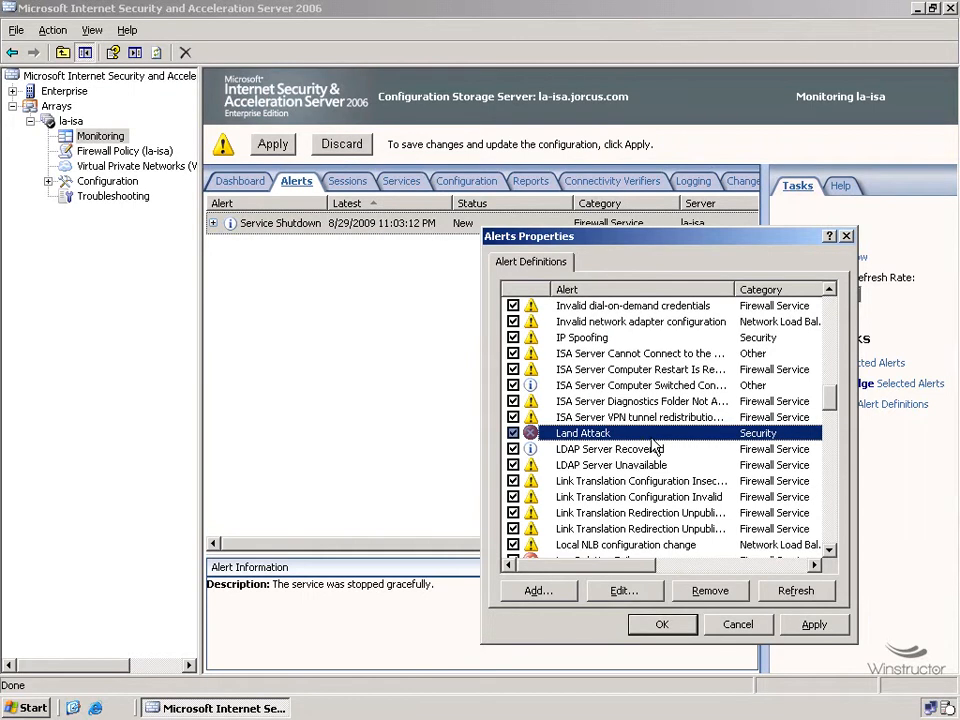
{"action": "left_click", "coordinate": [665, 624]}
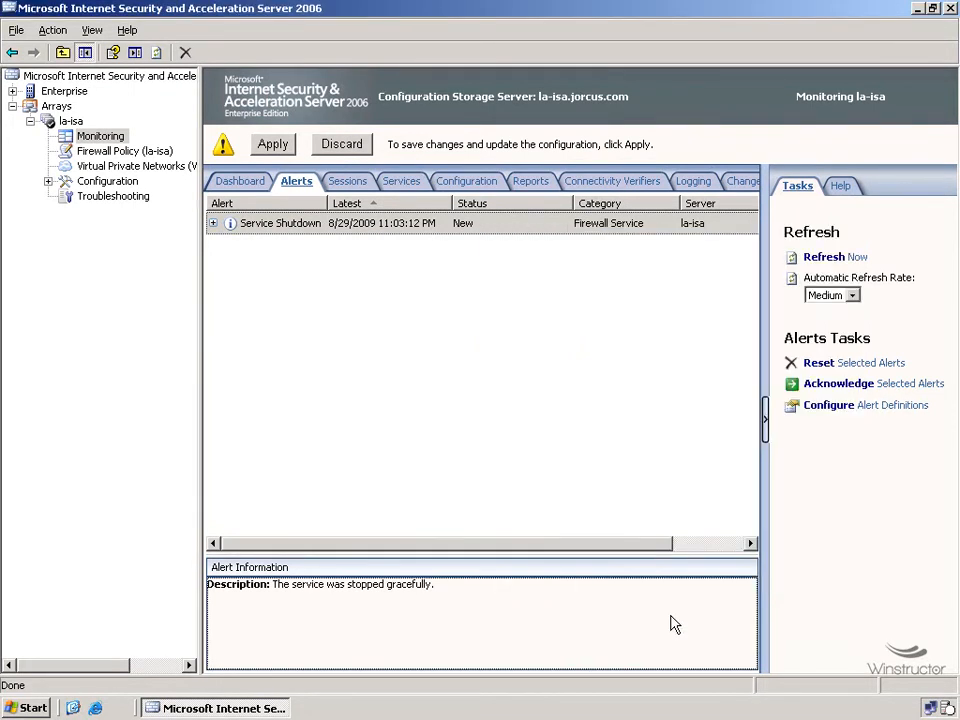
{"action": "left_click", "coordinate": [278, 148]}
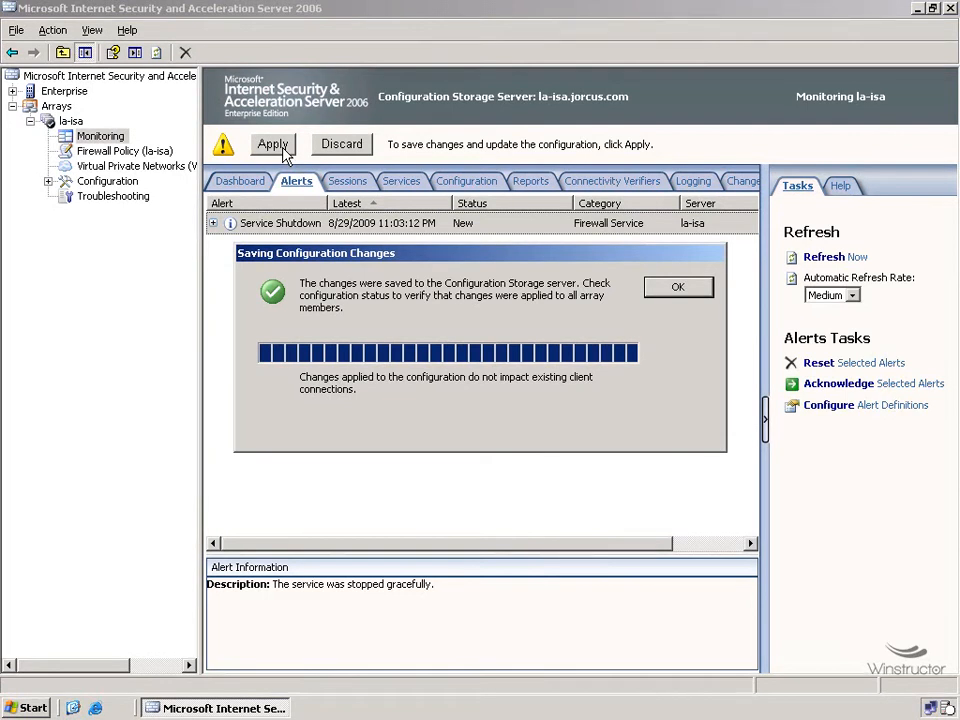
{"action": "left_click", "coordinate": [688, 293]}
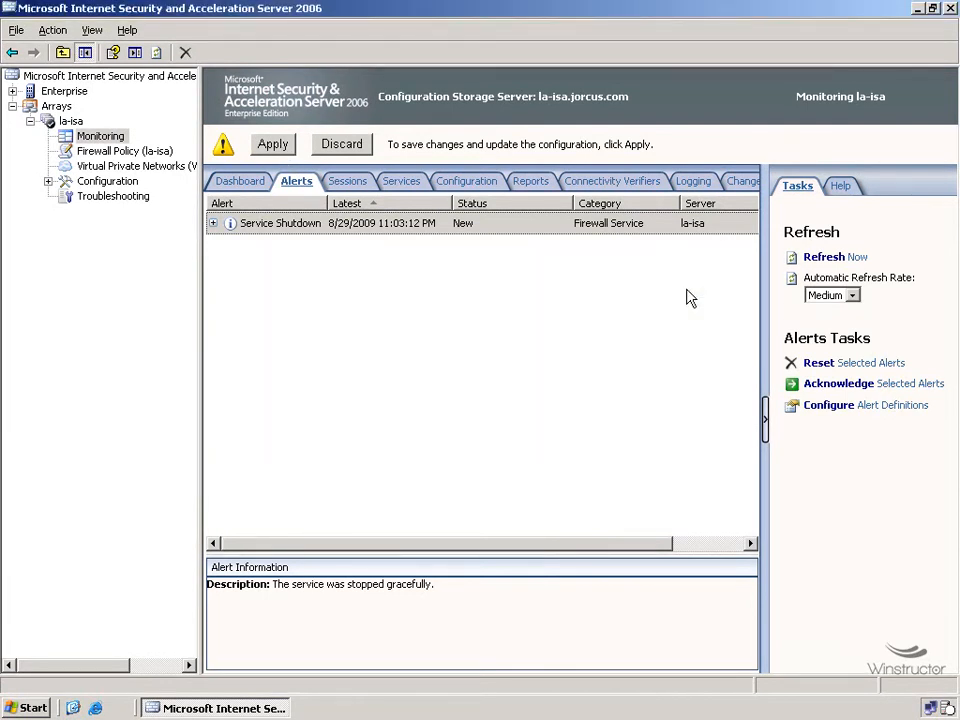
Step: Open the monitored sessions and add the Application Name column to their list
{"action": "left_click", "coordinate": [358, 177]}
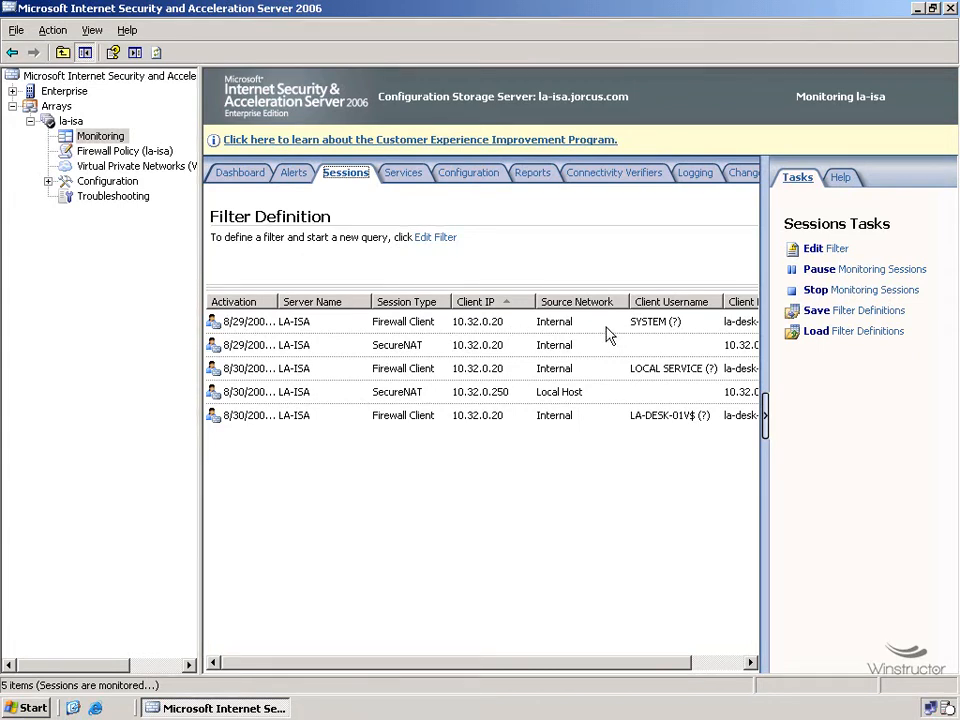
{"action": "left_click", "coordinate": [735, 663]}
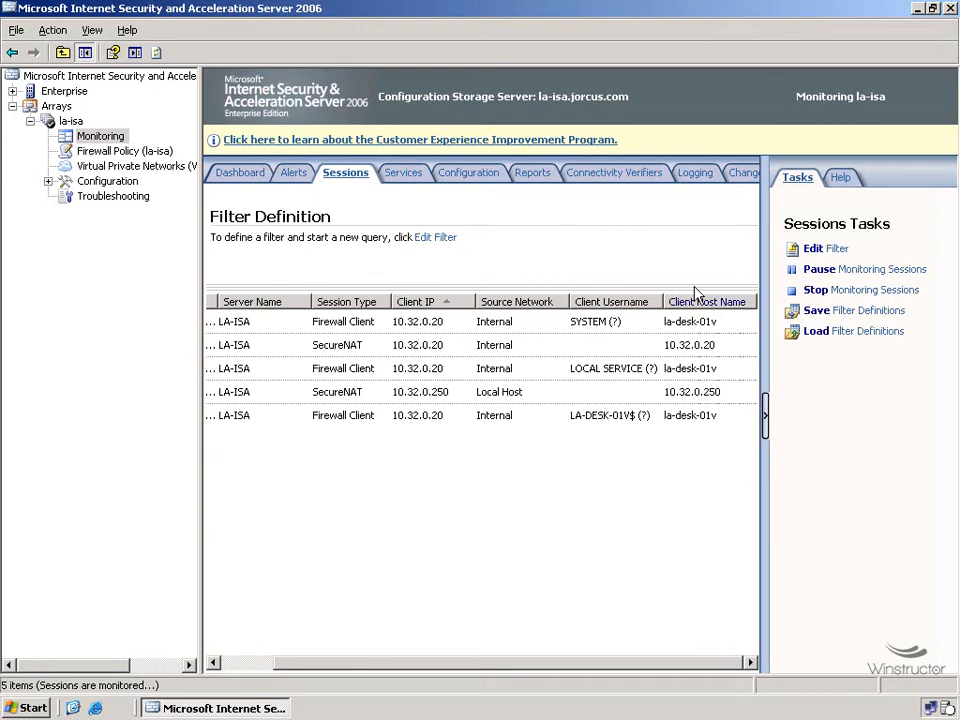
{"action": "right_click", "coordinate": [724, 303]}
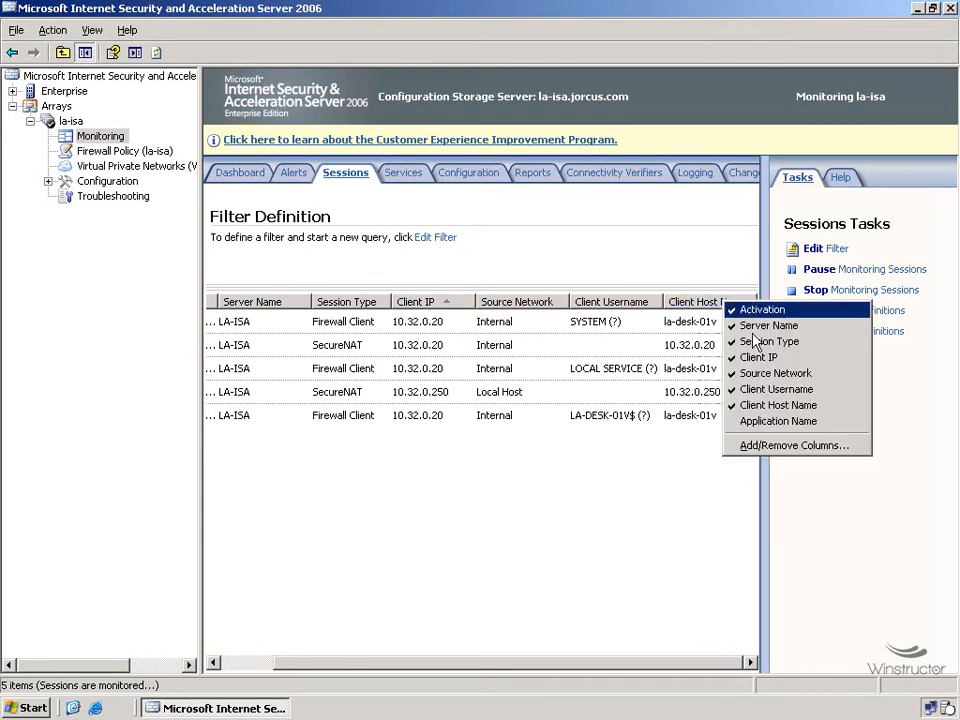
{"action": "left_click", "coordinate": [757, 421]}
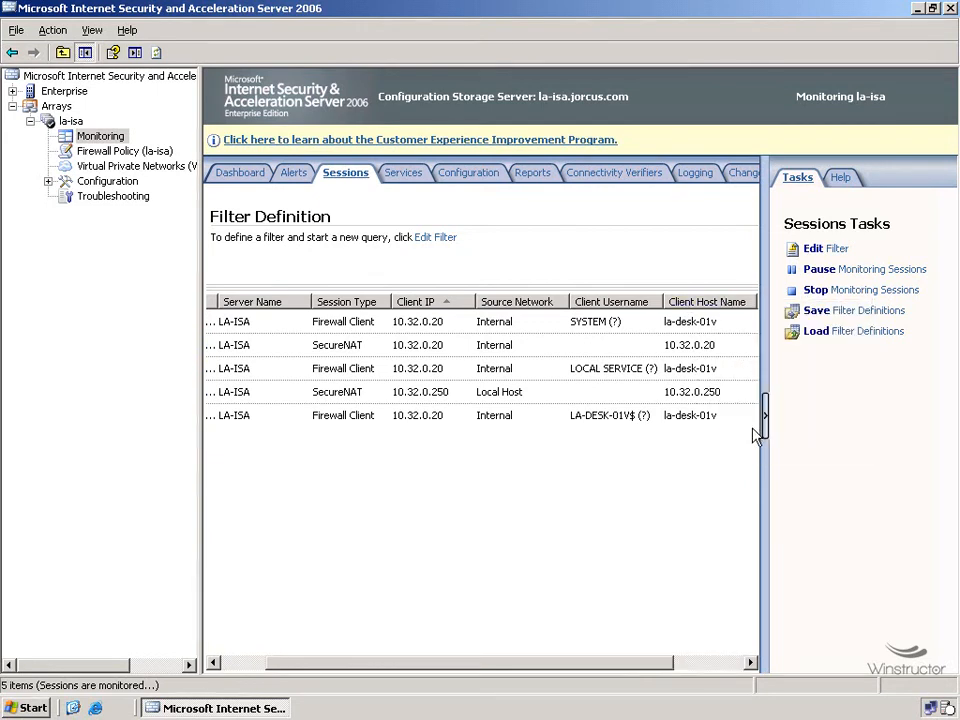
{"action": "left_click", "coordinate": [749, 662]}
{"action": "left_click", "coordinate": [749, 662]}
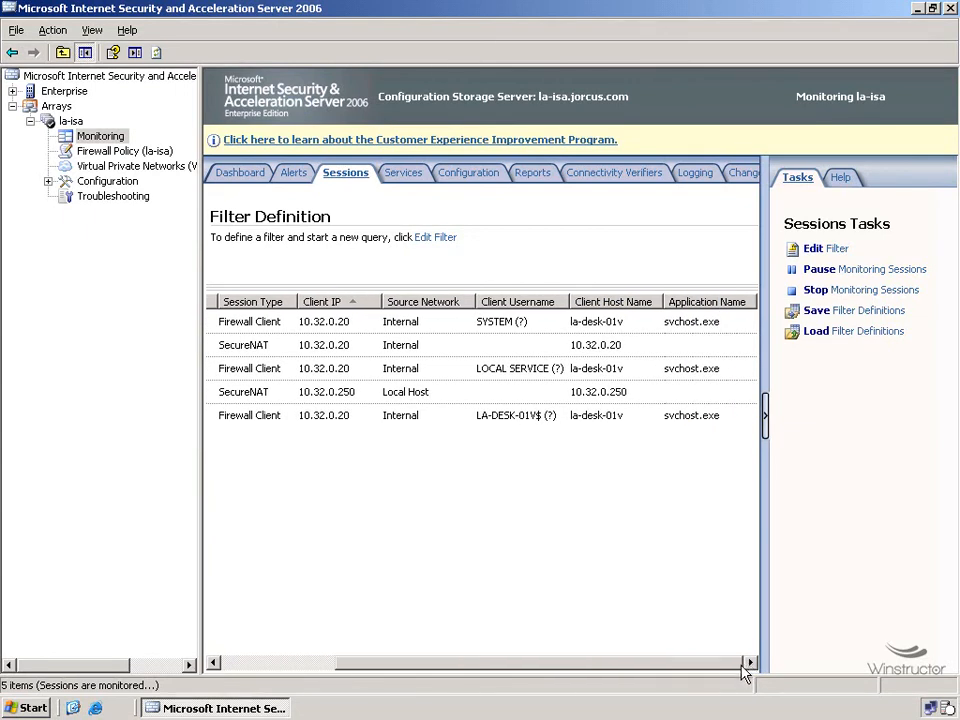
{"action": "left_click_drag", "start_coordinate": [742, 672], "coordinate": [429, 664]}
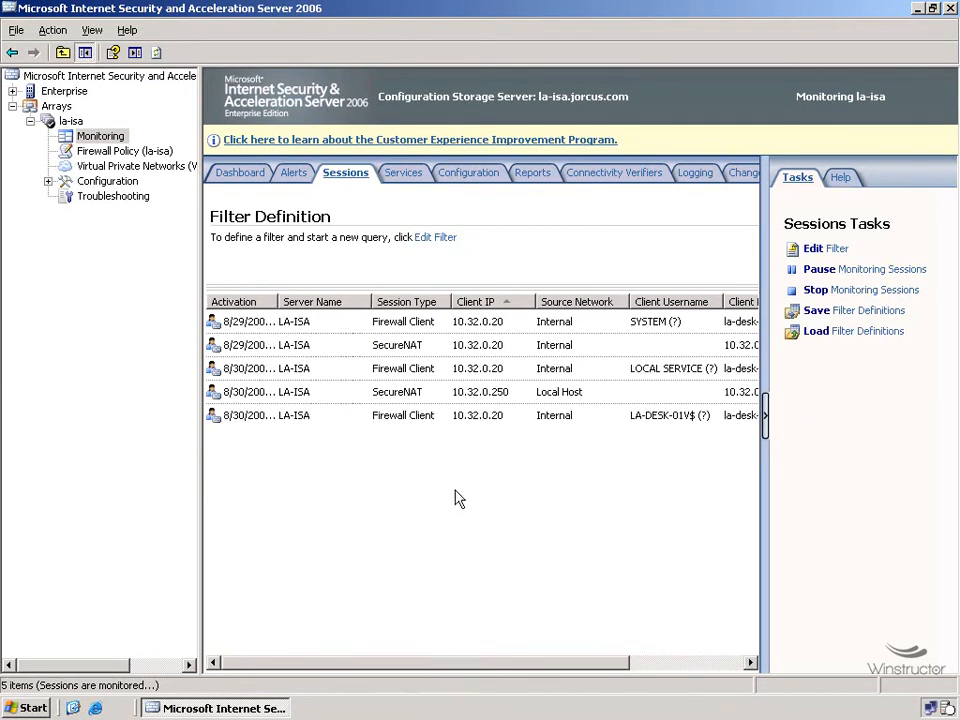
Step: Examine the actions available for the SYSTEM user's Firewall Client session
{"action": "left_click", "coordinate": [381, 321]}
{"action": "right_click", "coordinate": [382, 320]}
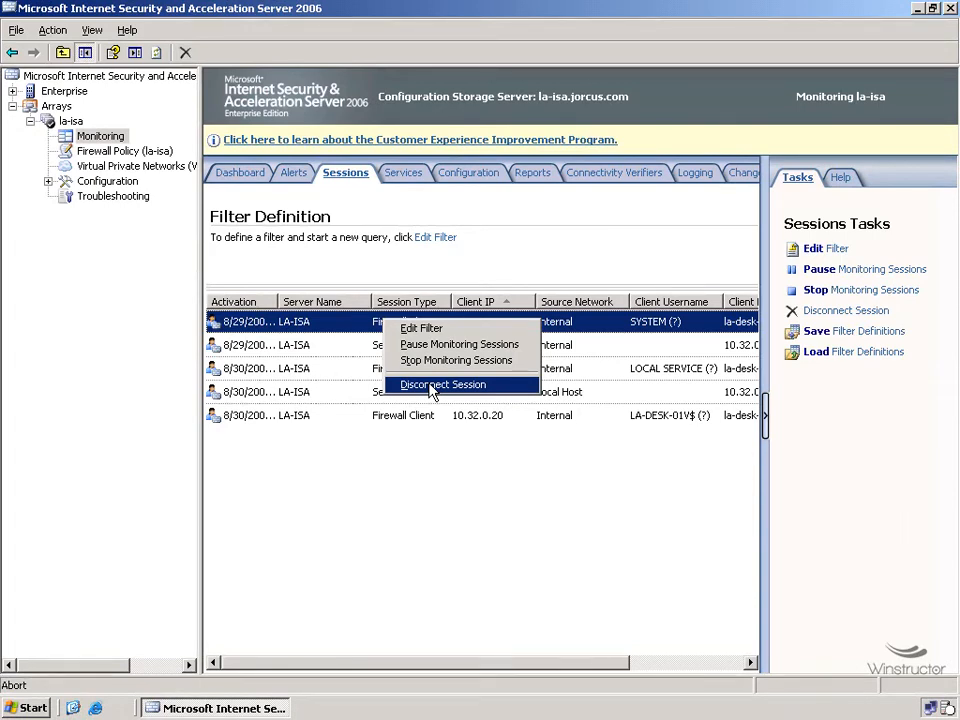
Step: Examine the action available for the Microsoft Data Engine service, and open the array's configuration status
{"action": "left_click", "coordinate": [403, 173]}
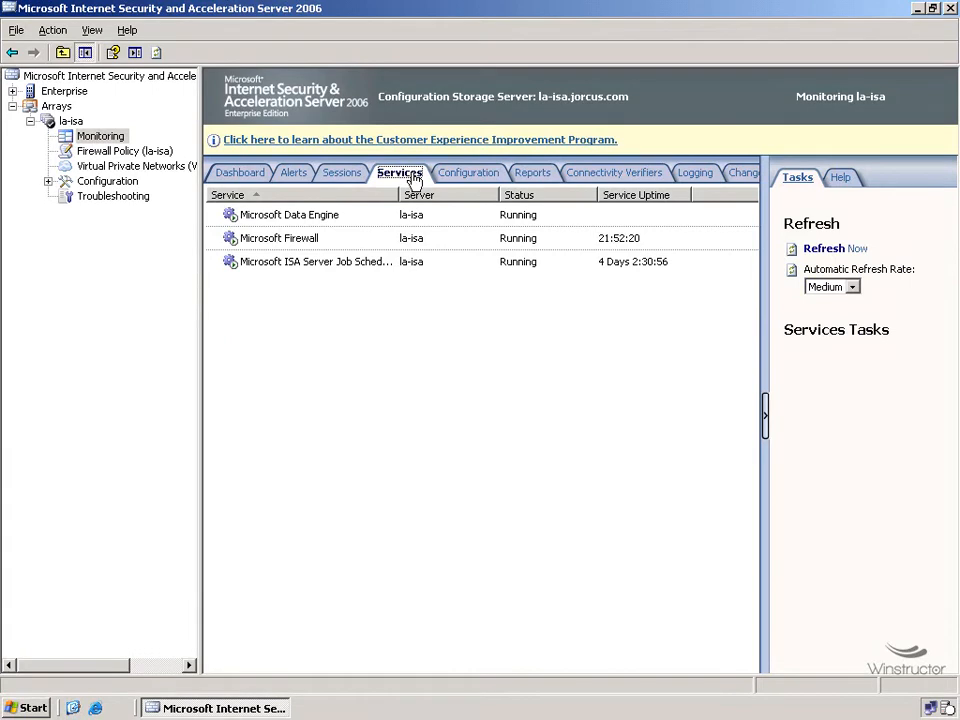
{"action": "left_click", "coordinate": [555, 217]}
{"action": "right_click", "coordinate": [555, 218]}
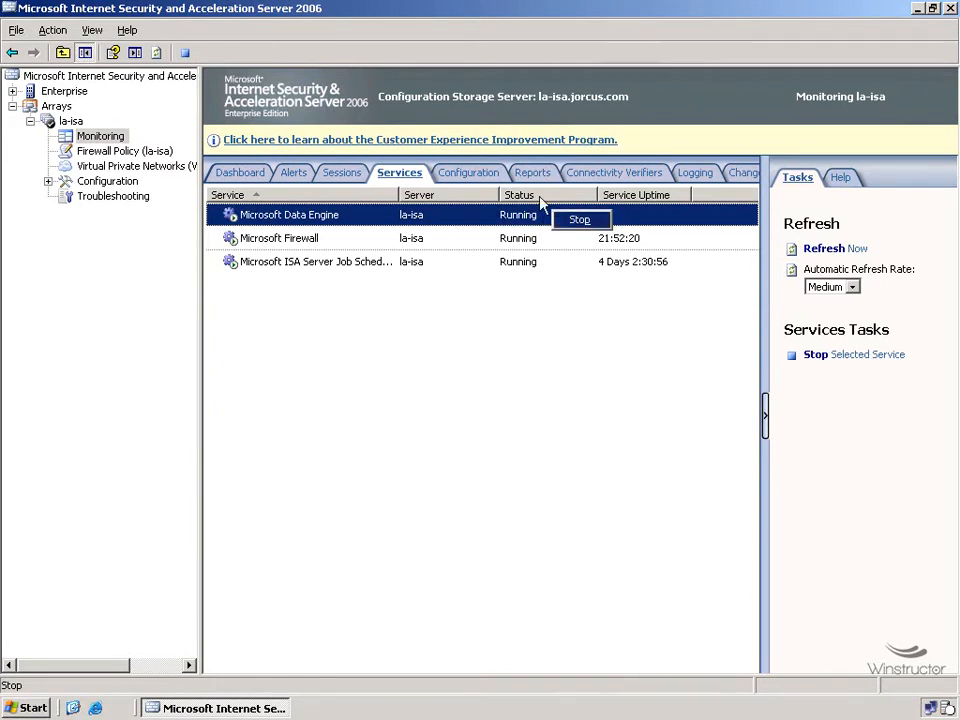
{"action": "left_click", "coordinate": [474, 180]}
{"action": "left_click", "coordinate": [475, 181]}
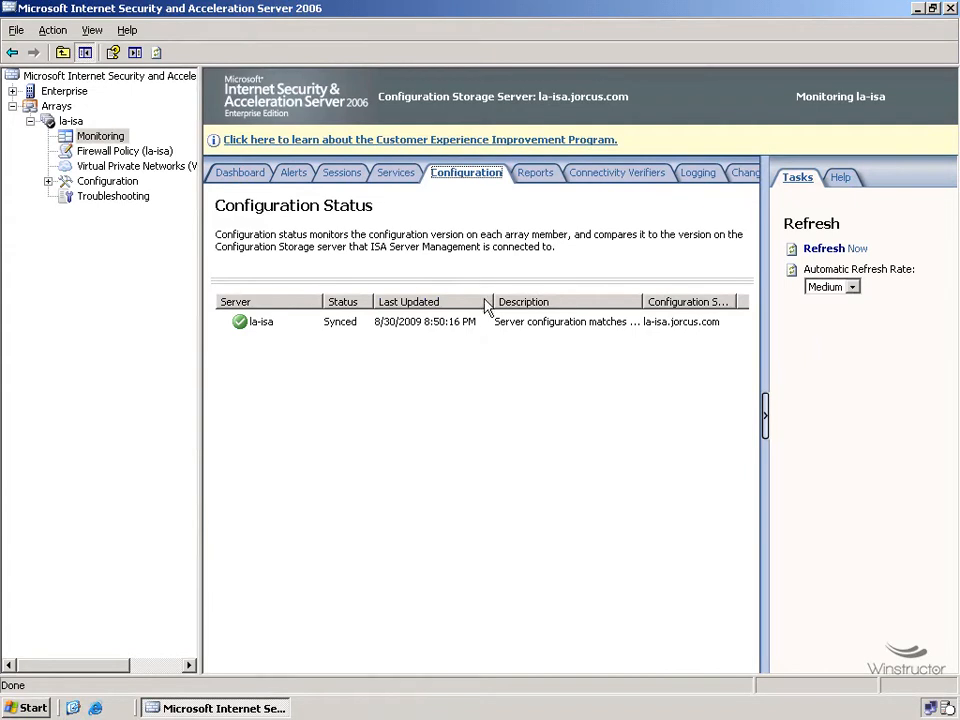
Step: Start generating a new report named Test from the array's reports, keeping all content types included
{"action": "left_click", "coordinate": [536, 174]}
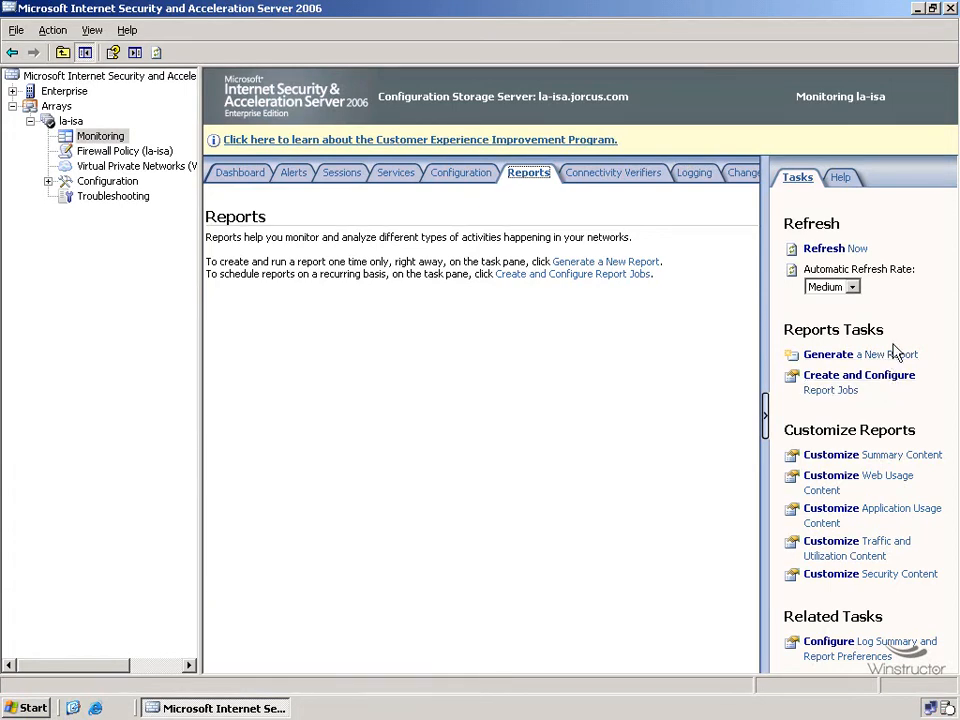
{"action": "left_click", "coordinate": [893, 356]}
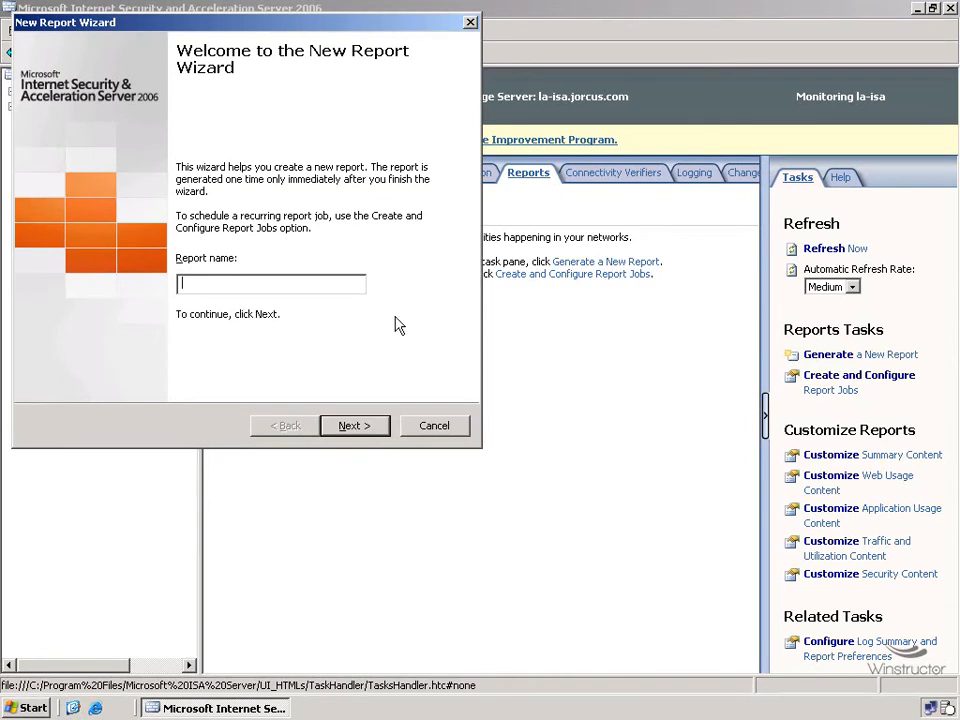
{"action": "type", "text": "Test"}
{"action": "left_click", "coordinate": [354, 426]}
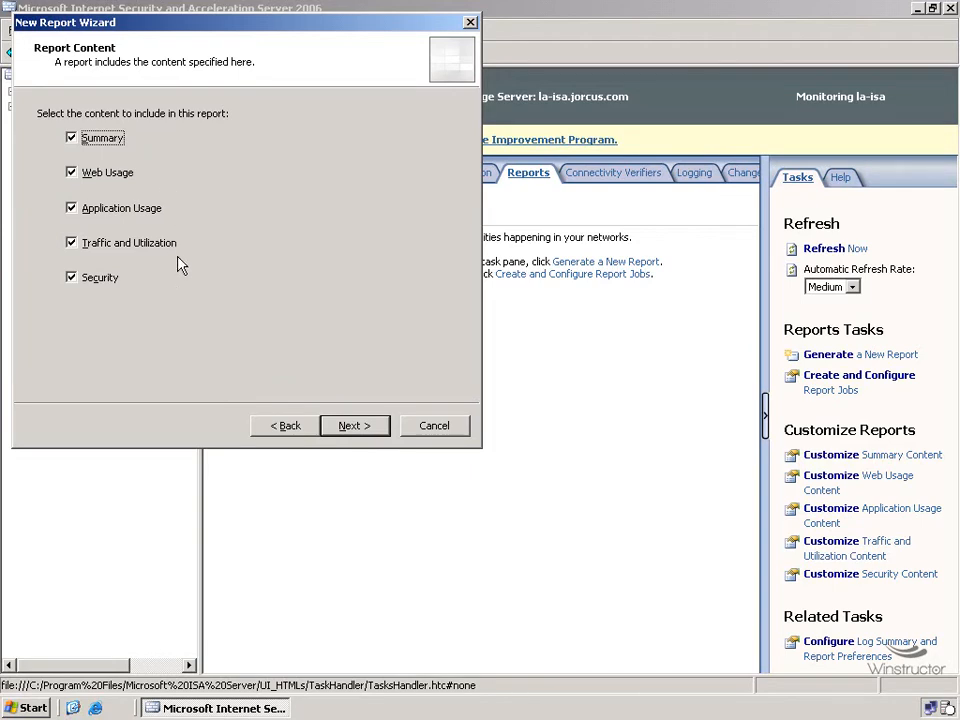
{"action": "left_click", "coordinate": [352, 428]}
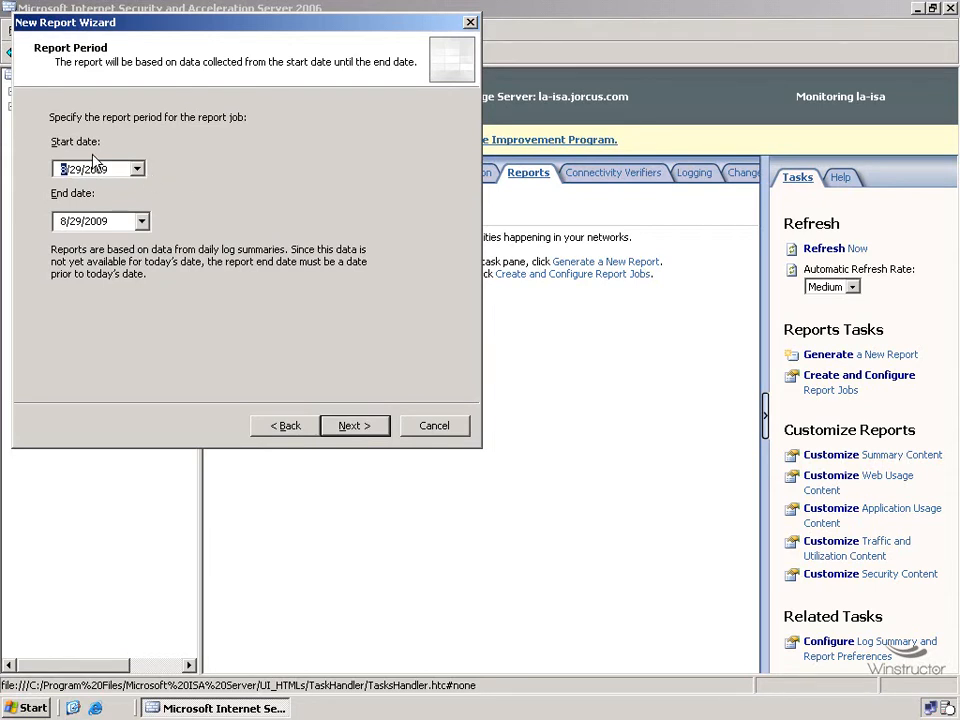
Step: Set the report period's start date to 8/22/2009 and accept the period
{"action": "left_click", "coordinate": [140, 170]}
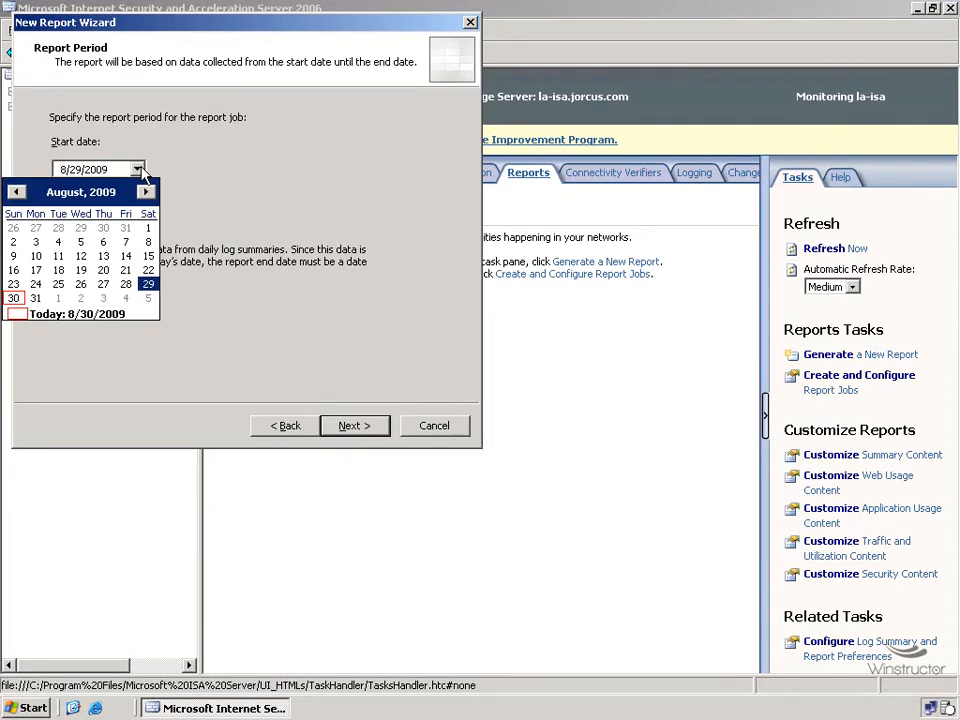
{"action": "left_click", "coordinate": [148, 271]}
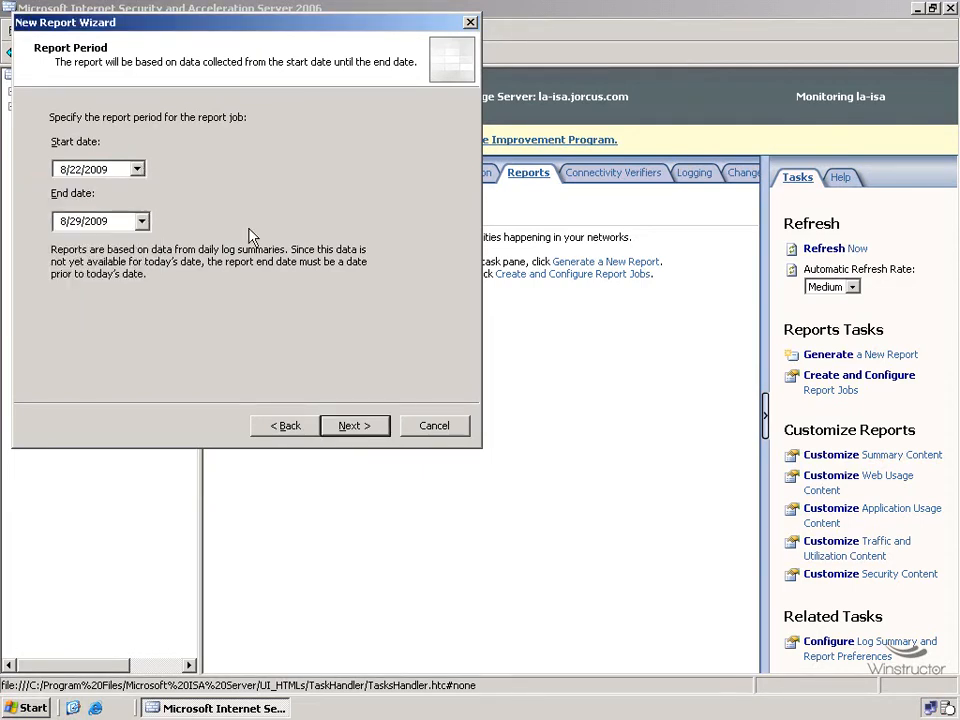
{"action": "left_click", "coordinate": [367, 432]}
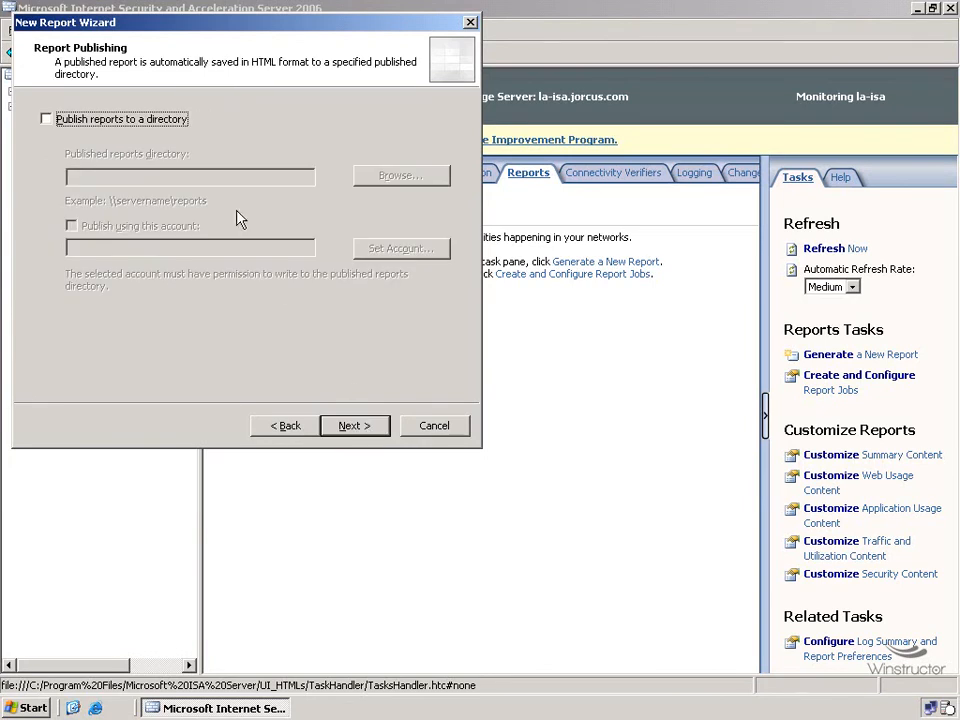
Step: Enable publishing the report to a directory, using a new folder named Reports on the D: volume
{"action": "left_click", "coordinate": [176, 126]}
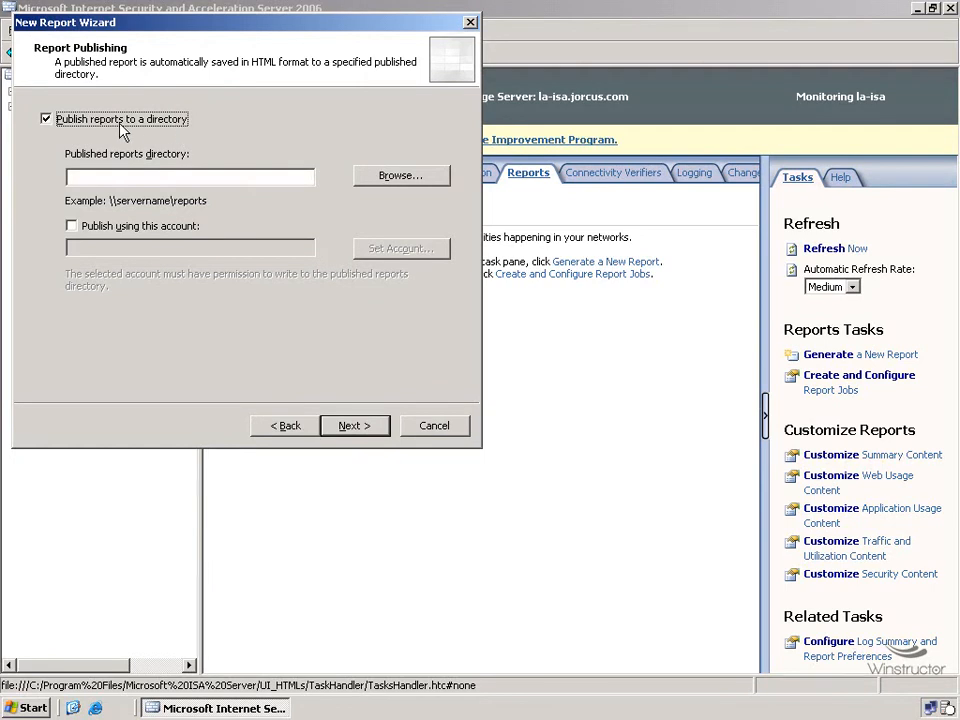
{"action": "left_click", "coordinate": [420, 181]}
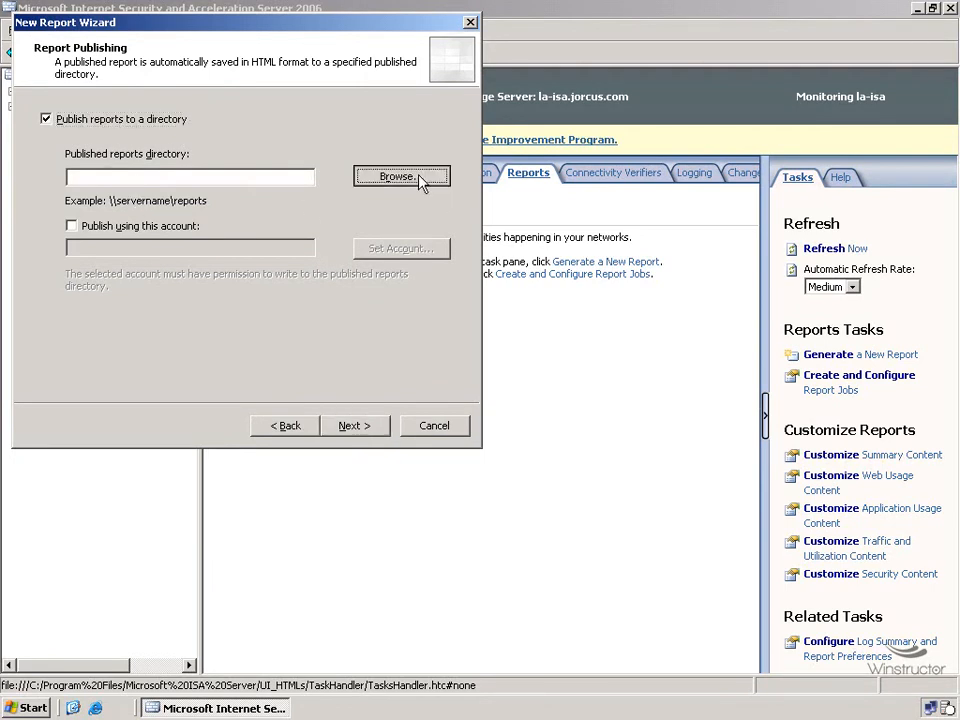
{"action": "left_click", "coordinate": [126, 201]}
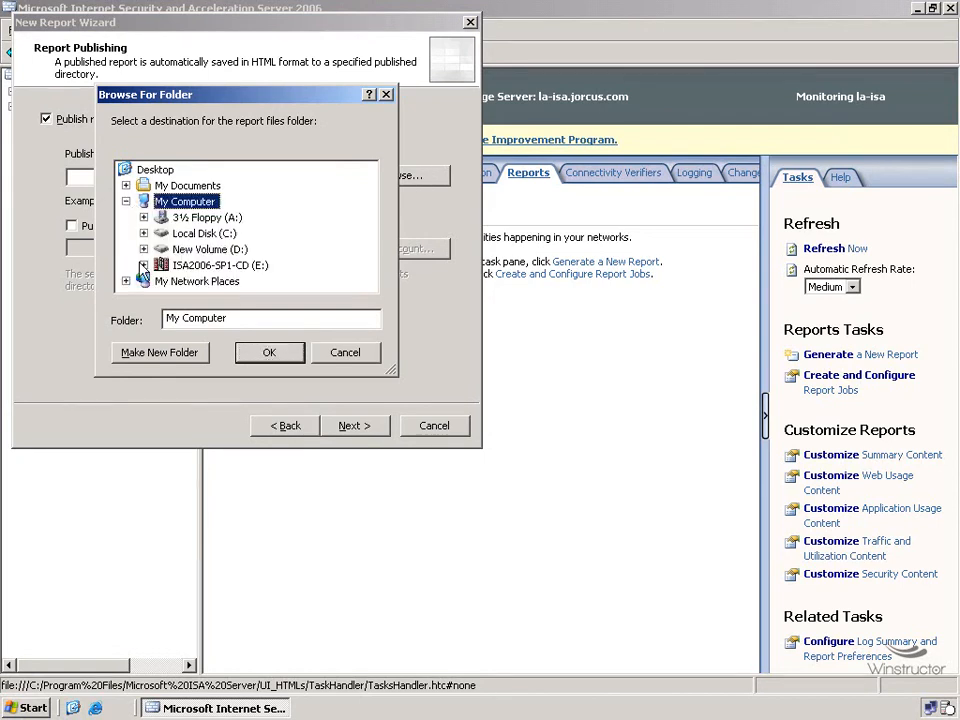
{"action": "left_click", "coordinate": [205, 250]}
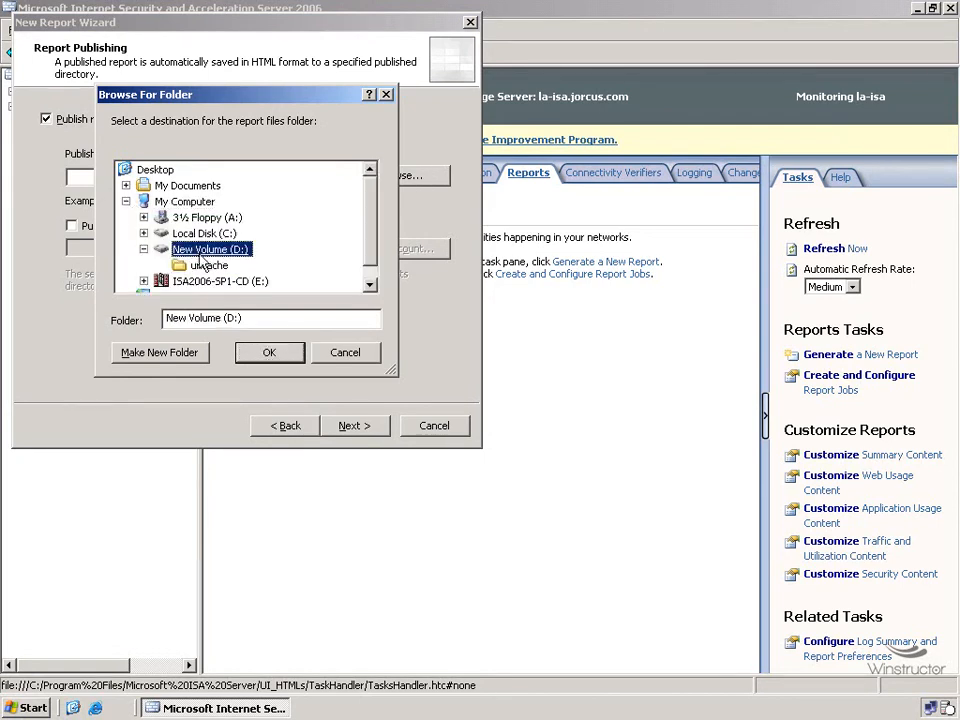
{"action": "left_click", "coordinate": [160, 352]}
{"action": "type", "text": "Reports"}
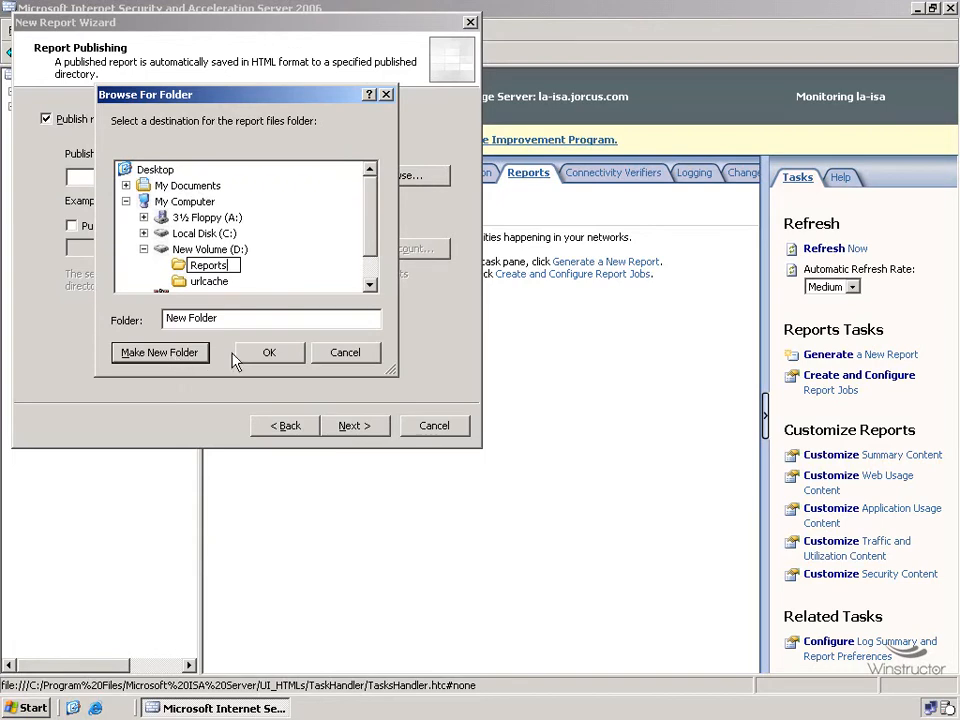
{"action": "left_click", "coordinate": [253, 358]}
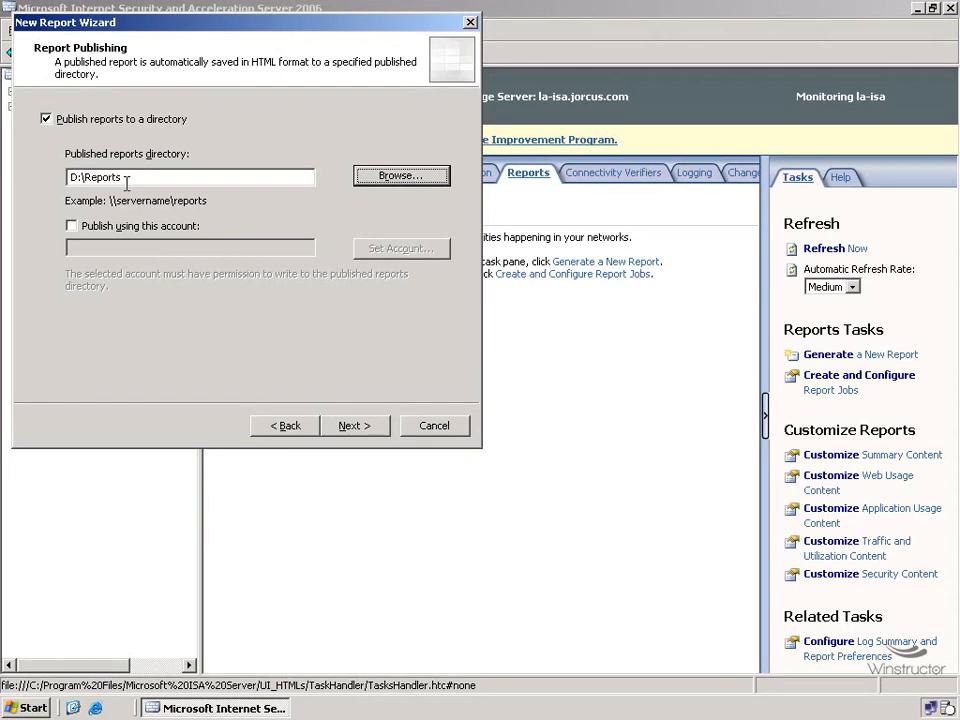
{"action": "left_click", "coordinate": [127, 226]}
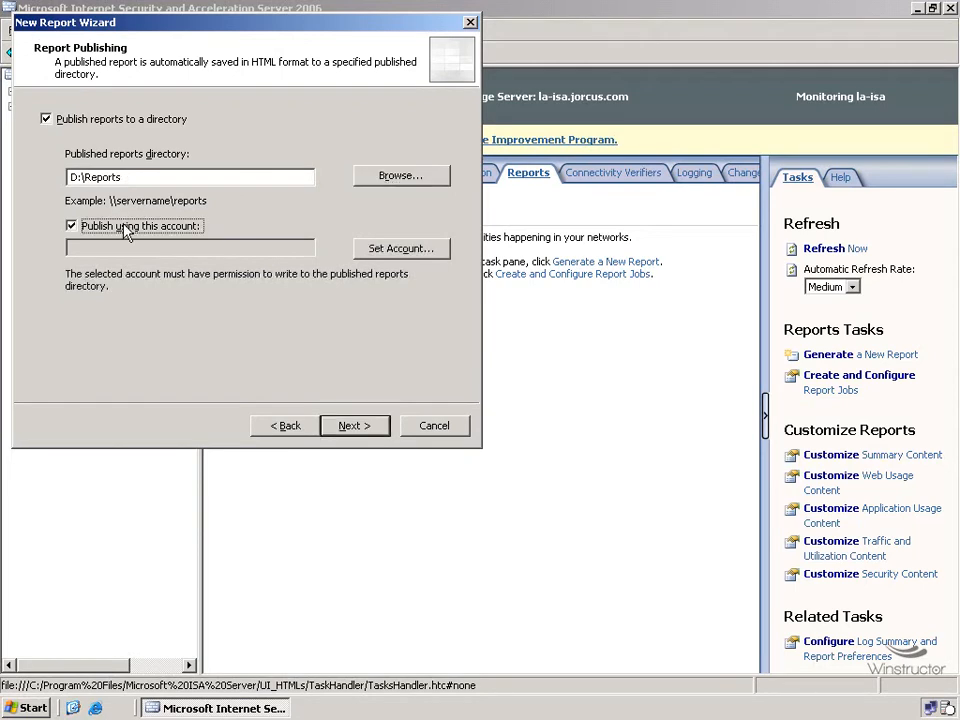
{"action": "left_click", "coordinate": [390, 250]}
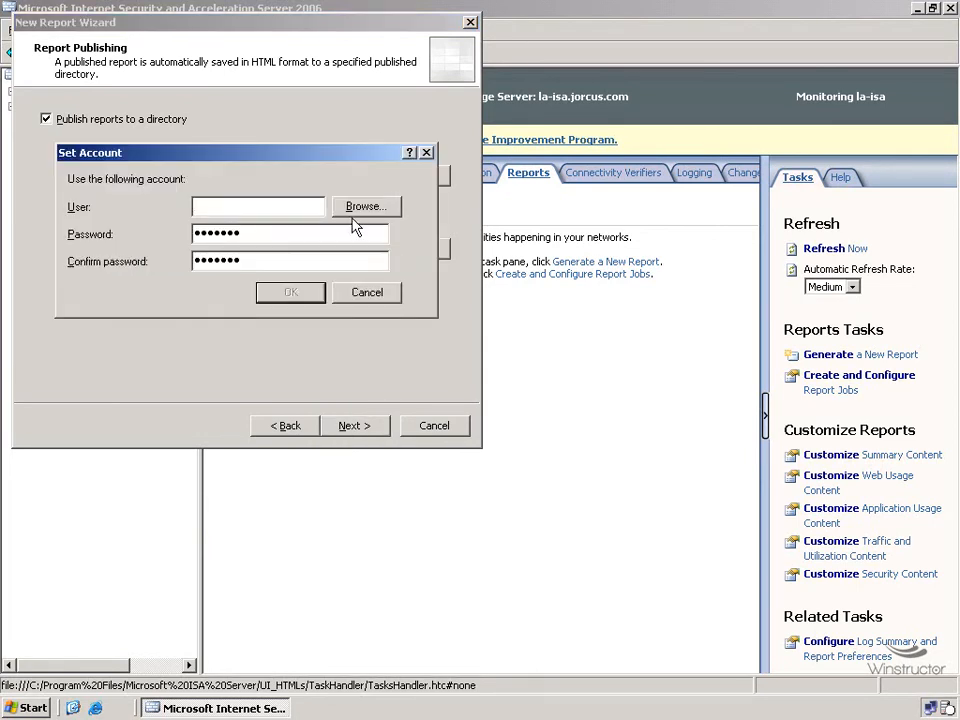
{"action": "left_click", "coordinate": [386, 293]}
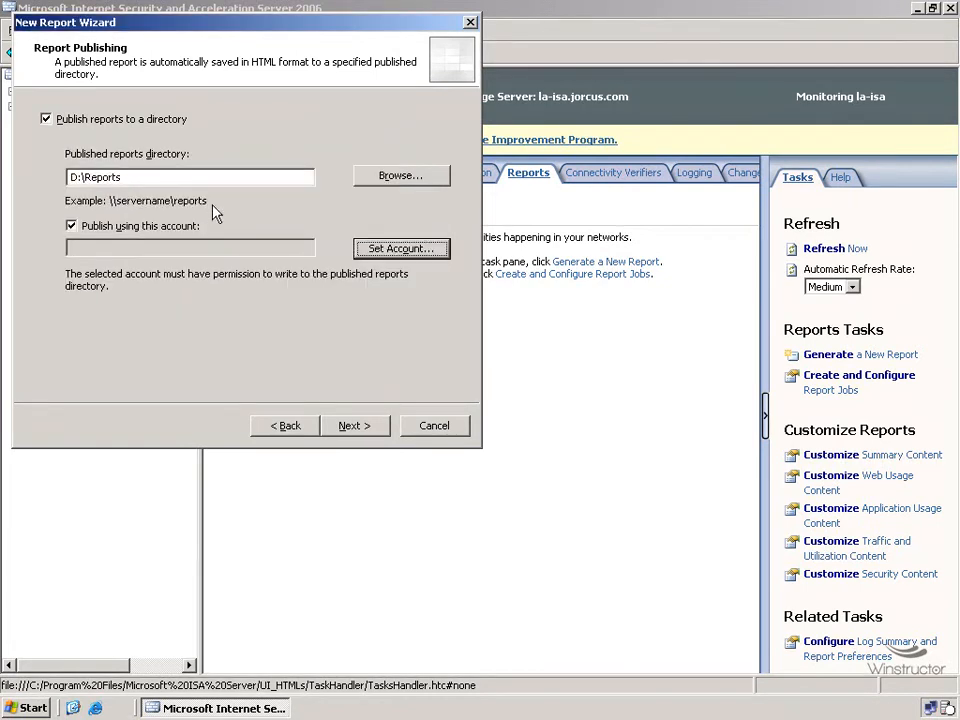
{"action": "left_click", "coordinate": [92, 231]}
Step: Finish the report wizard without e-mail notification and refresh the list of reports
{"action": "left_click", "coordinate": [355, 426]}
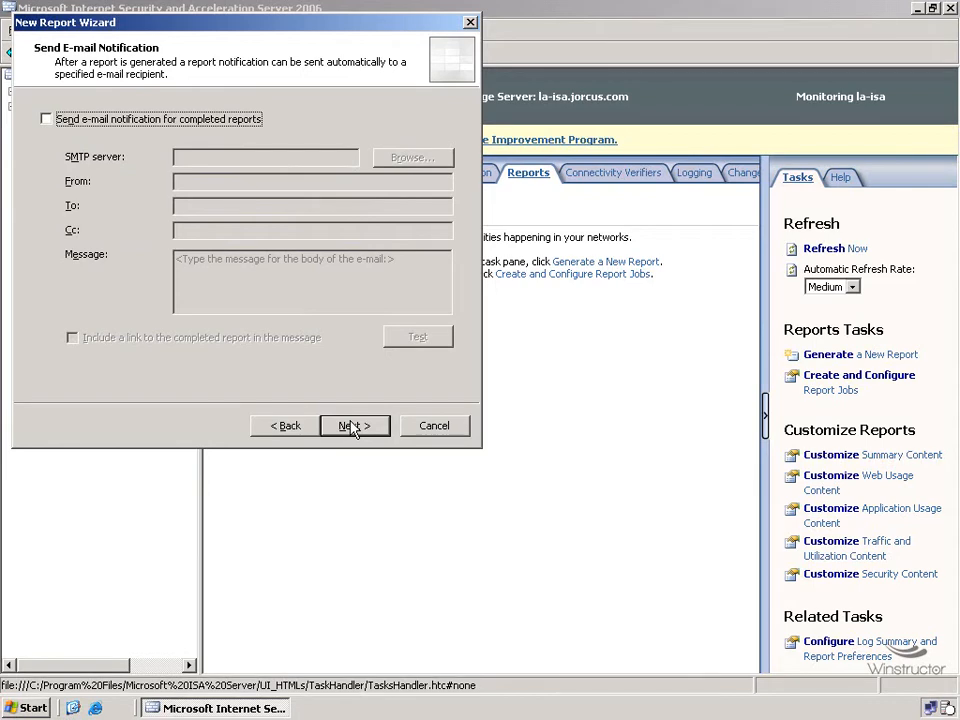
{"action": "left_click", "coordinate": [117, 123]}
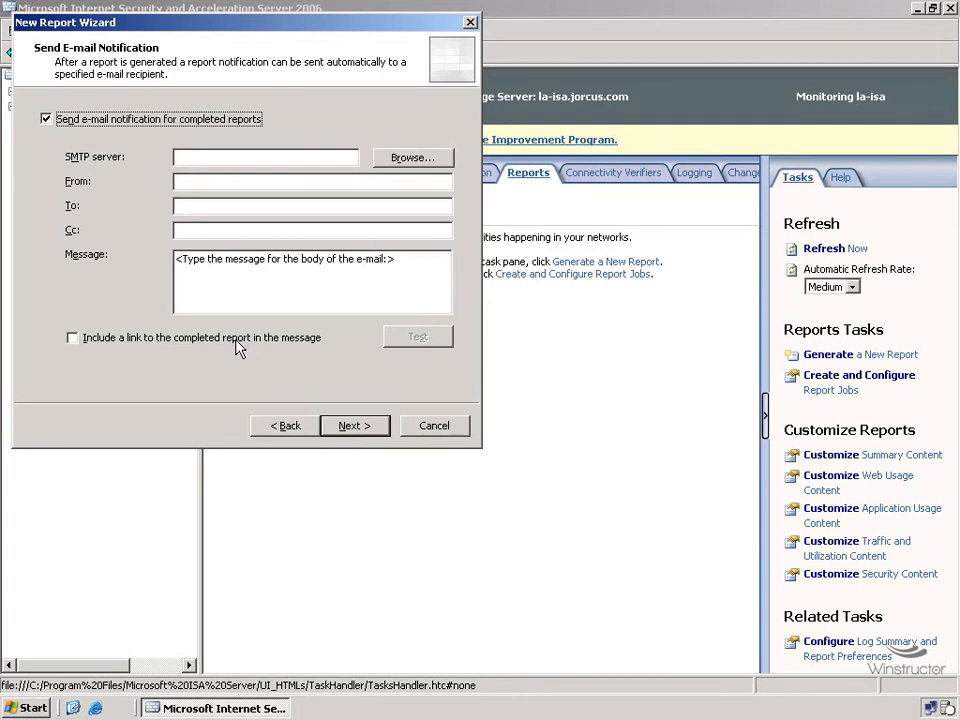
{"action": "left_click", "coordinate": [78, 119]}
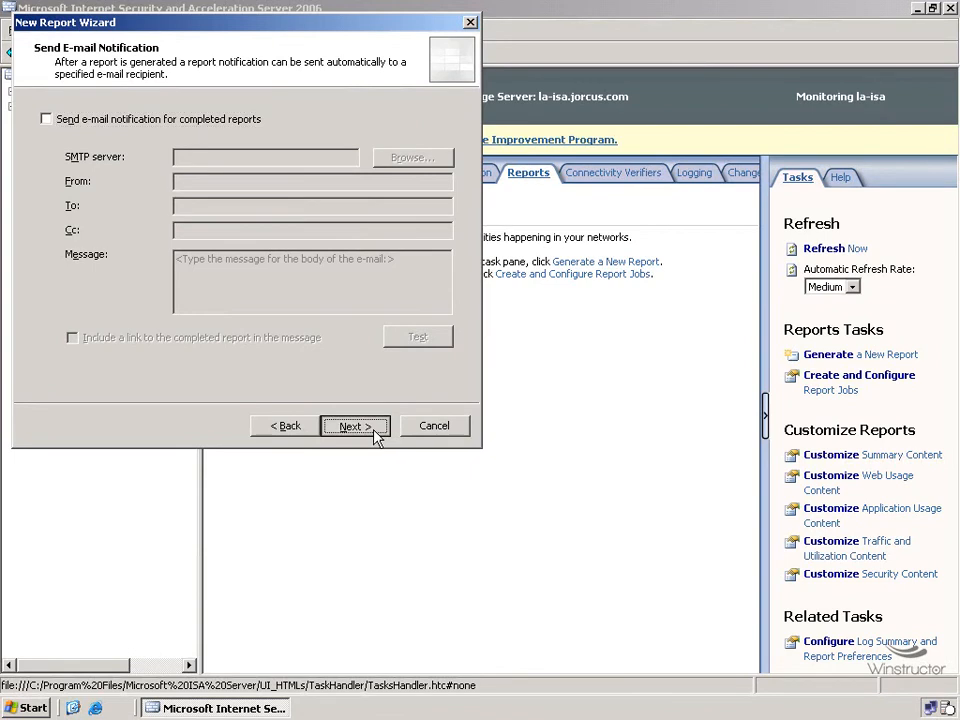
{"action": "left_click", "coordinate": [355, 426]}
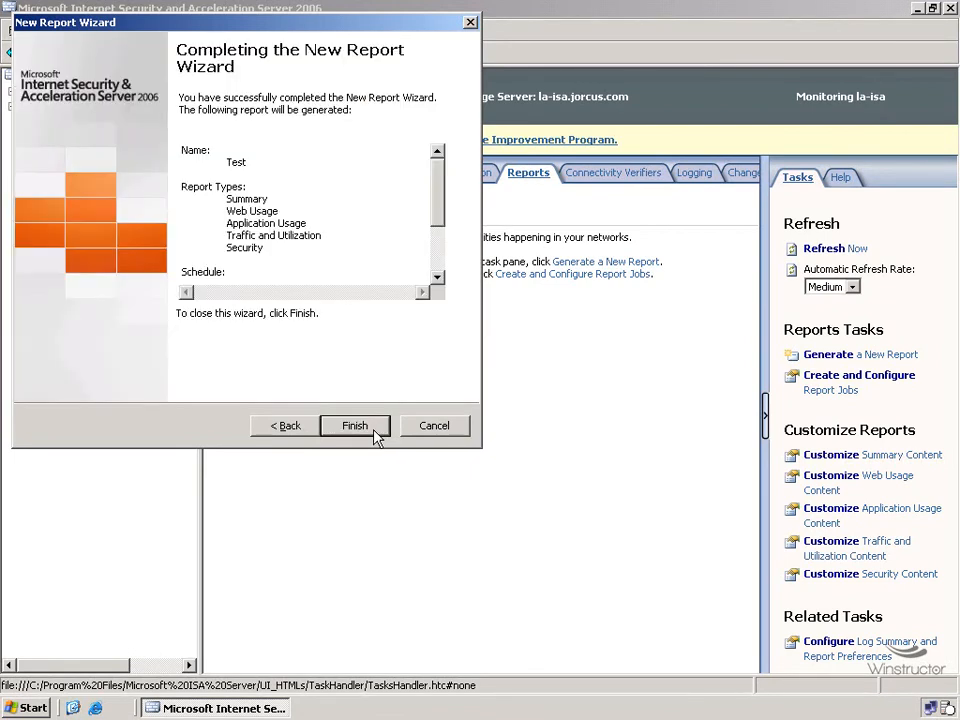
{"action": "left_click", "coordinate": [375, 437]}
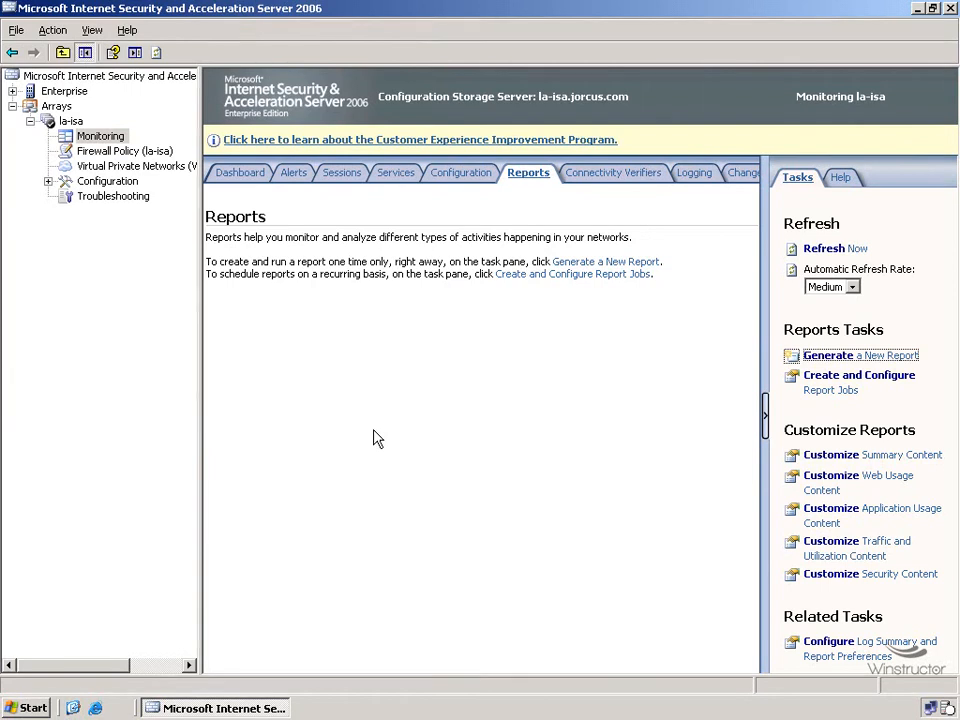
{"action": "left_click", "coordinate": [843, 250]}
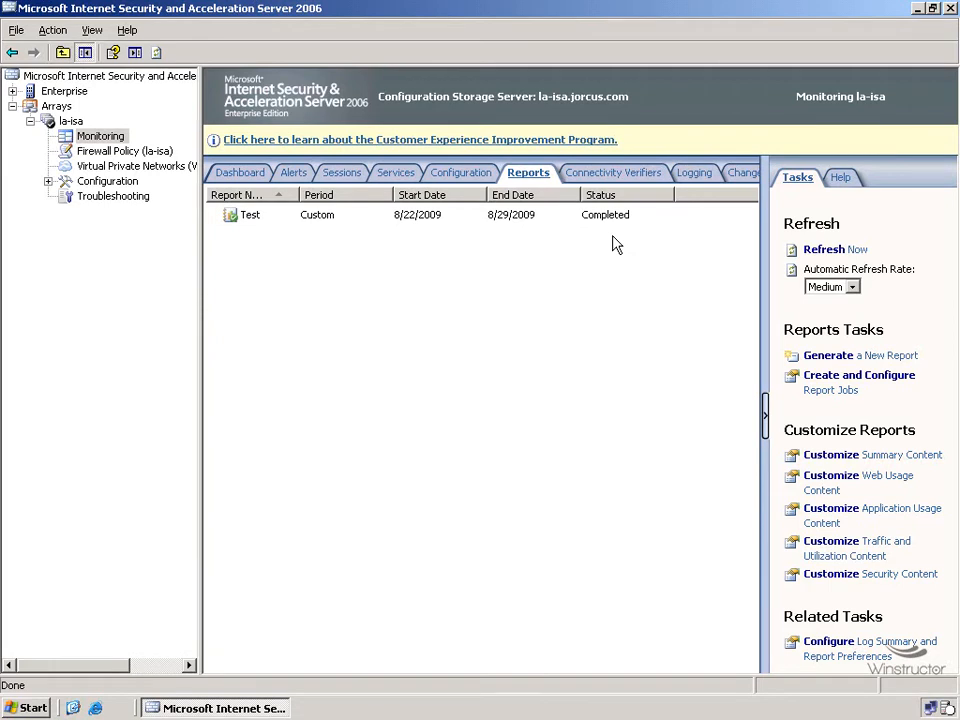
Step: View the Test report in a maximized browser window and examine its Protocols summary
{"action": "right_click", "coordinate": [342, 216]}
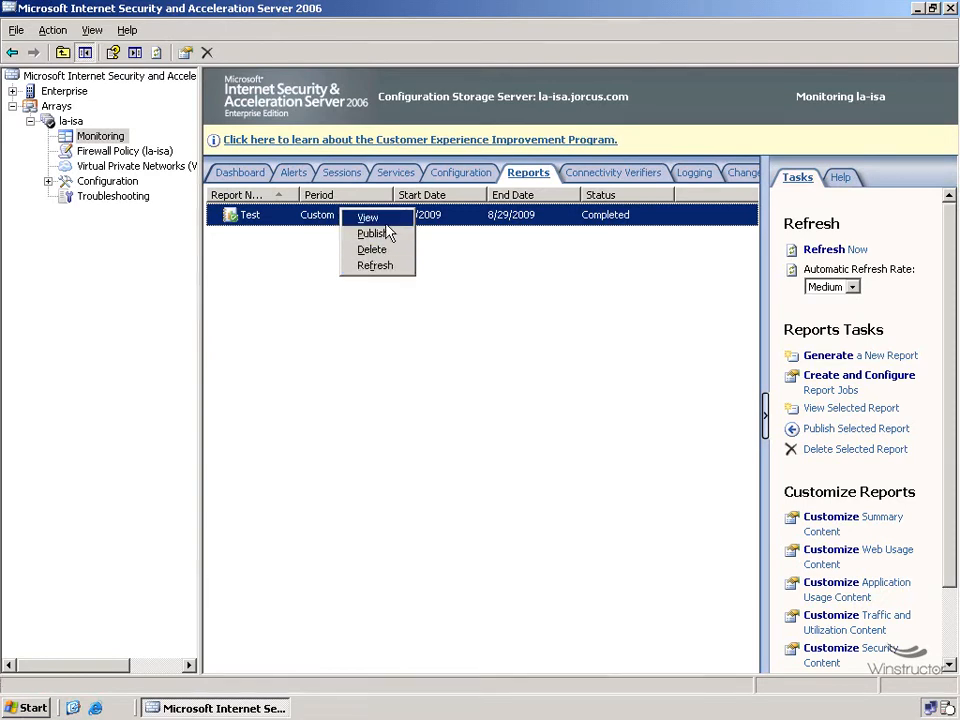
{"action": "left_click", "coordinate": [384, 219]}
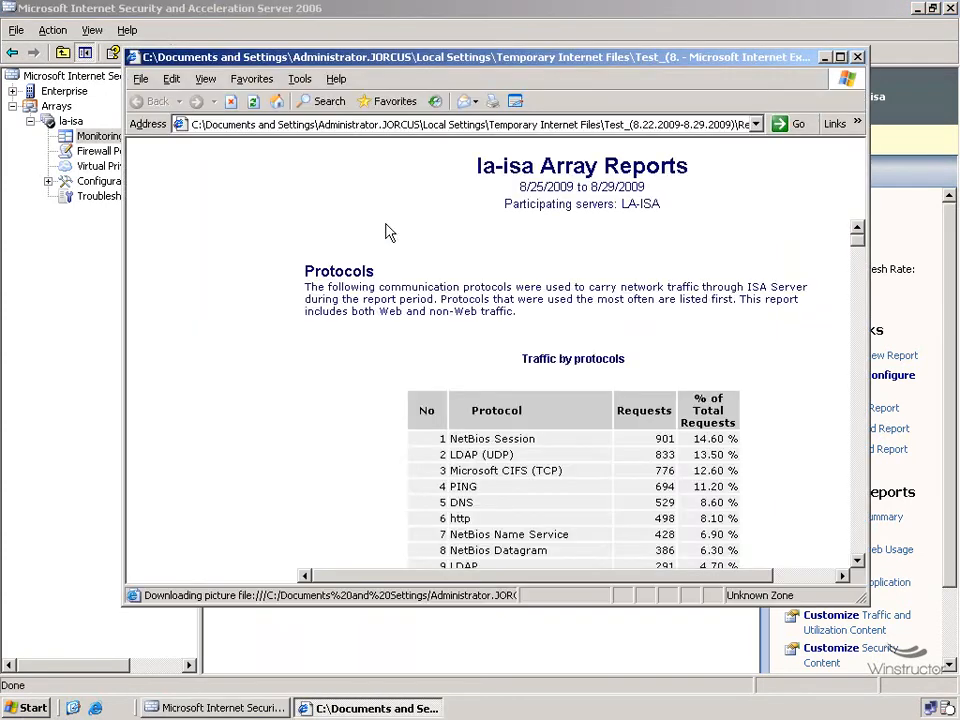
{"action": "left_click", "coordinate": [840, 58]}
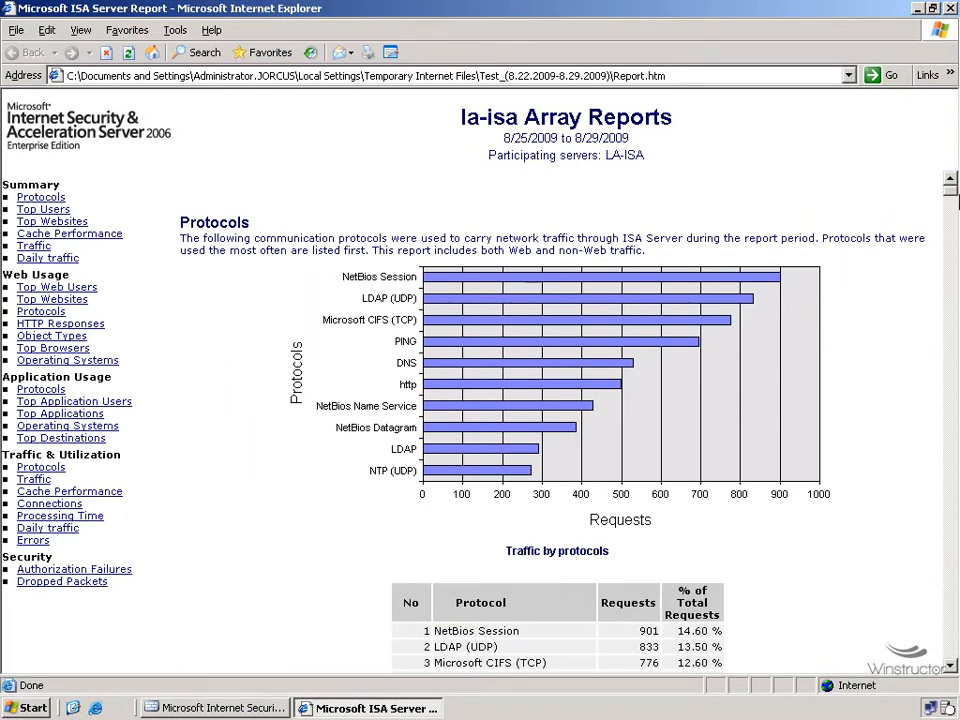
{"action": "left_click_drag", "start_coordinate": [951, 191], "coordinate": [950, 133]}
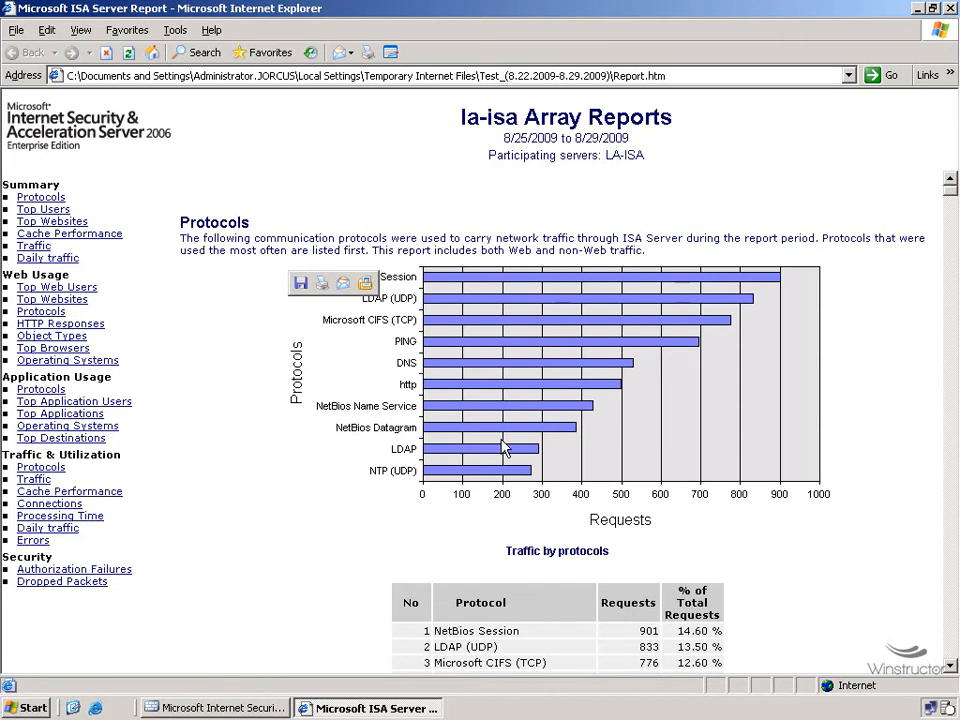
Step: Examine the report's Top Users, Top Websites, Cache Performance, Traffic and Daily traffic summaries, plus Top Web Users under Web Usage
{"action": "left_click", "coordinate": [68, 215]}
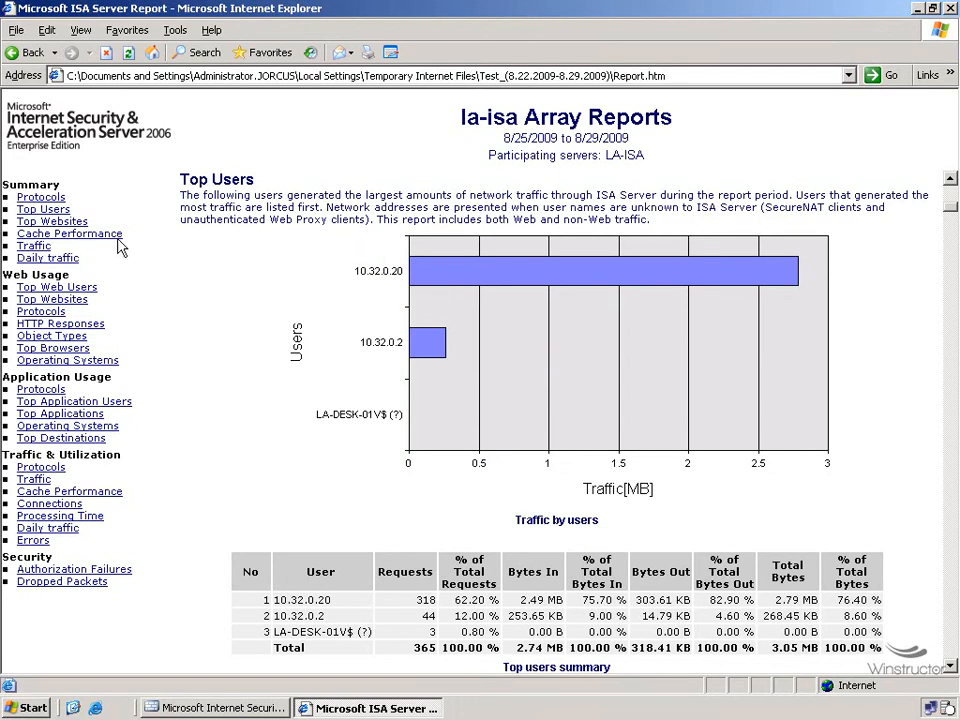
{"action": "left_click", "coordinate": [76, 223]}
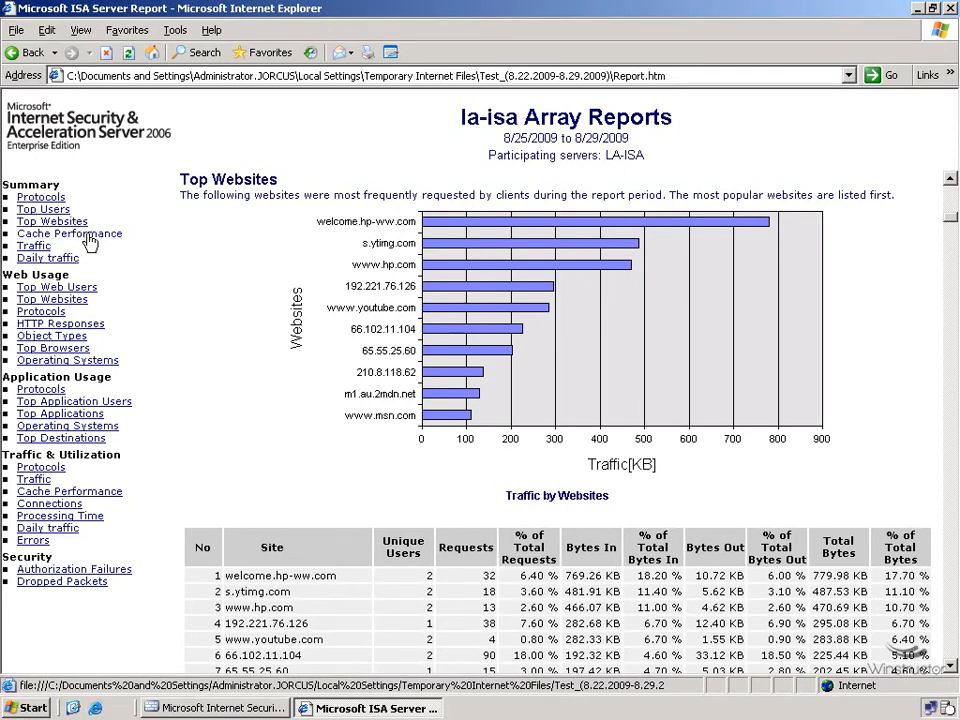
{"action": "left_click", "coordinate": [89, 237]}
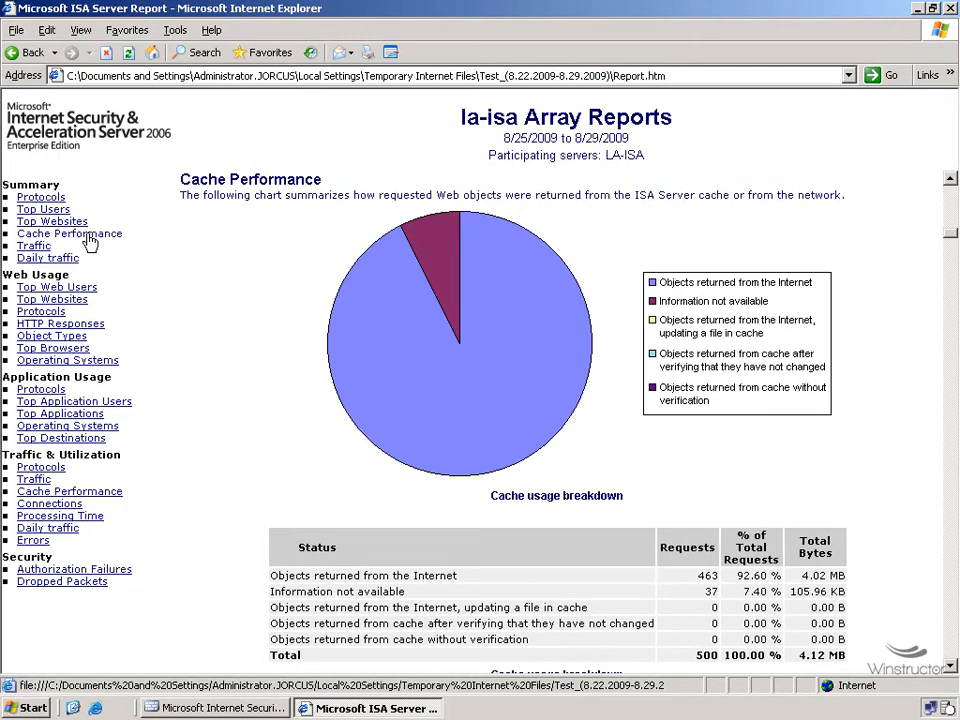
{"action": "left_click", "coordinate": [40, 247]}
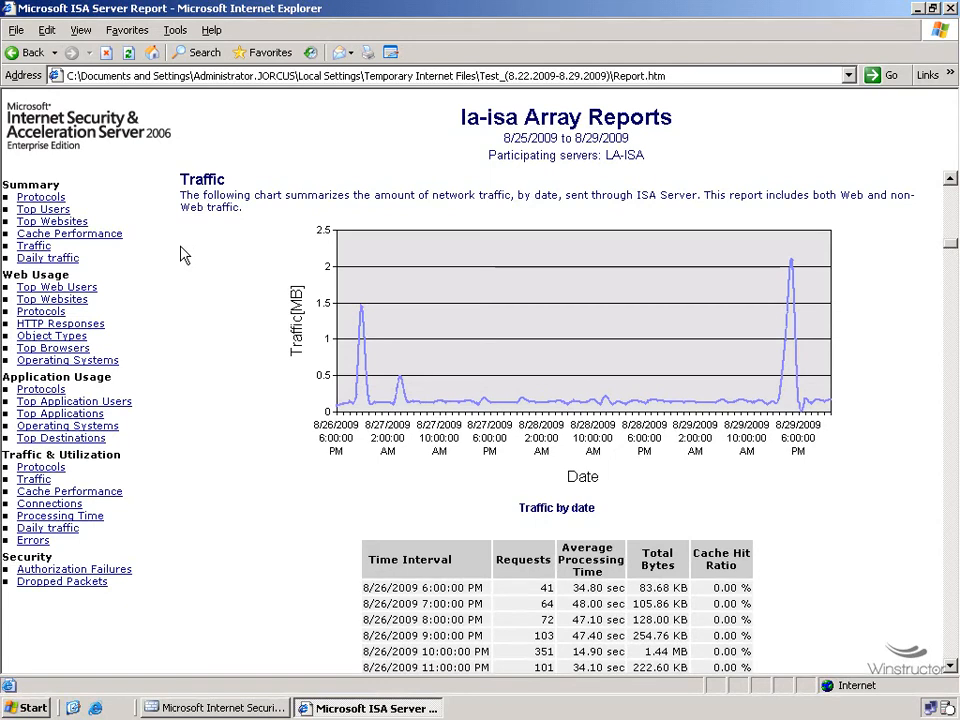
{"action": "left_click", "coordinate": [66, 258]}
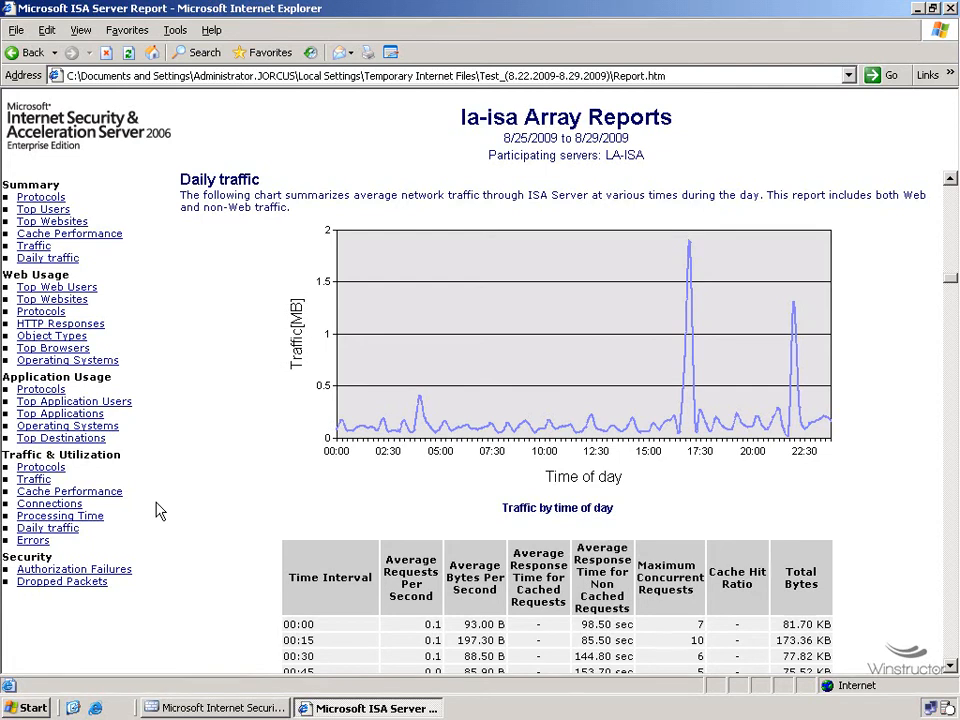
{"action": "left_click", "coordinate": [83, 290]}
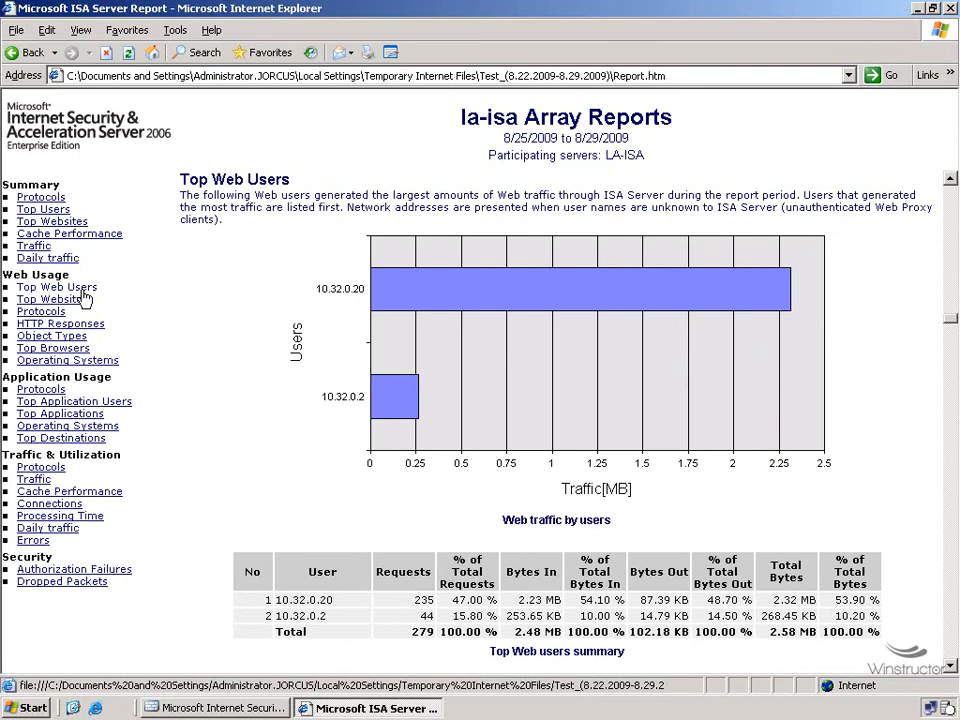
Step: Switch to ISA Server Management to examine the report customization tasks, and return to the Test report in Internet Explorer
{"action": "left_click", "coordinate": [918, 9]}
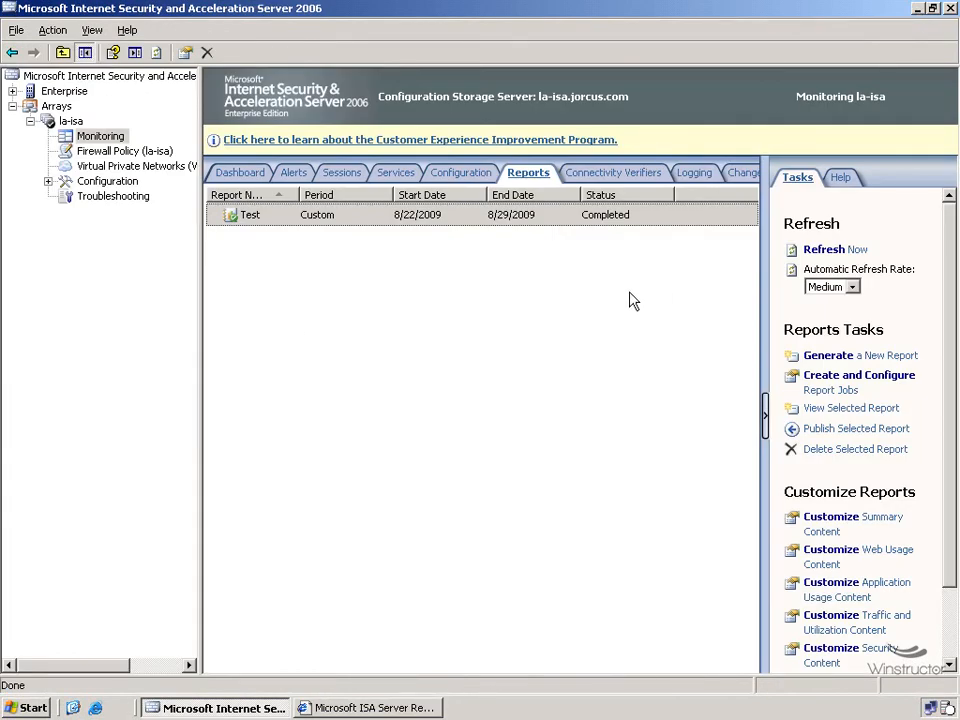
{"action": "left_click_drag", "start_coordinate": [952, 481], "coordinate": [951, 570]}
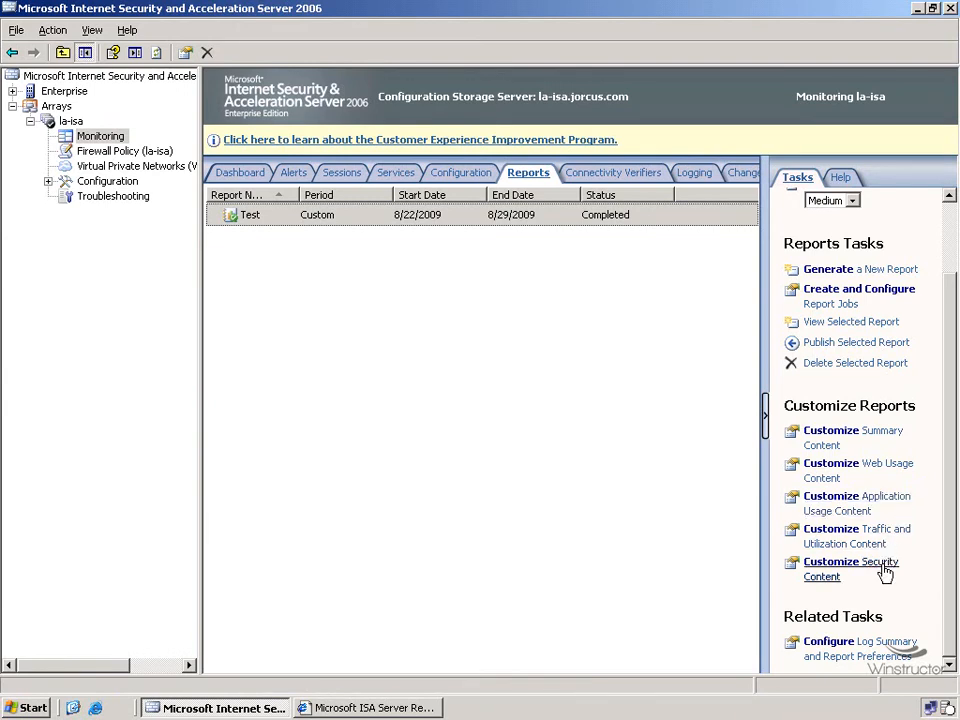
{"action": "left_click", "coordinate": [384, 709]}
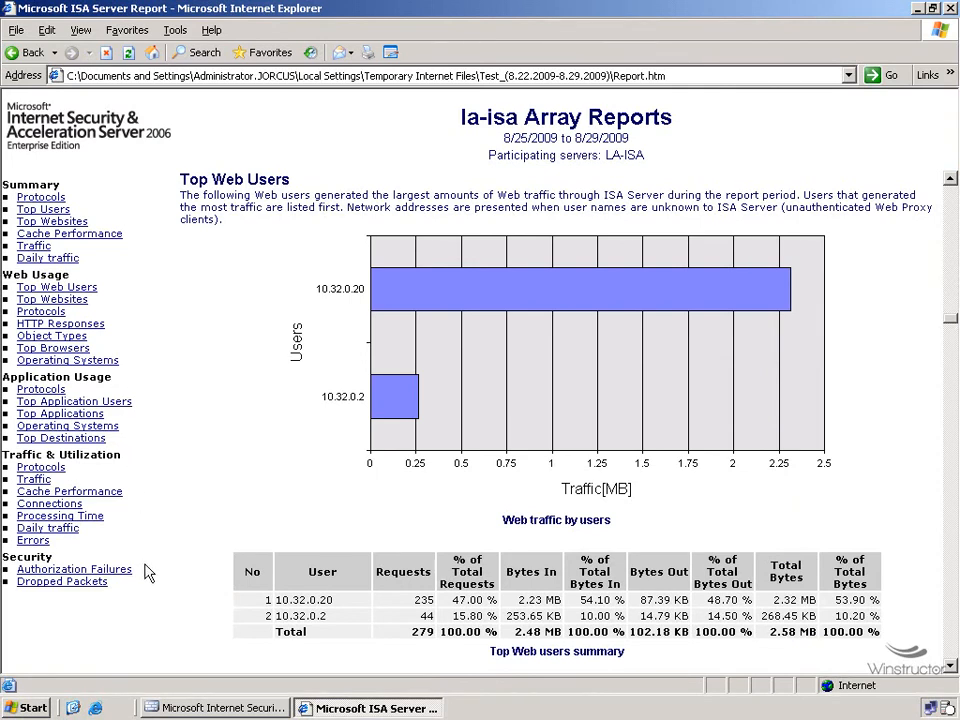
Step: Switch to ISA Server Management and examine the Summary Content settings for top protocols, users, sites and cache hit ratio, leaving them unchanged
{"action": "left_click", "coordinate": [272, 708]}
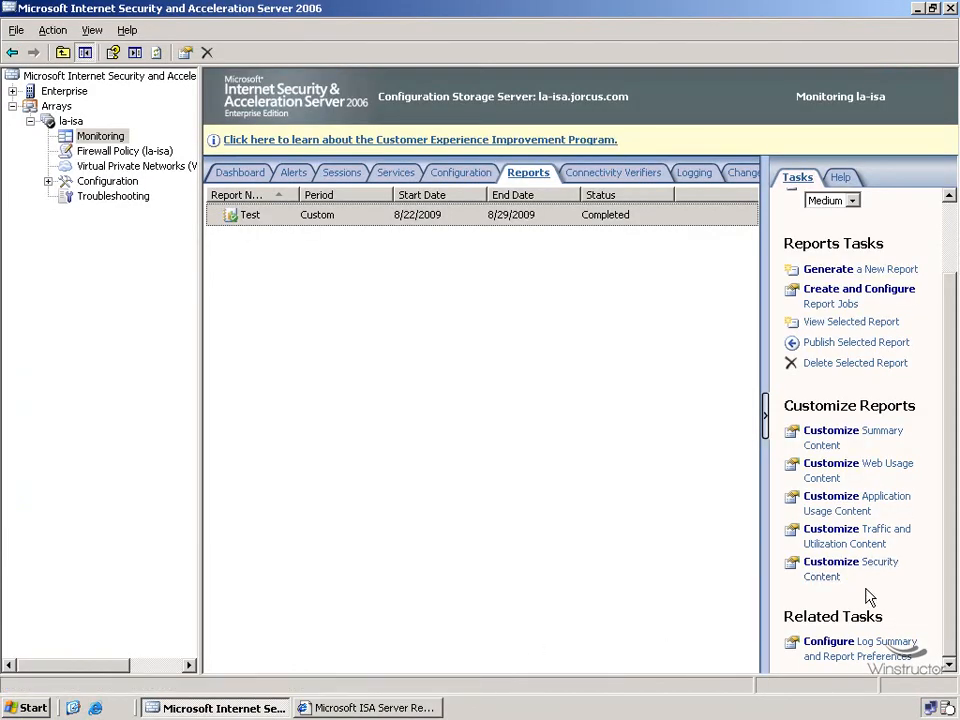
{"action": "left_click", "coordinate": [872, 438]}
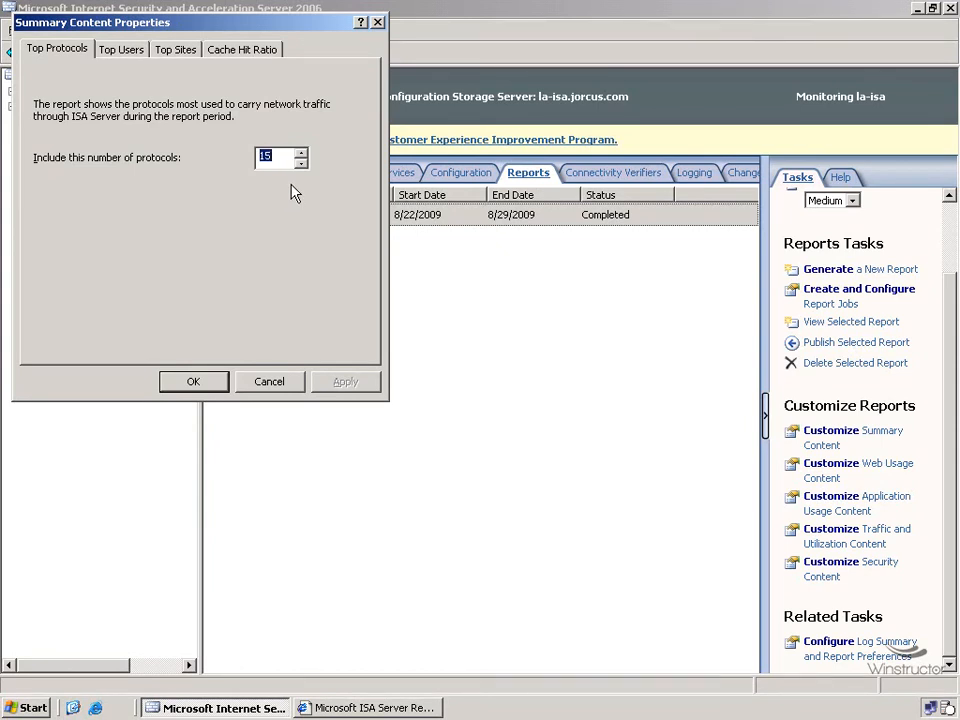
{"action": "left_click", "coordinate": [133, 52]}
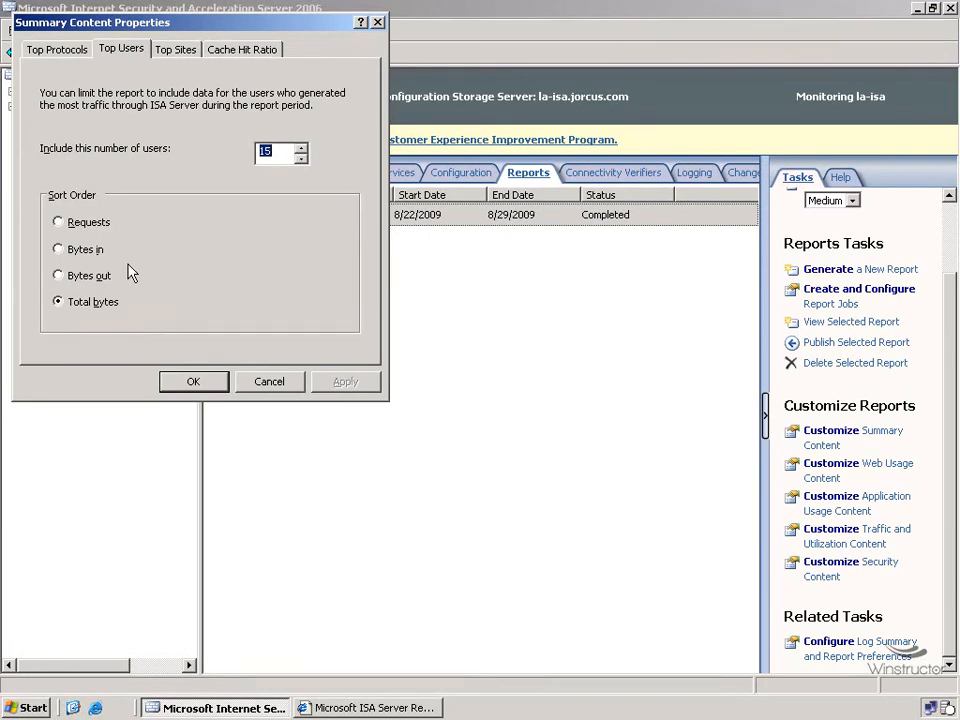
{"action": "left_click", "coordinate": [180, 48]}
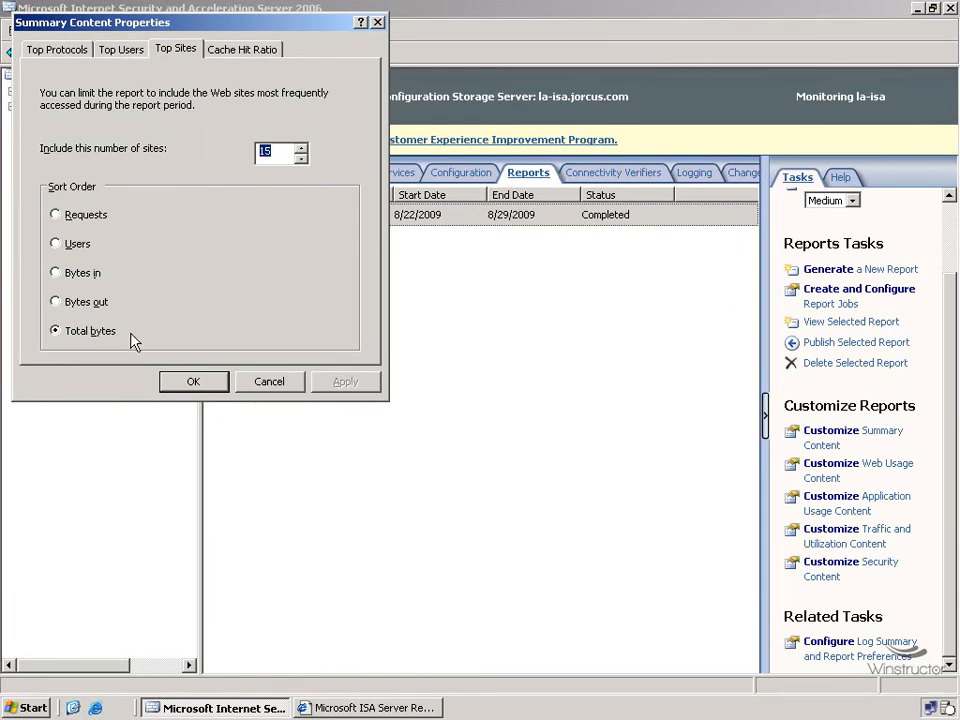
{"action": "left_click", "coordinate": [246, 55]}
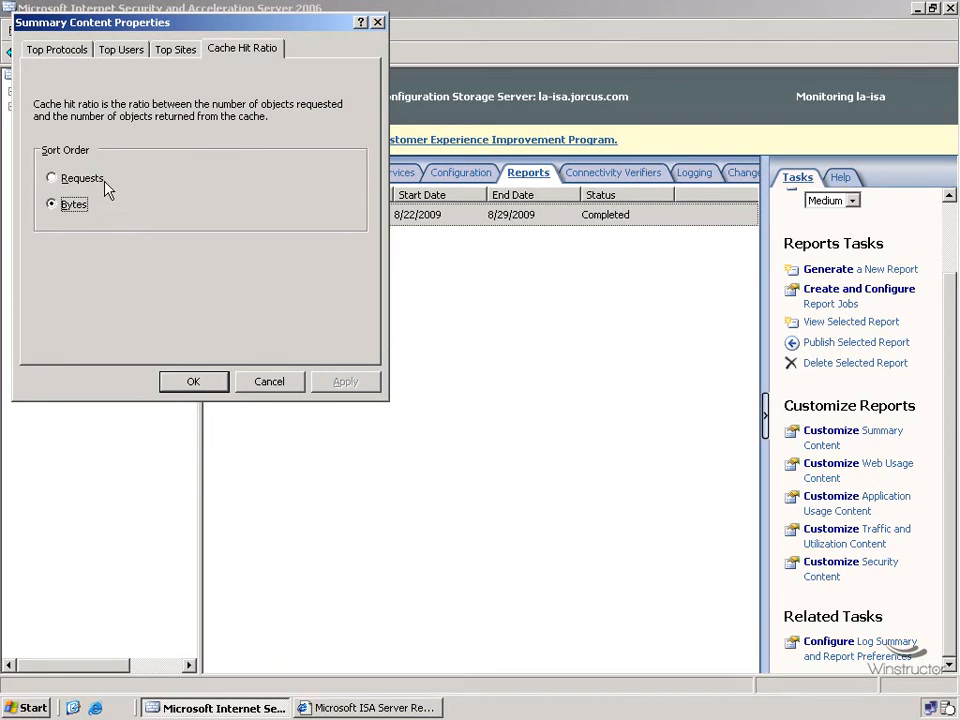
{"action": "left_click", "coordinate": [263, 382]}
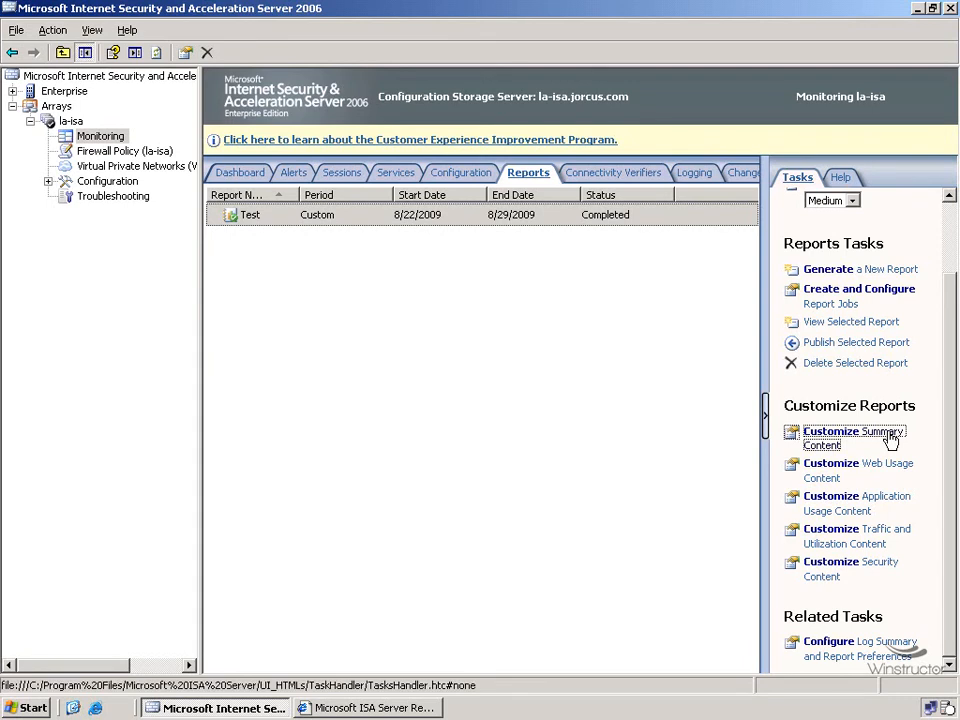
Step: View the connectivity verifiers, and in Logging fit the filter's Value column to its contents and start the live query
{"action": "left_click", "coordinate": [626, 177]}
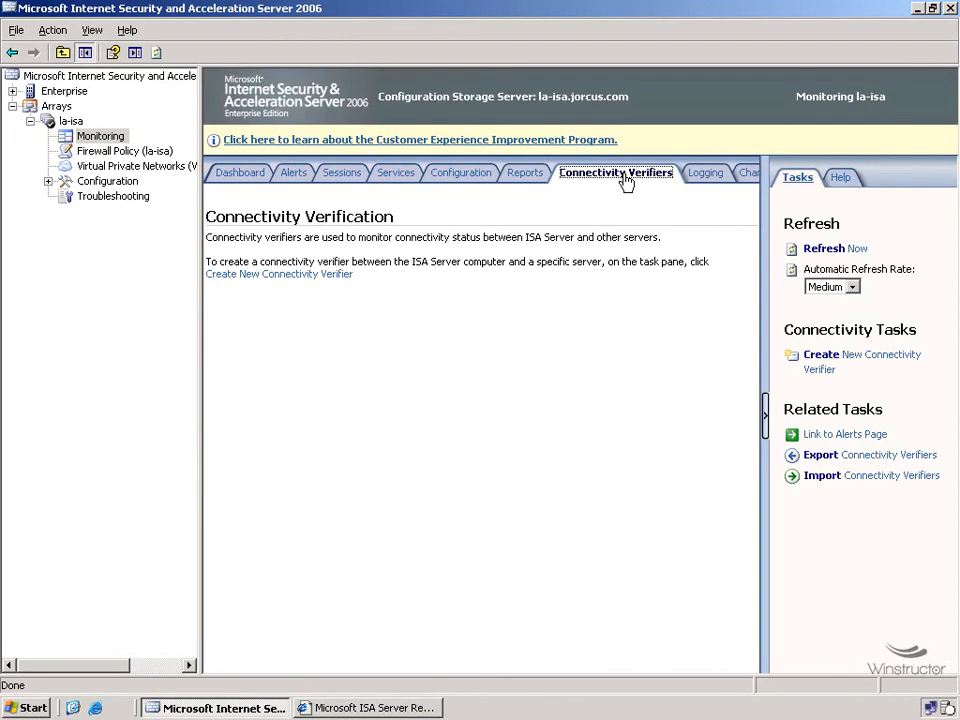
{"action": "left_click", "coordinate": [703, 178]}
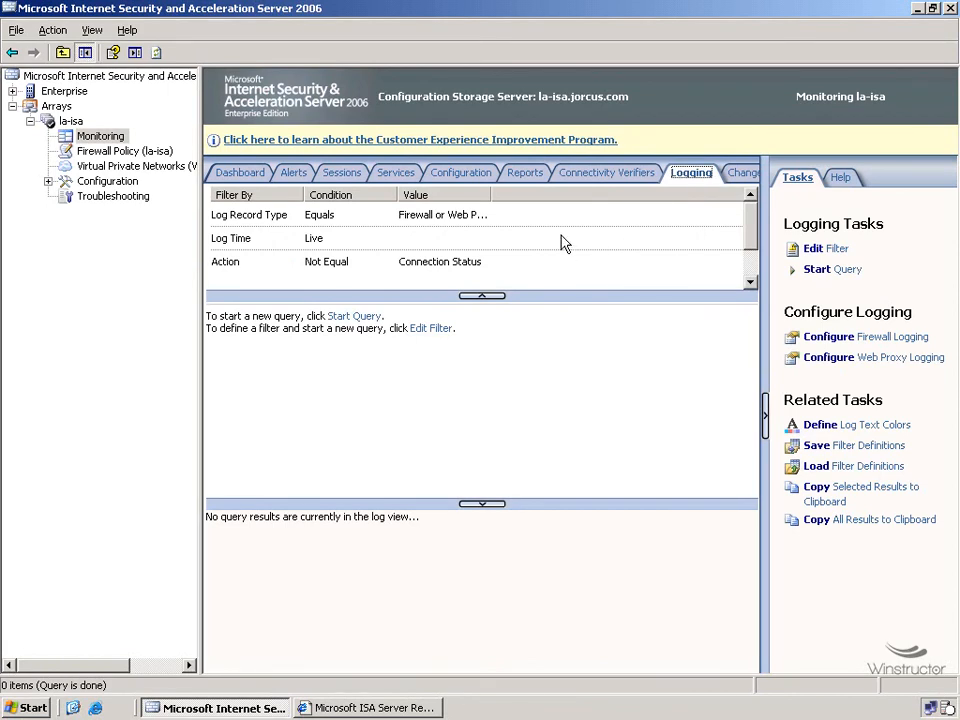
{"action": "double_click", "coordinate": [489, 193]}
{"action": "left_click", "coordinate": [817, 272]}
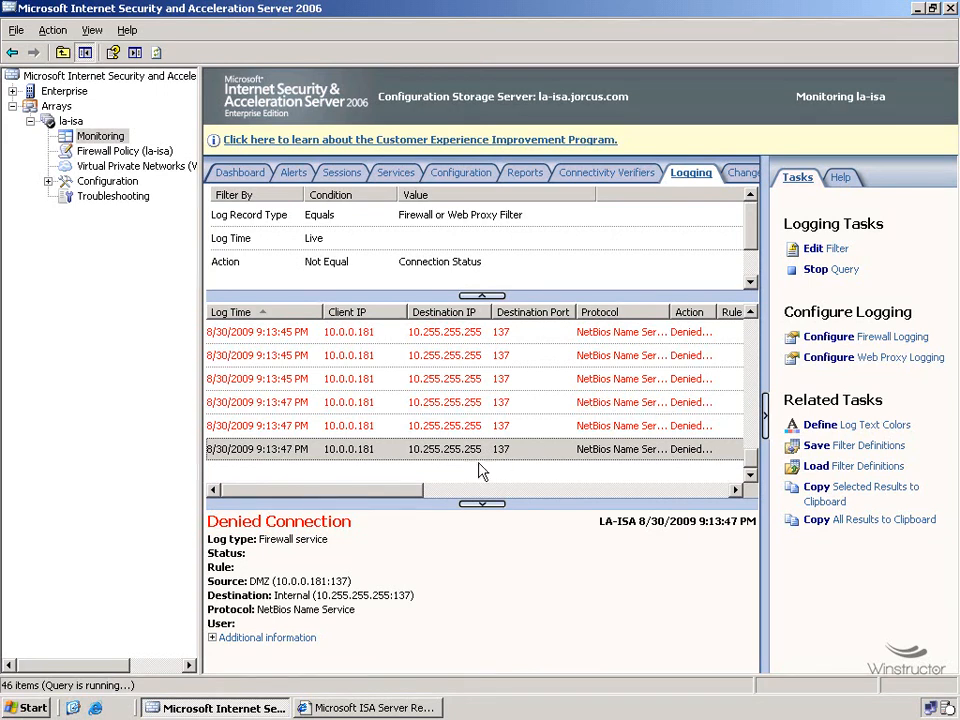
Step: Examine the remaining columns of the log results and the list of available columns, without changing the displayed ones
{"action": "left_click_drag", "start_coordinate": [414, 494], "coordinate": [570, 497]}
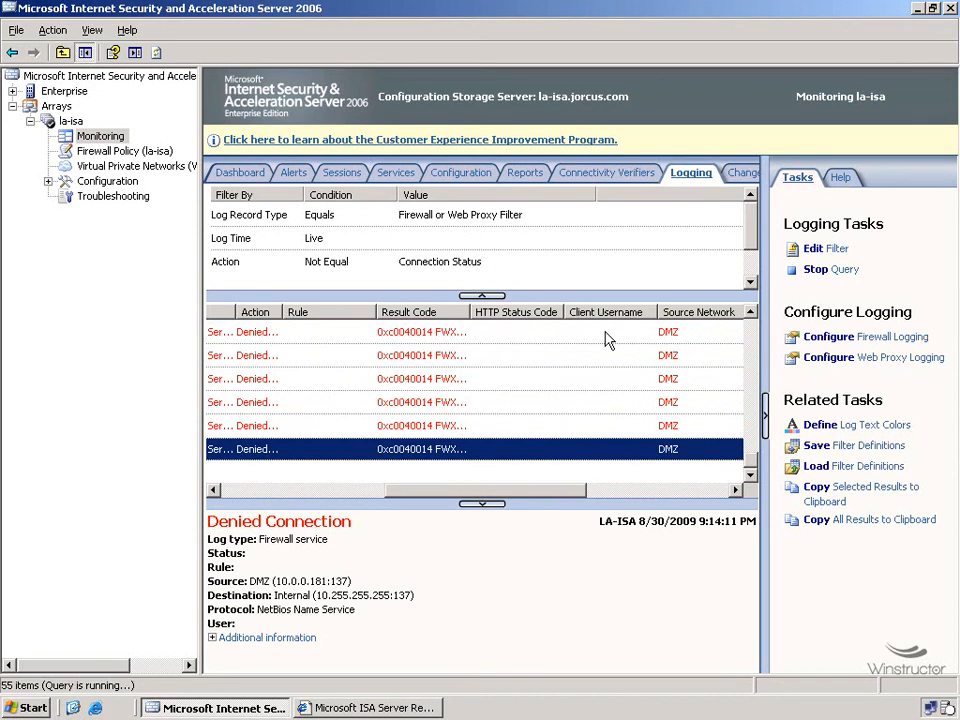
{"action": "left_click_drag", "start_coordinate": [570, 491], "coordinate": [725, 492]}
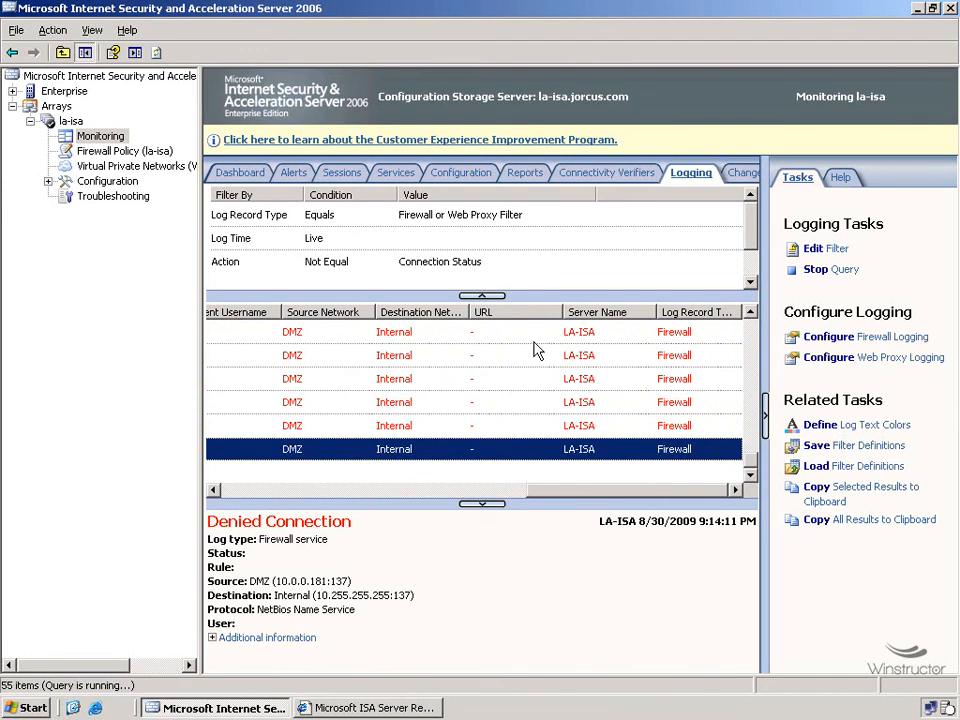
{"action": "right_click", "coordinate": [704, 318]}
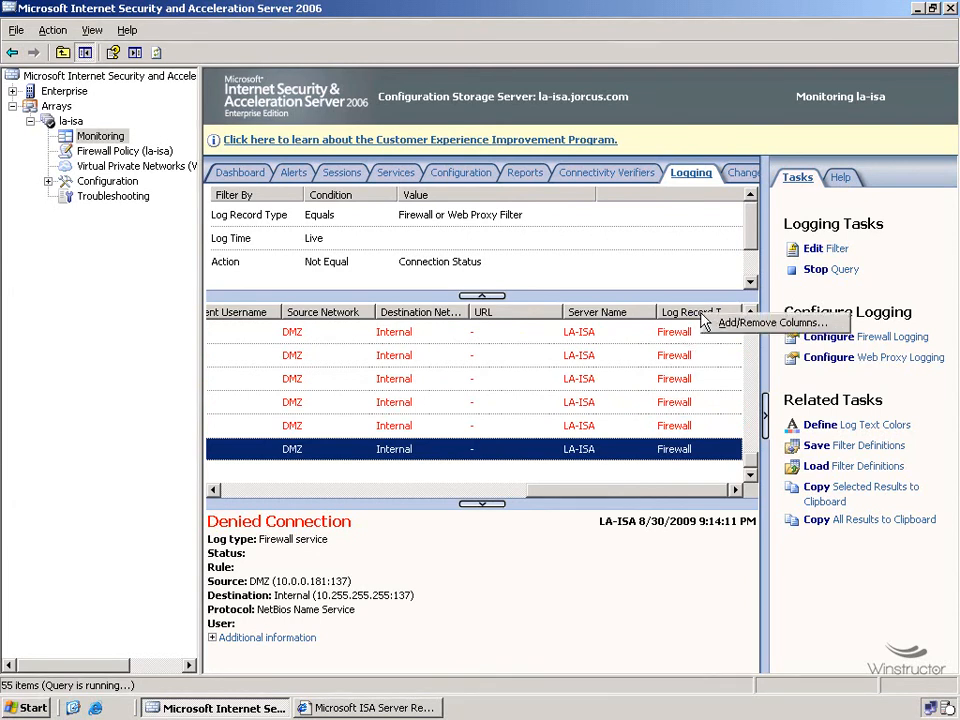
{"action": "left_click", "coordinate": [726, 326]}
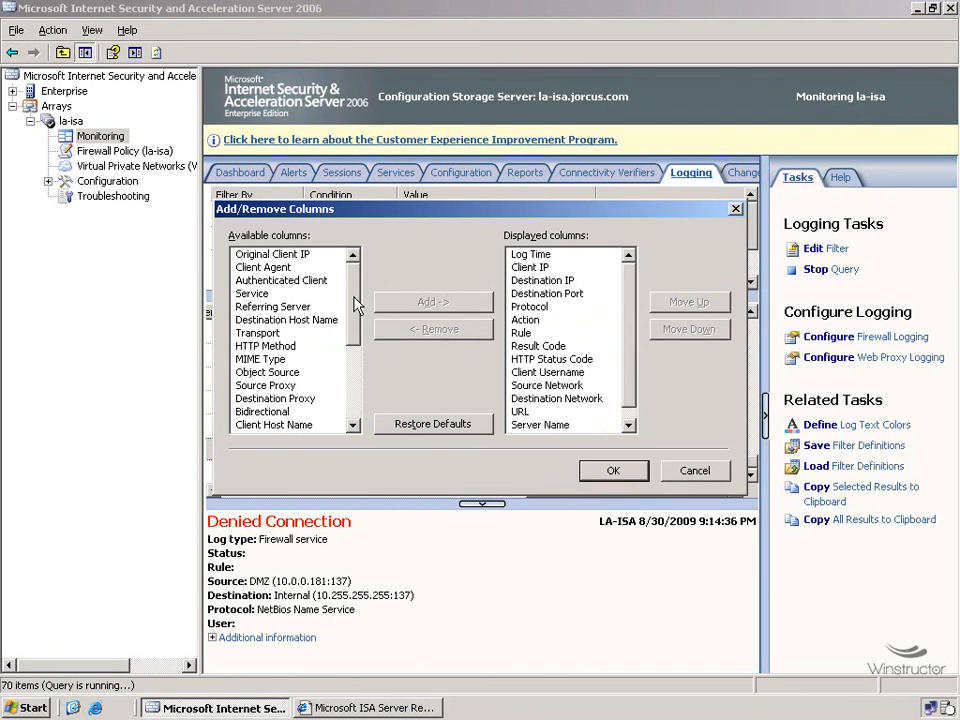
{"action": "mouse_move", "coordinate": [356, 304]}
{"action": "left_mouse_down"}
{"action": "mouse_move", "coordinate": [356, 386]}
{"action": "mouse_move", "coordinate": [355, 318]}
{"action": "left_mouse_up"}
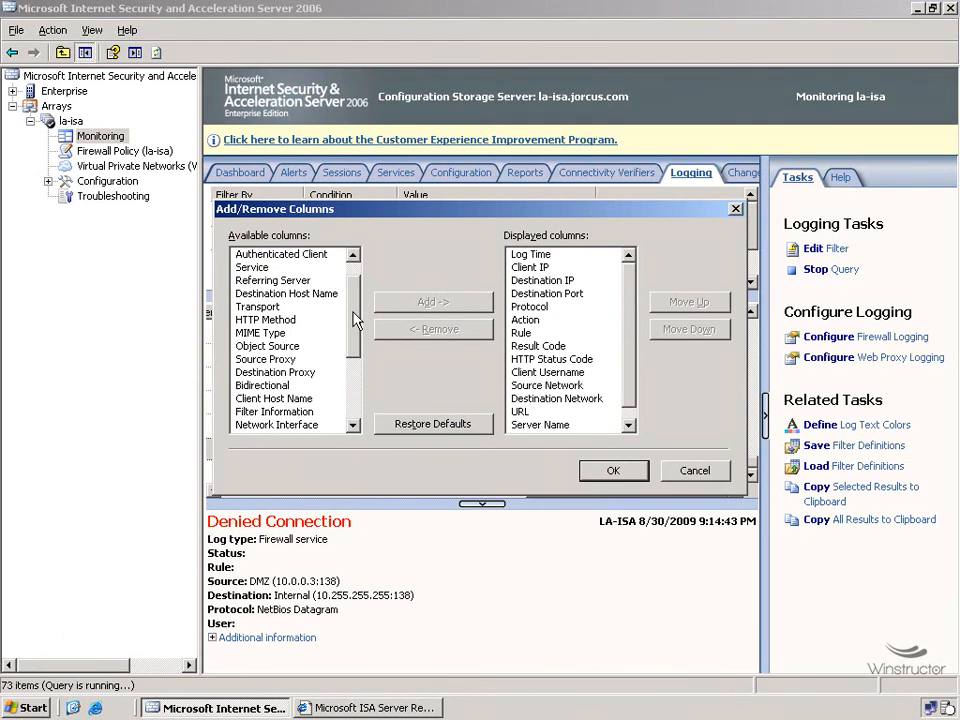
{"action": "left_click", "coordinate": [682, 470]}
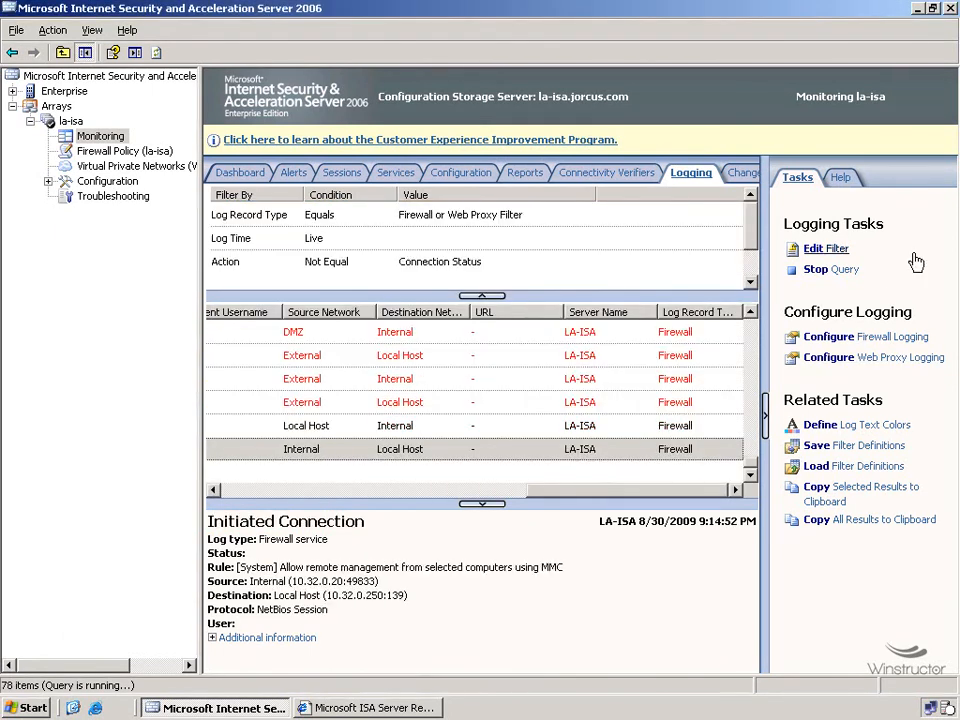
Step: Edit the log filter's Log Time condition, trying On or Before with its calendar, and update it to Last 7 Days
{"action": "left_click", "coordinate": [826, 249]}
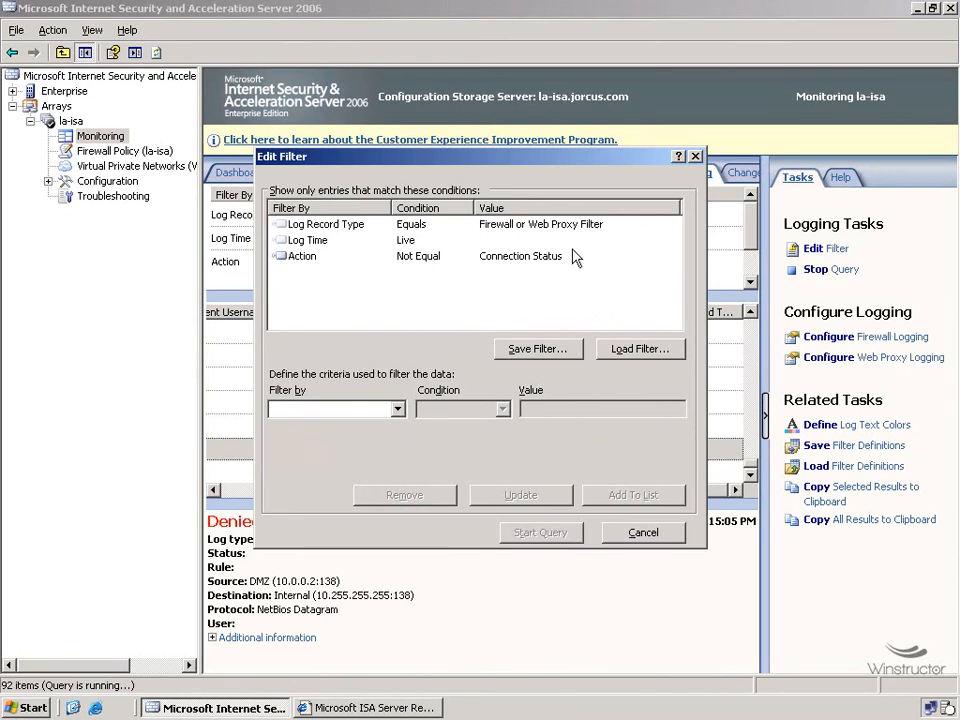
{"action": "left_click", "coordinate": [410, 243]}
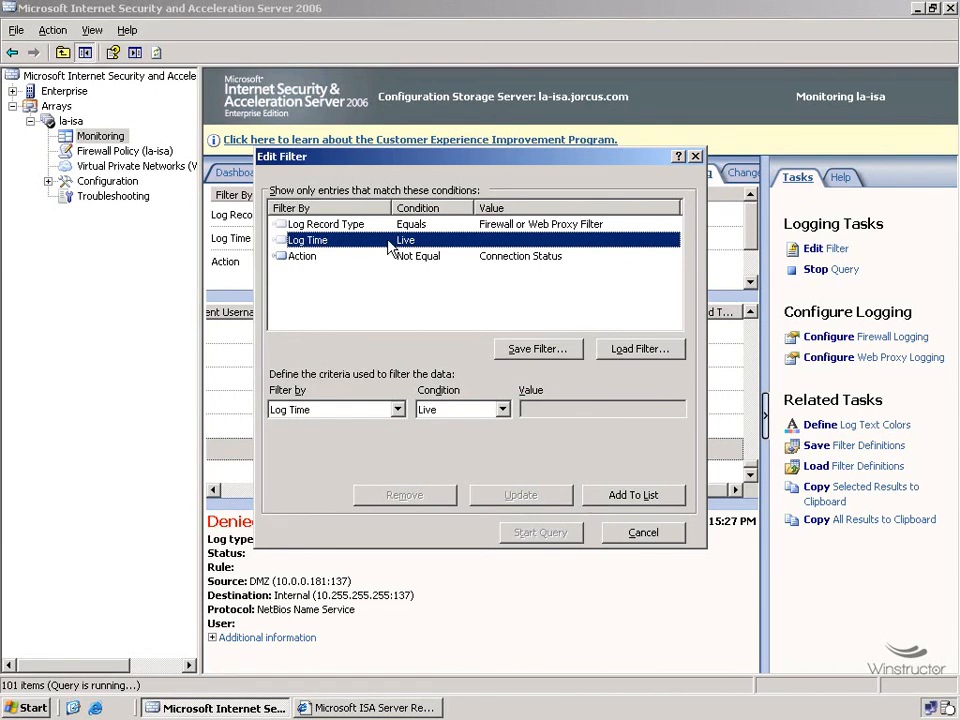
{"action": "left_click", "coordinate": [502, 410]}
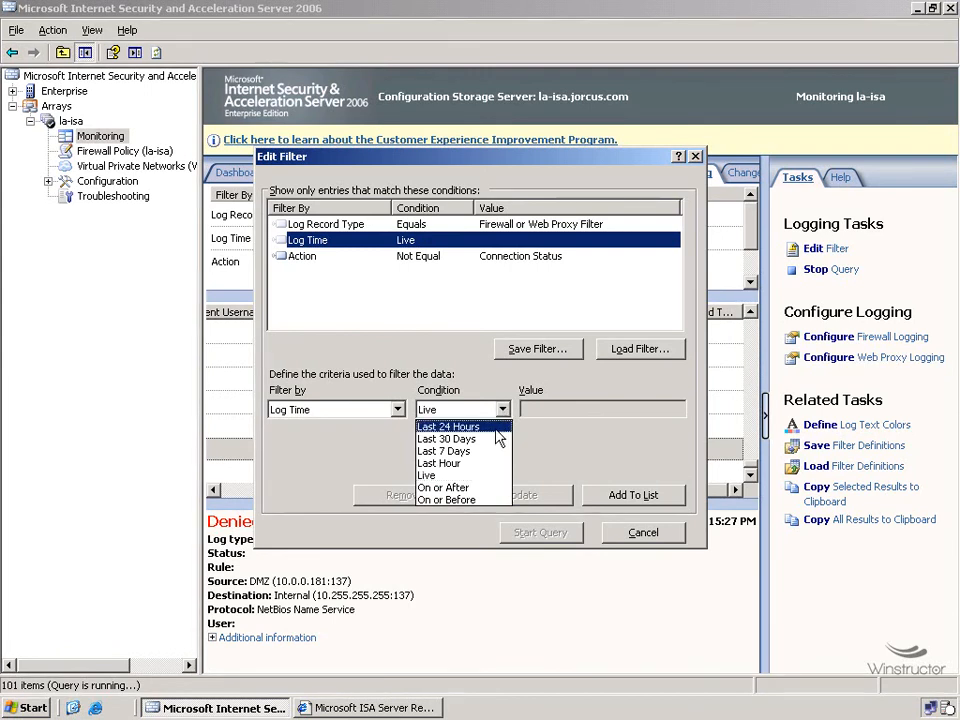
{"action": "left_click", "coordinate": [490, 451]}
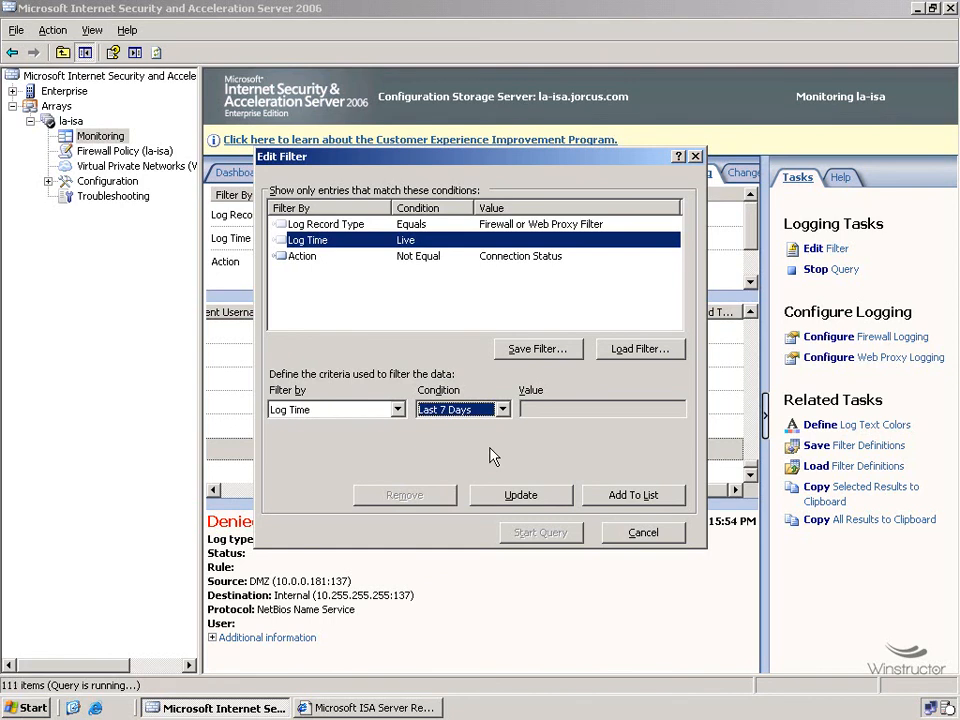
{"action": "left_click", "coordinate": [502, 410]}
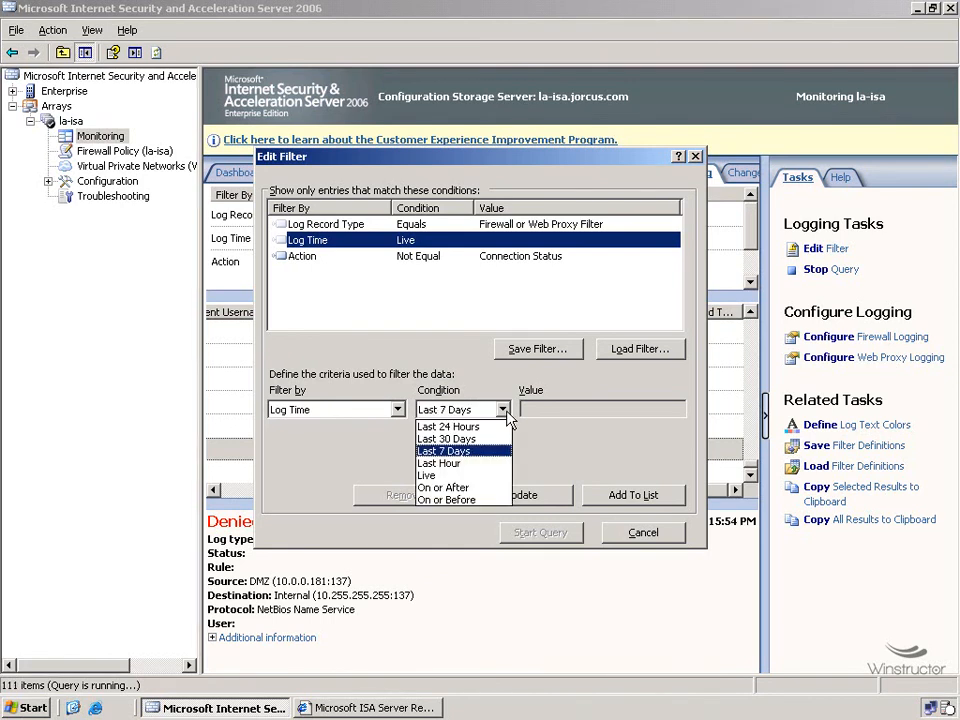
{"action": "left_click", "coordinate": [486, 500]}
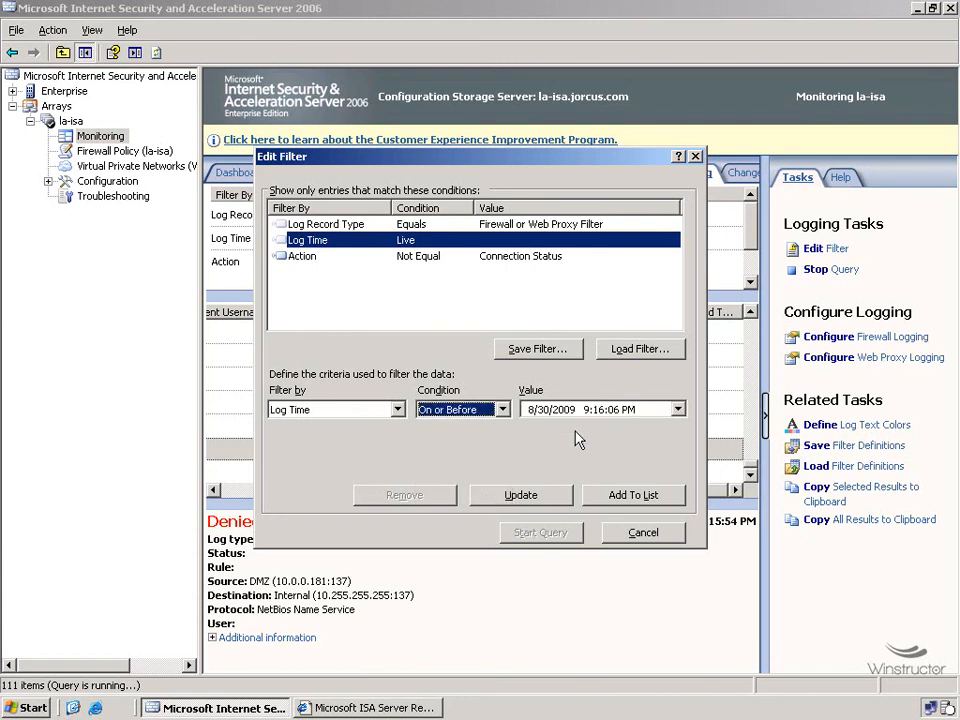
{"action": "left_click", "coordinate": [628, 410]}
{"action": "left_click", "coordinate": [677, 410]}
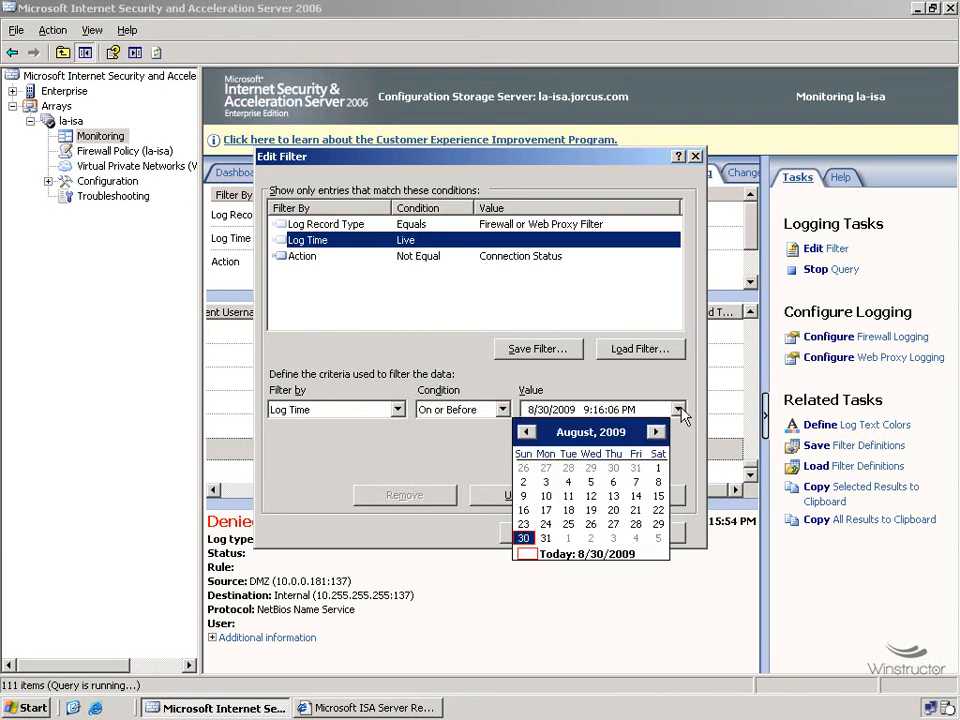
{"action": "left_click", "coordinate": [502, 410]}
{"action": "left_click", "coordinate": [502, 410]}
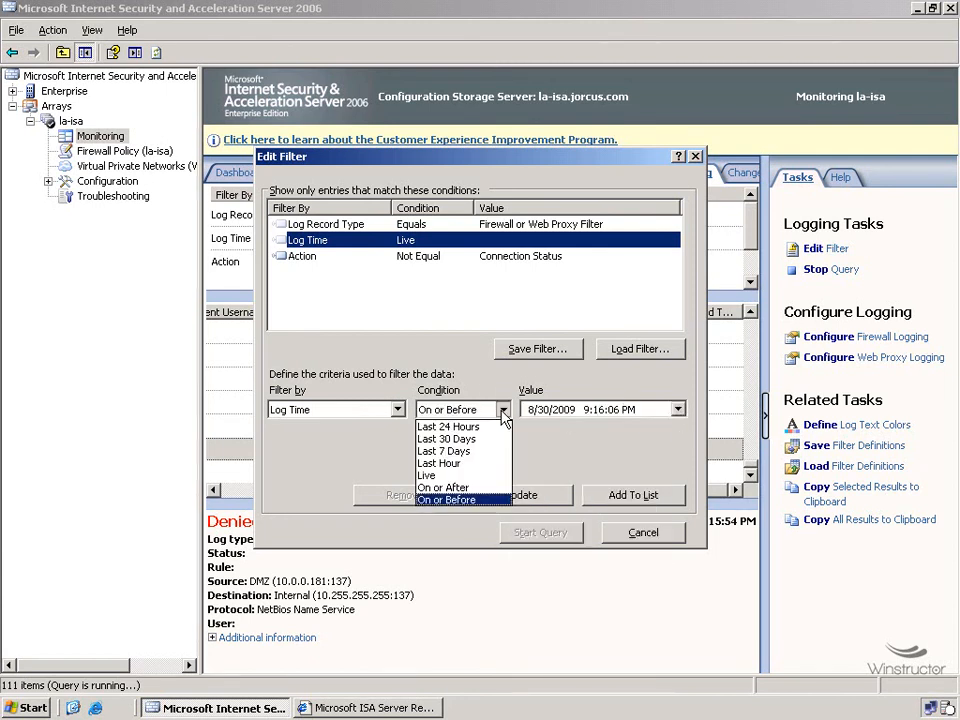
{"action": "left_click", "coordinate": [477, 458]}
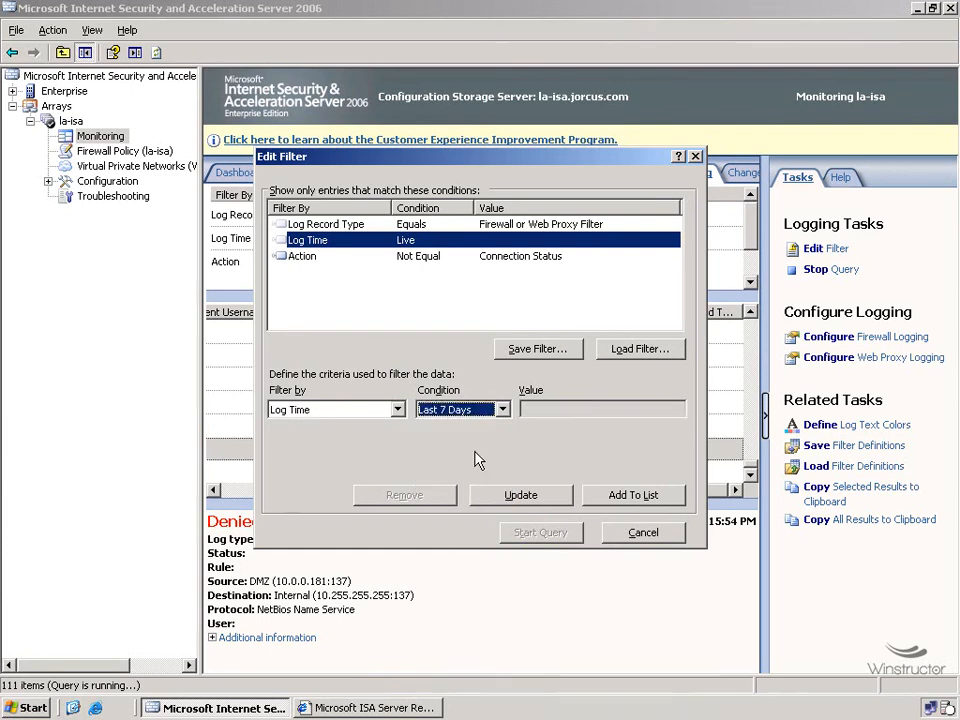
{"action": "left_click", "coordinate": [521, 496]}
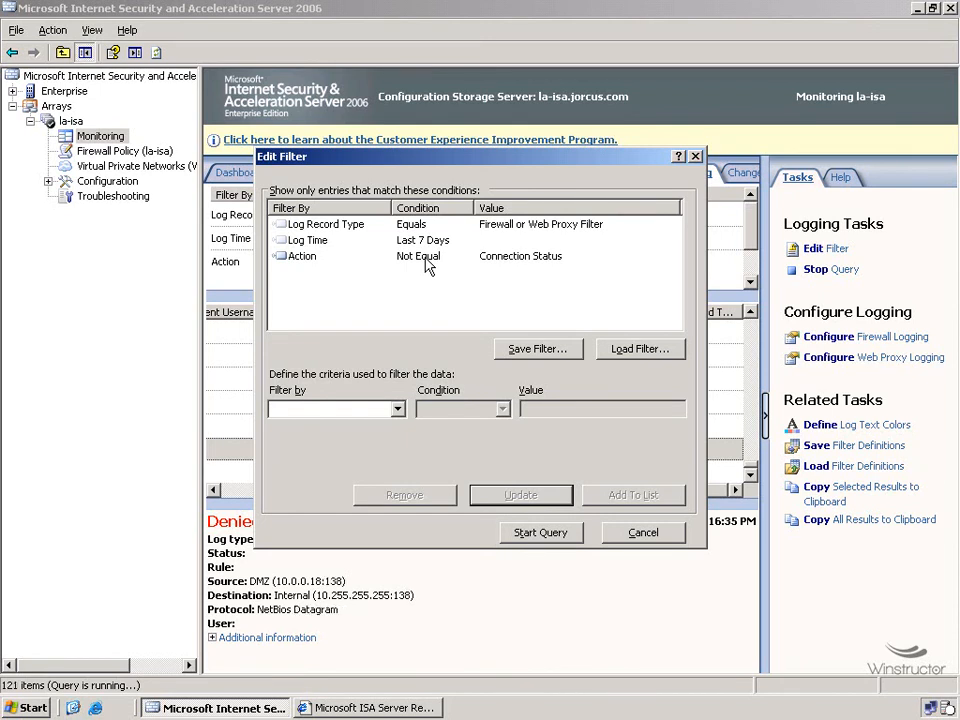
Step: Add a Client Username Equals jorcus\administrator condition to the log filter and start the query
{"action": "left_click", "coordinate": [396, 417]}
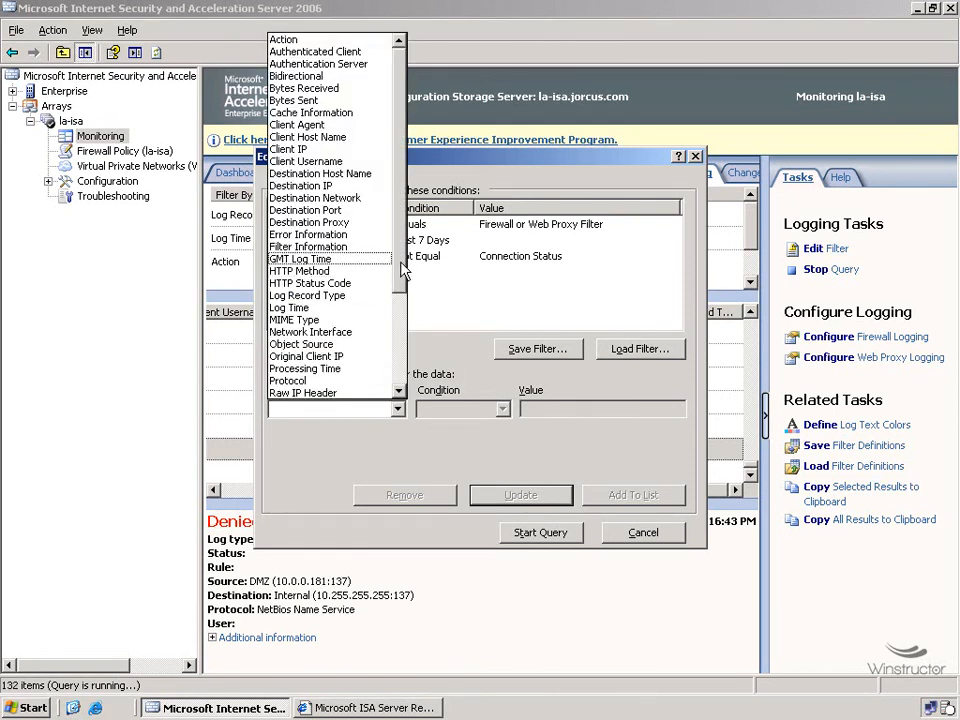
{"action": "mouse_move", "coordinate": [400, 205]}
{"action": "left_mouse_down"}
{"action": "mouse_move", "coordinate": [400, 395]}
{"action": "mouse_move", "coordinate": [400, 210]}
{"action": "left_mouse_up"}
{"action": "left_click", "coordinate": [312, 163]}
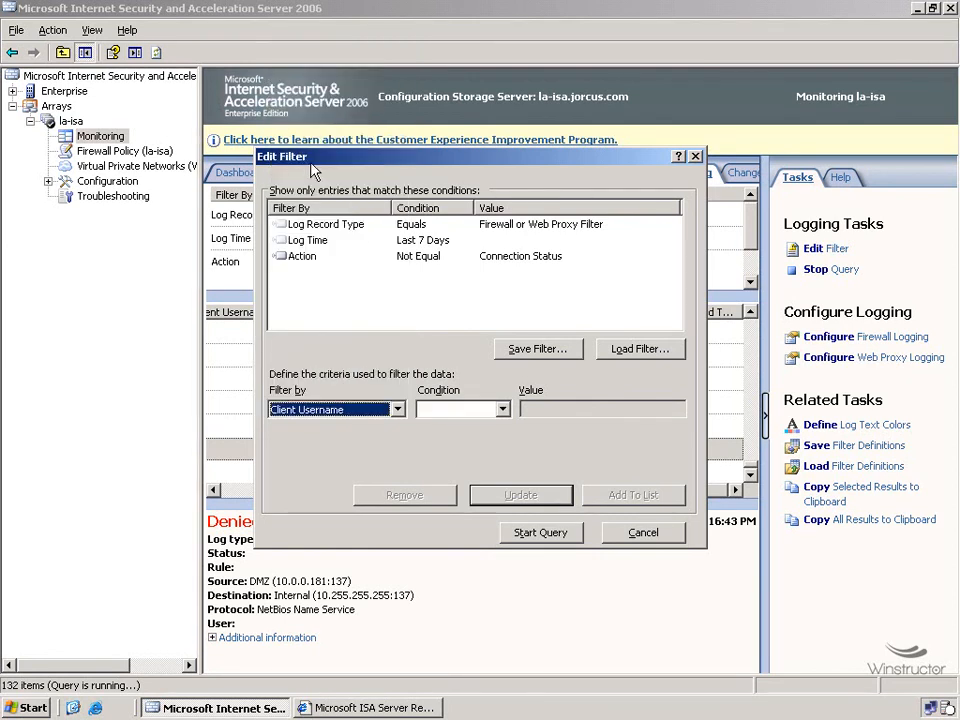
{"action": "left_click", "coordinate": [503, 410]}
{"action": "left_click", "coordinate": [487, 440]}
{"action": "left_click", "coordinate": [577, 409]}
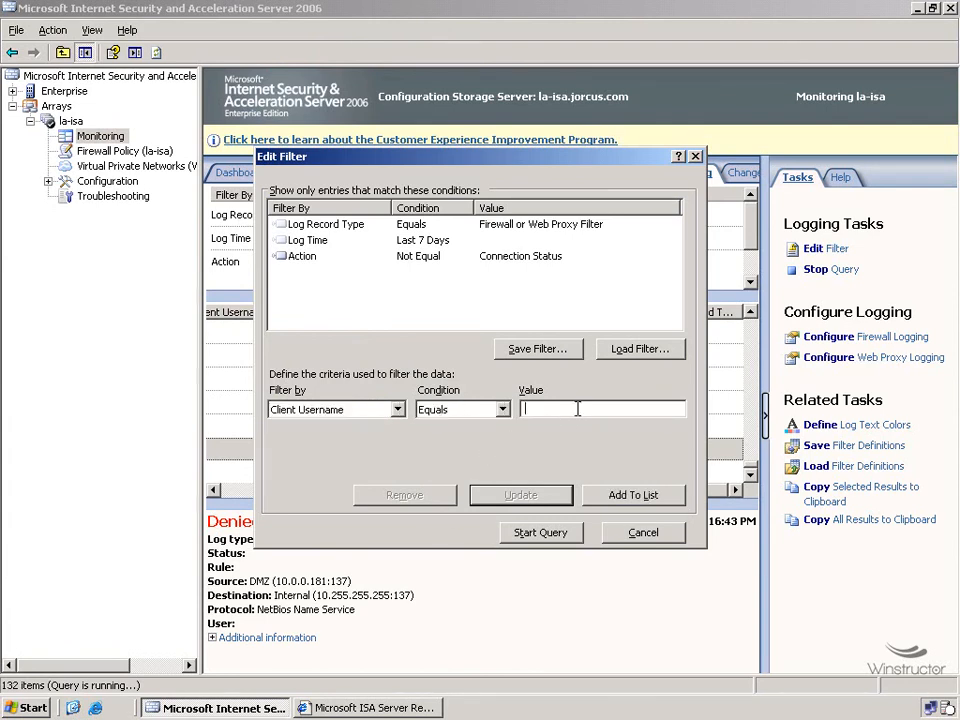
{"action": "type", "text": "jorcus\\administrator"}
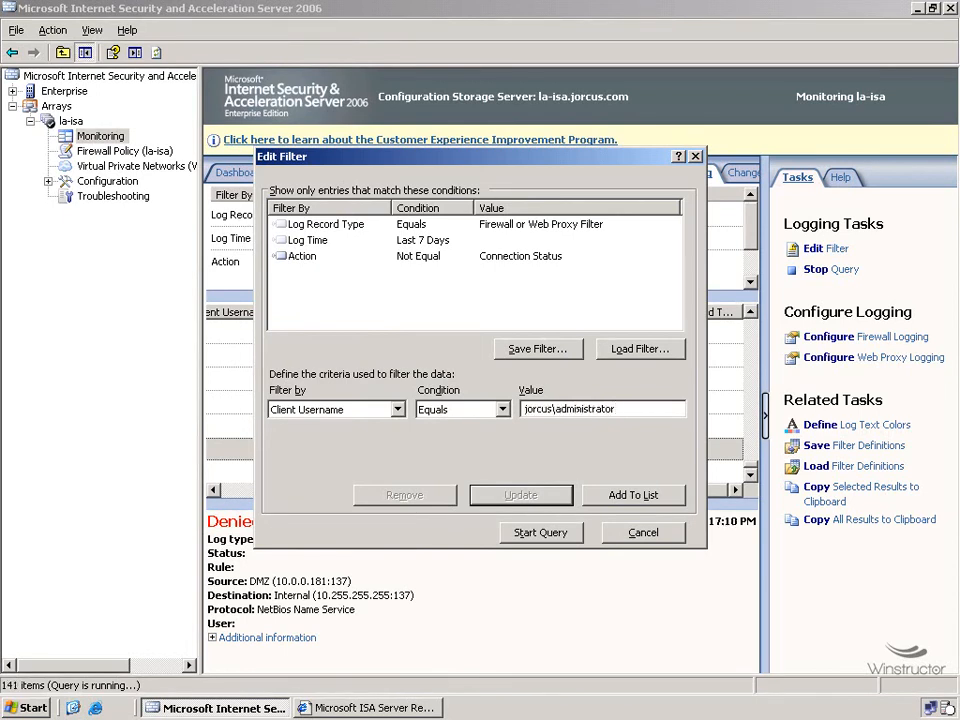
{"action": "left_click", "coordinate": [640, 496]}
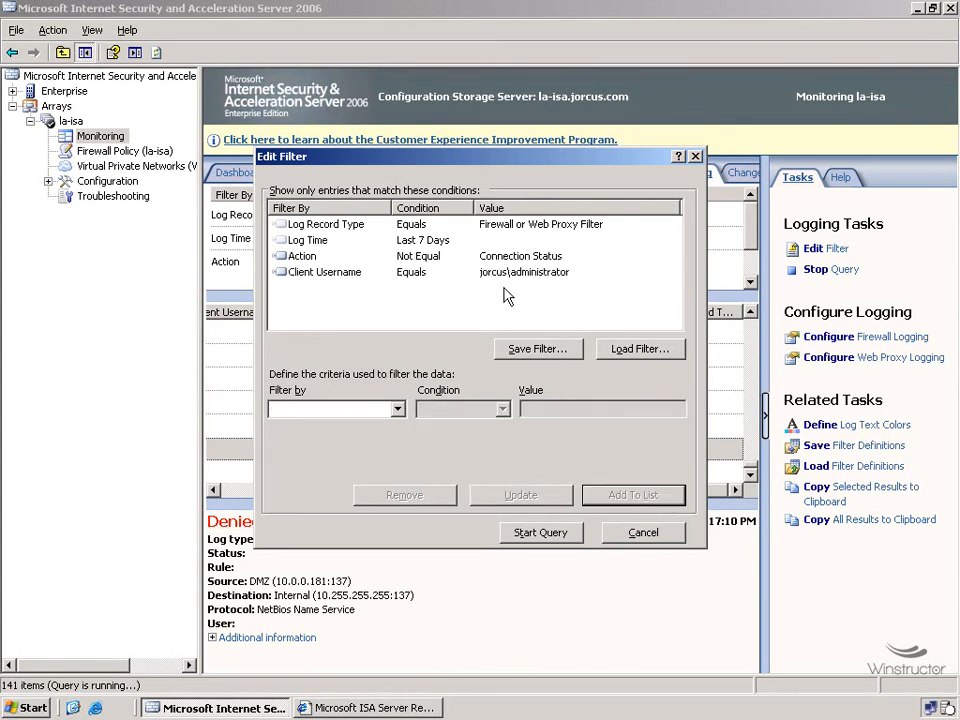
{"action": "left_click", "coordinate": [540, 533]}
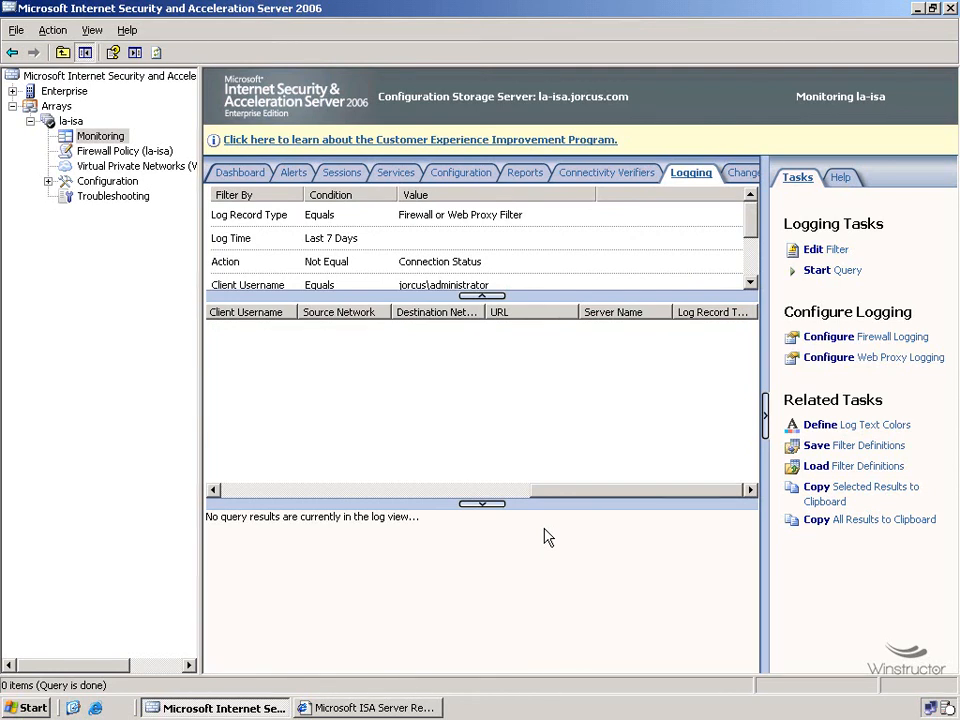
Step: Examine the firewall log storage formats, trying File with the W3C extended log file format and returning to MSDE Database
{"action": "left_click", "coordinate": [907, 340]}
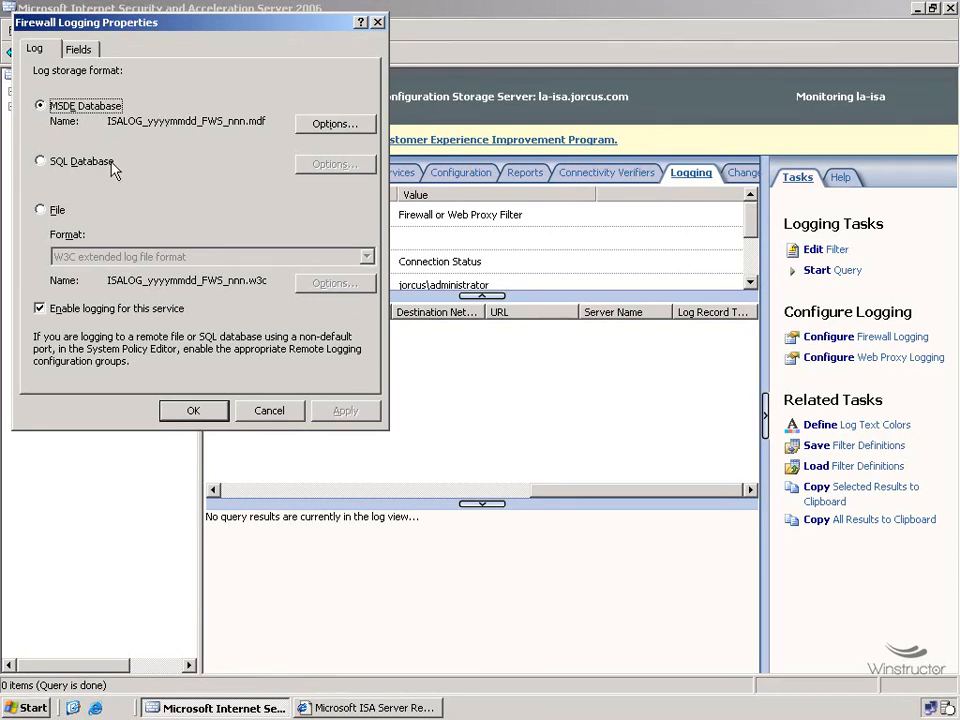
{"action": "left_click", "coordinate": [57, 209]}
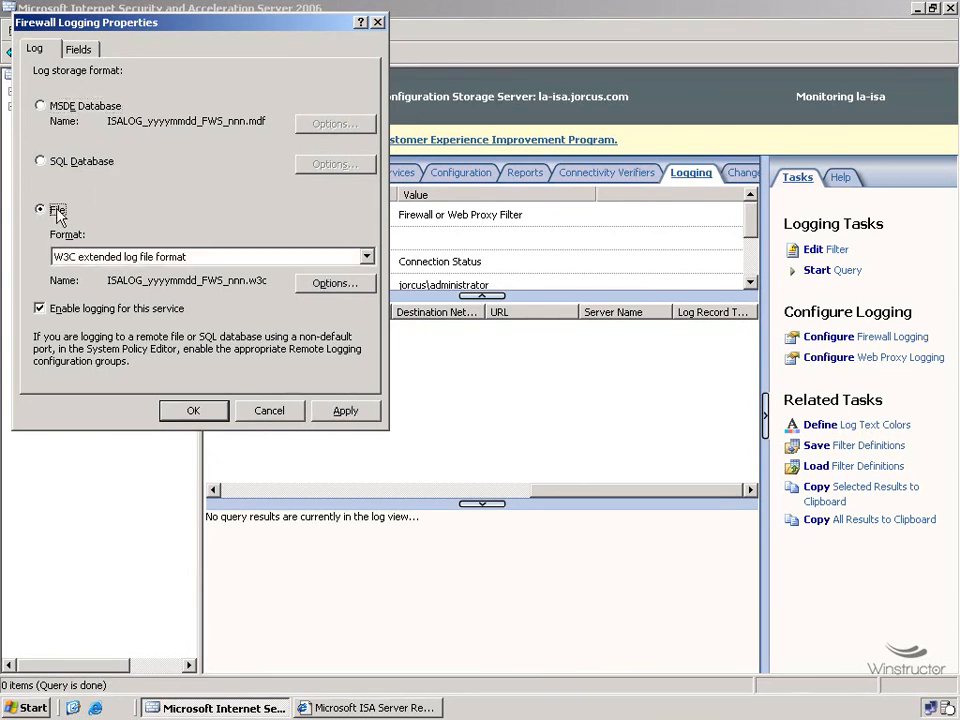
{"action": "left_click", "coordinate": [190, 262]}
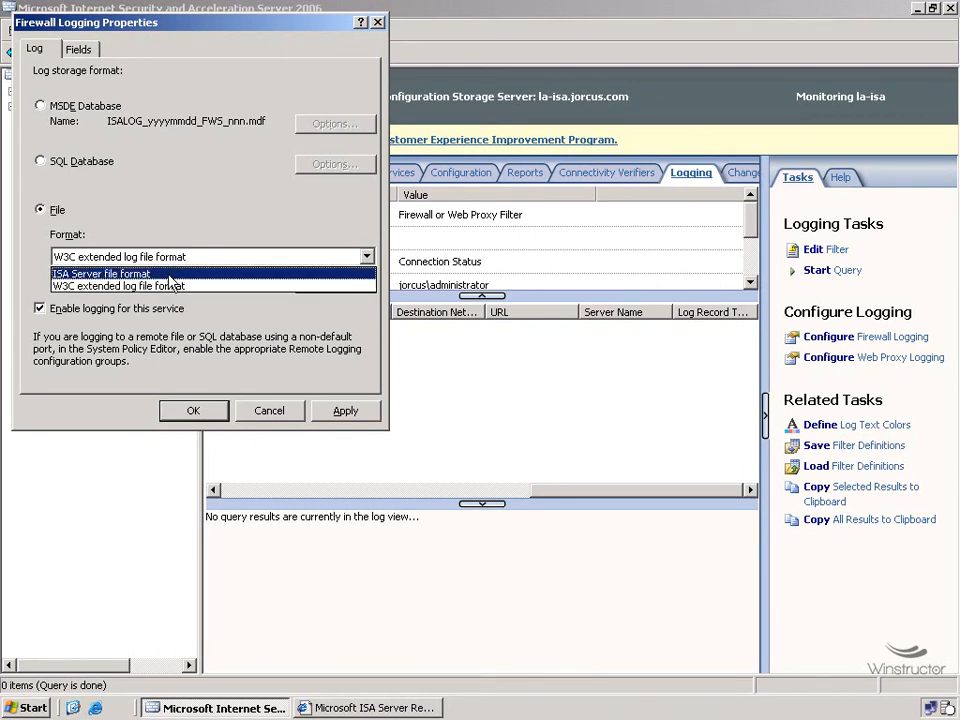
{"action": "left_click", "coordinate": [172, 286]}
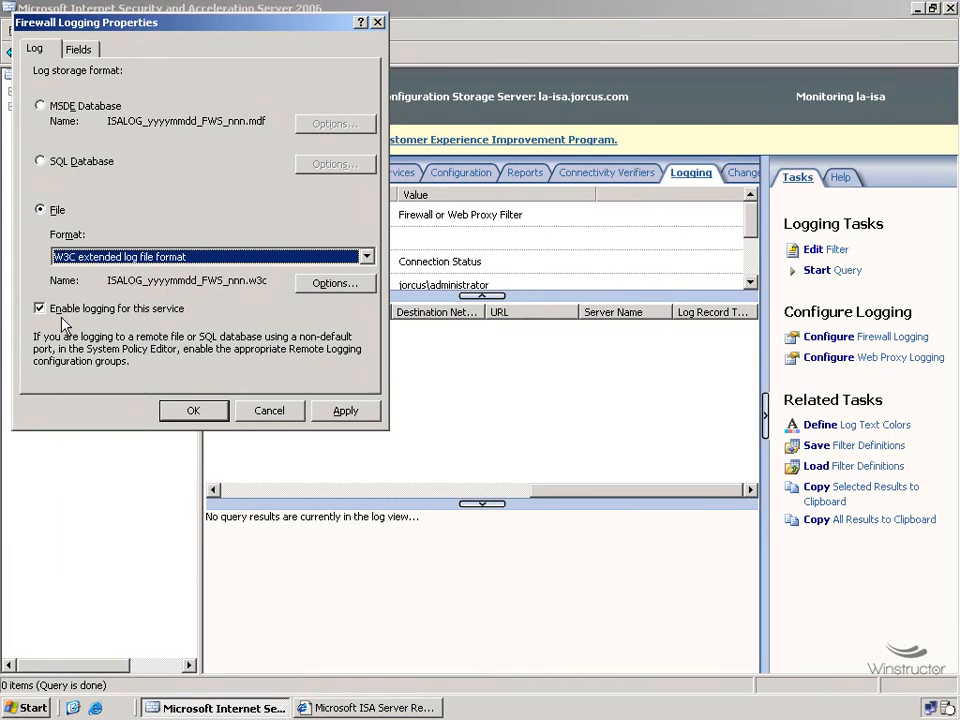
{"action": "left_click", "coordinate": [58, 110]}
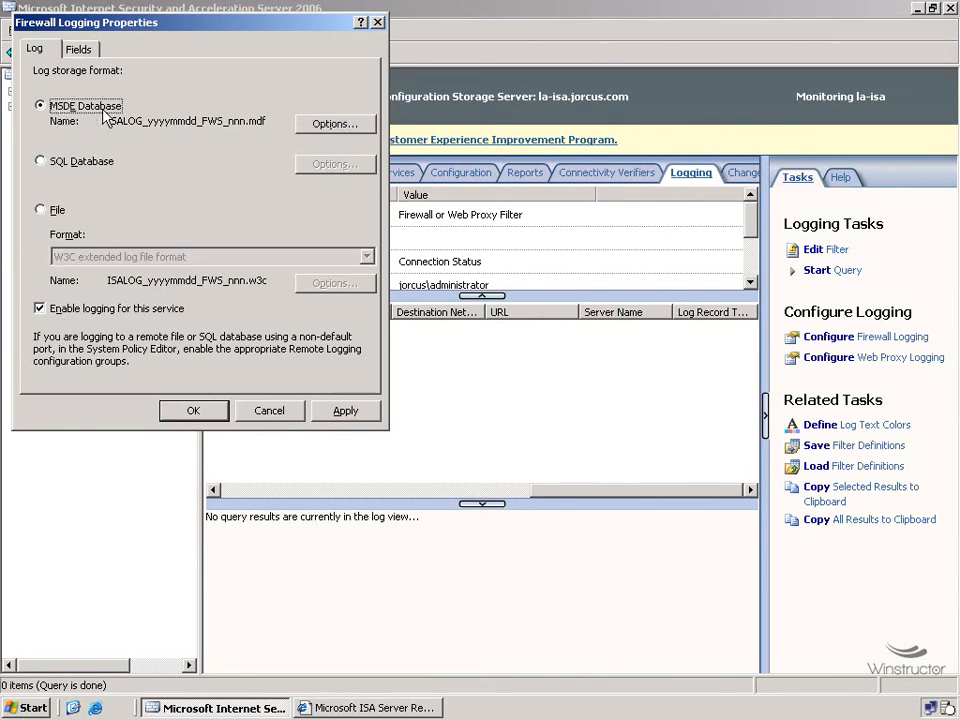
Step: Explore the MSDE Database log options, trying a custom folder and no total size limit, and cancel the changes
{"action": "left_click", "coordinate": [342, 125]}
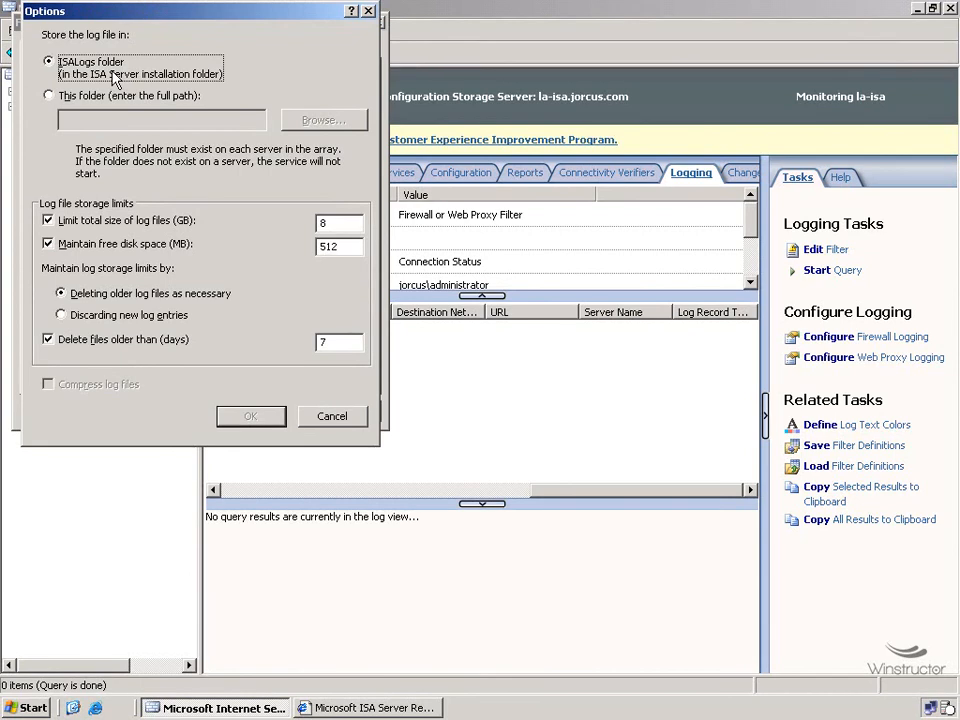
{"action": "left_click", "coordinate": [64, 93]}
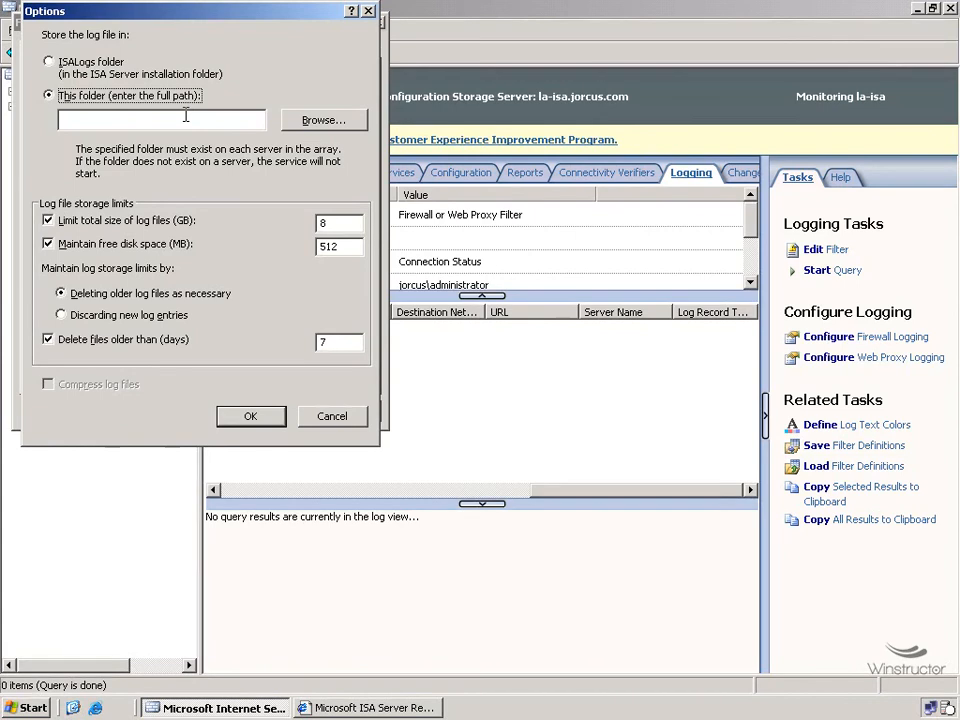
{"action": "double_click", "coordinate": [328, 222]}
{"action": "left_click", "coordinate": [362, 225]}
{"action": "double_click", "coordinate": [328, 247]}
{"action": "left_click", "coordinate": [354, 220]}
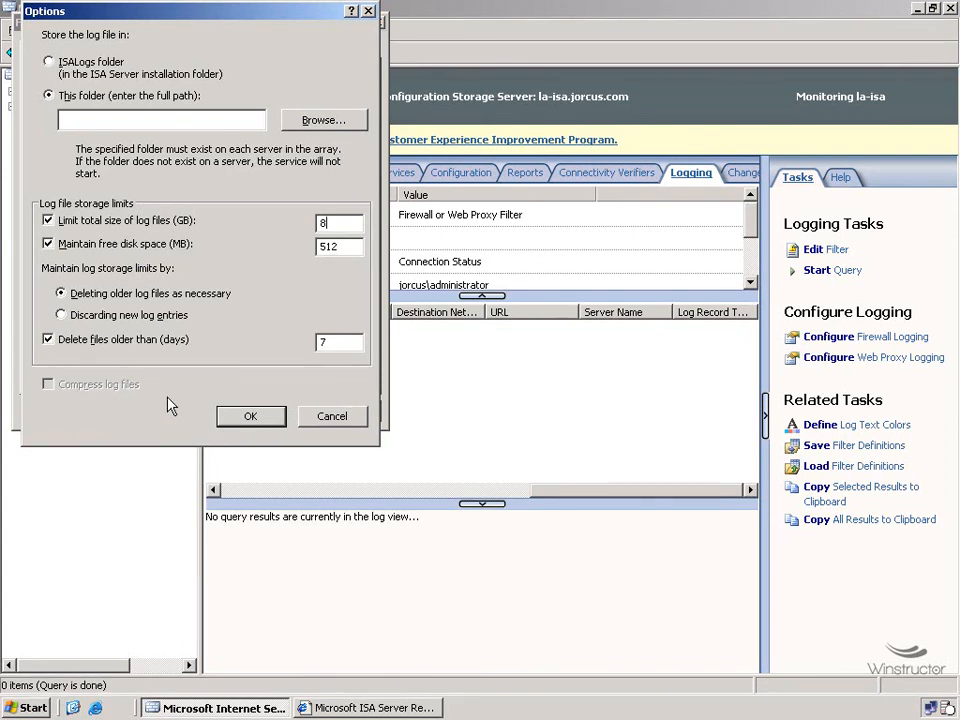
{"action": "double_click", "coordinate": [343, 342]}
{"action": "left_click", "coordinate": [190, 221]}
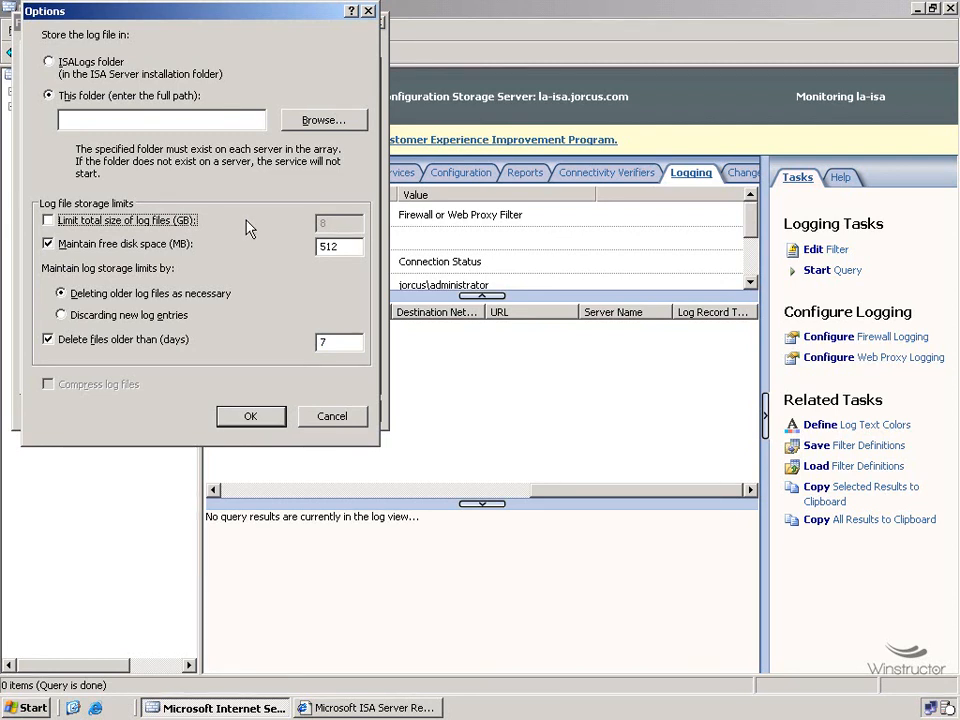
{"action": "left_click", "coordinate": [322, 413]}
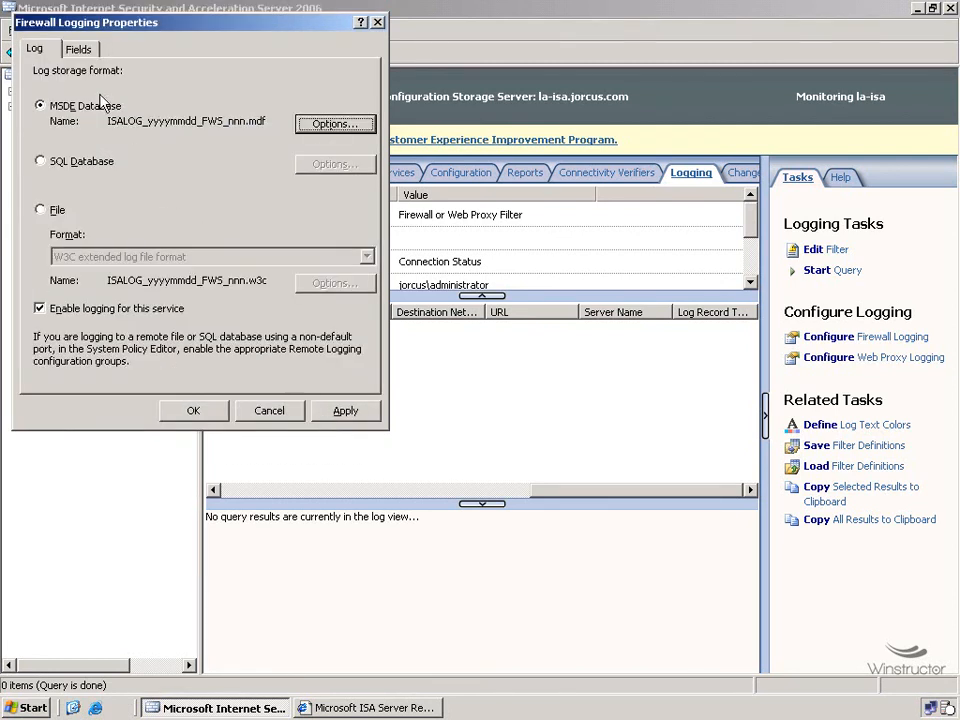
Step: Review the fields included in the firewall log and the Web Proxy logging properties, cancelling both dialogs
{"action": "left_click", "coordinate": [79, 48]}
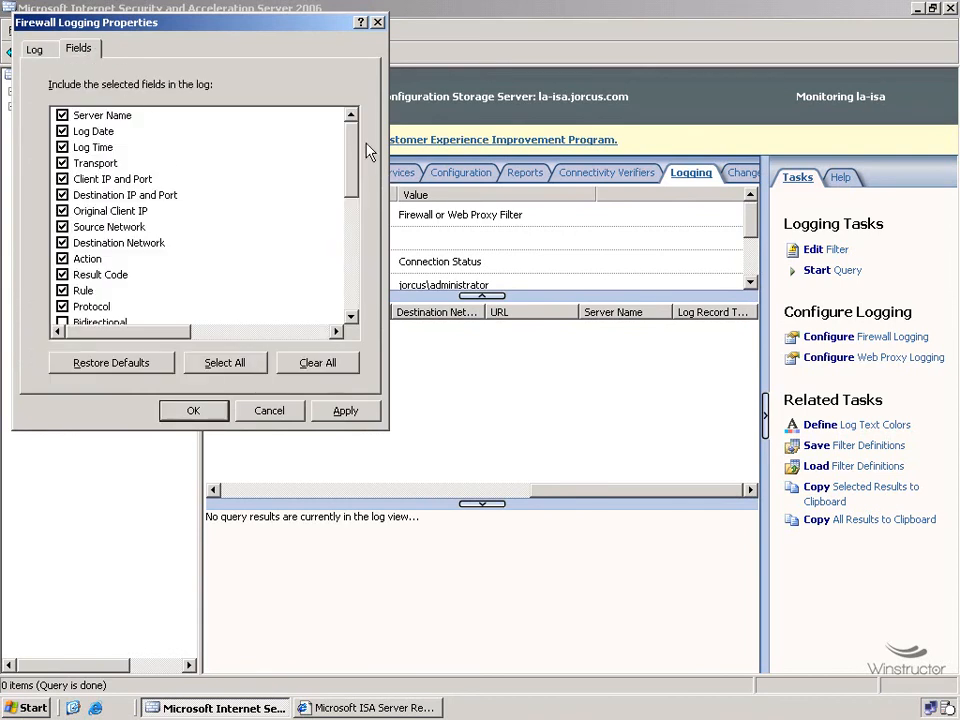
{"action": "left_click_drag", "start_coordinate": [352, 141], "coordinate": [318, 285]}
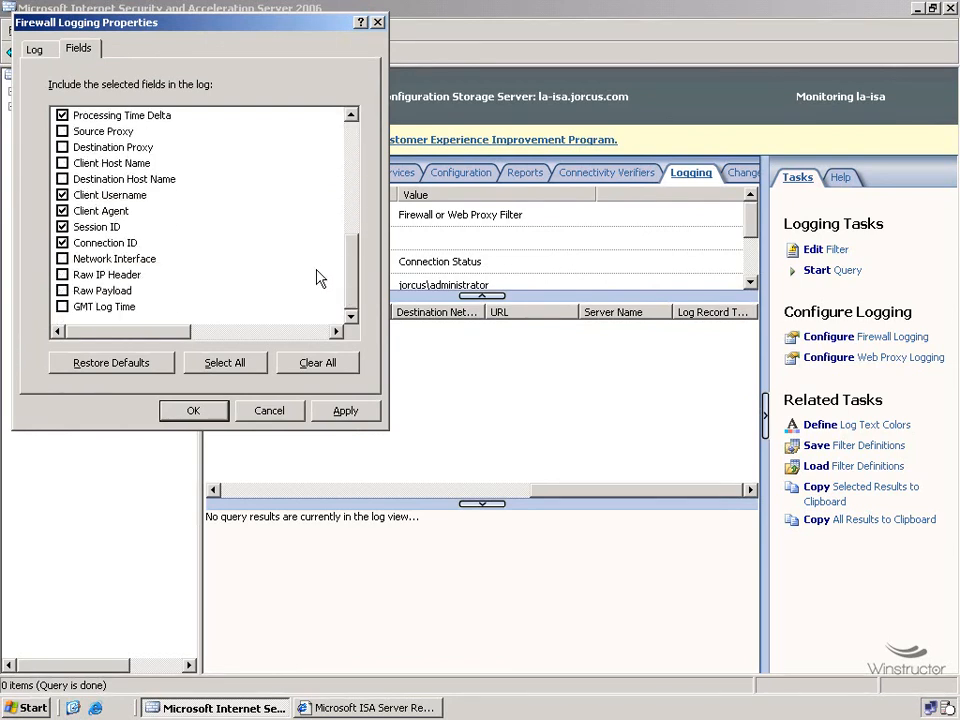
{"action": "left_click", "coordinate": [299, 414]}
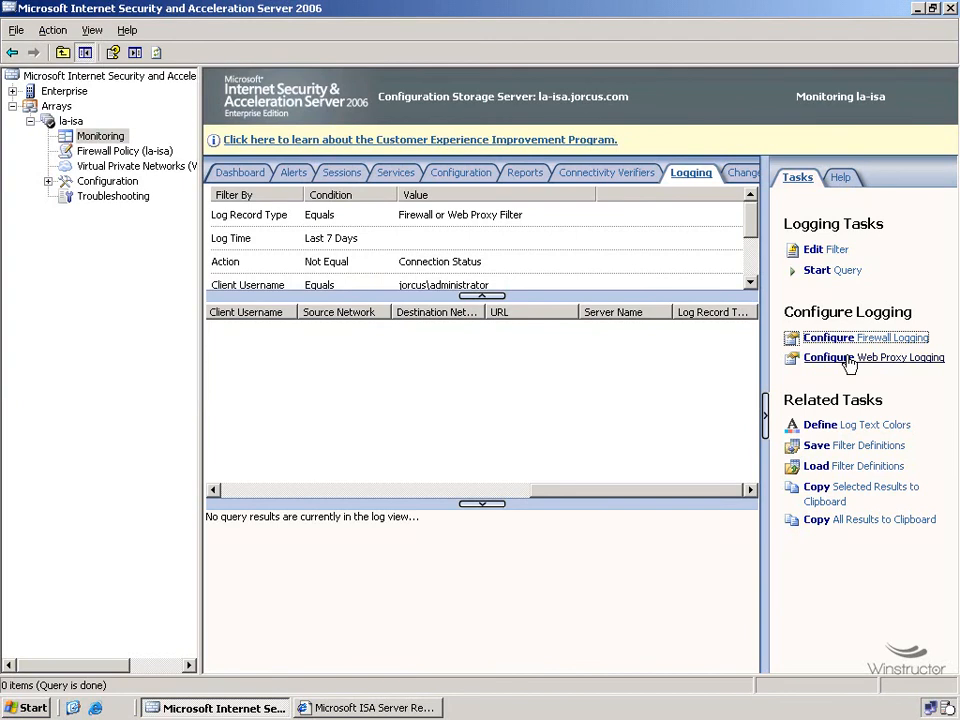
{"action": "left_click", "coordinate": [914, 366]}
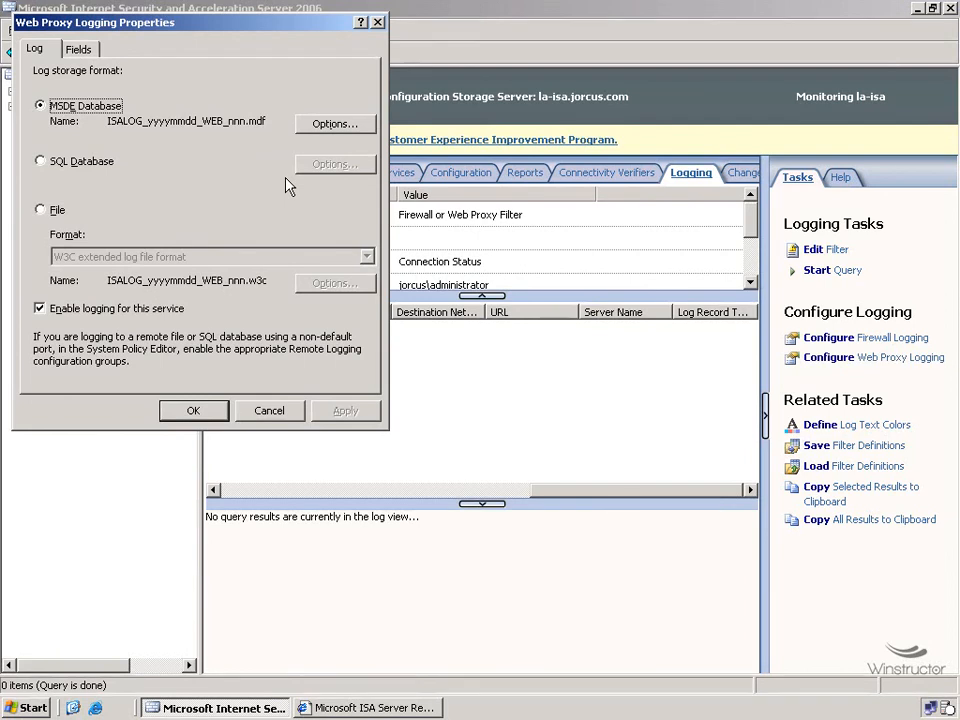
{"action": "left_click", "coordinate": [280, 410]}
Step: Enable change tracking for the la-isa array, keeping the default entry limit and change description prompt
{"action": "left_click", "coordinate": [745, 173]}
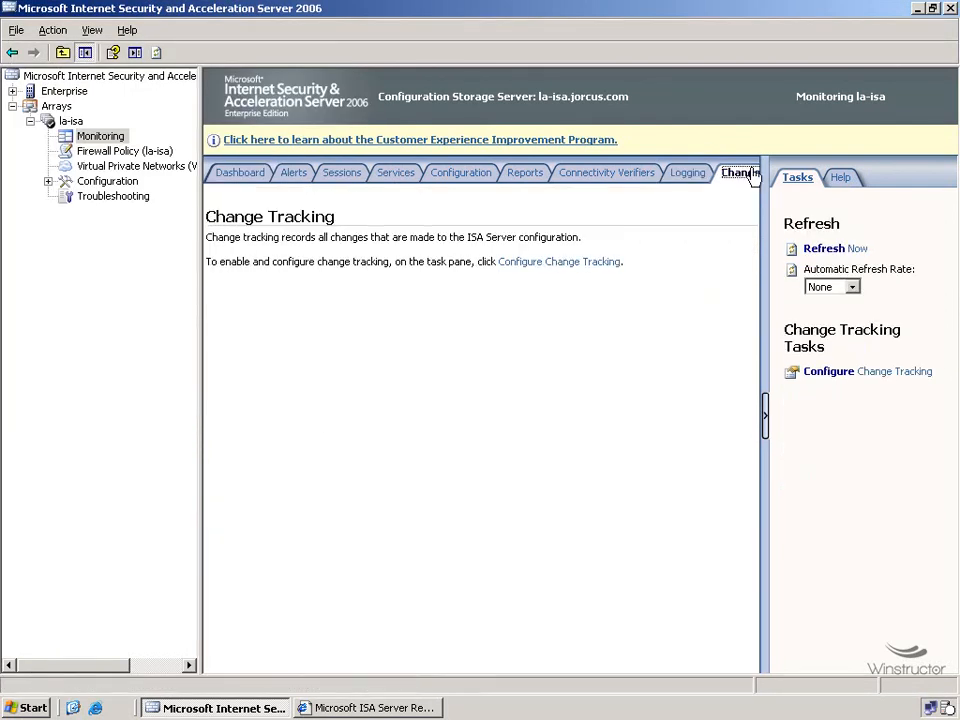
{"action": "left_click", "coordinate": [590, 268]}
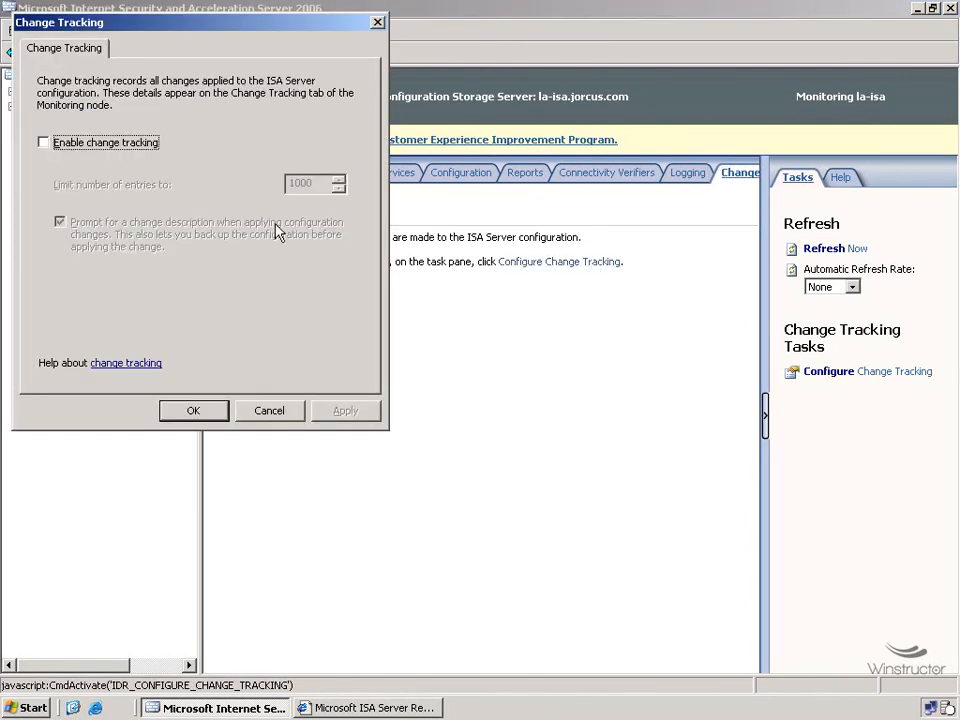
{"action": "left_click", "coordinate": [110, 147]}
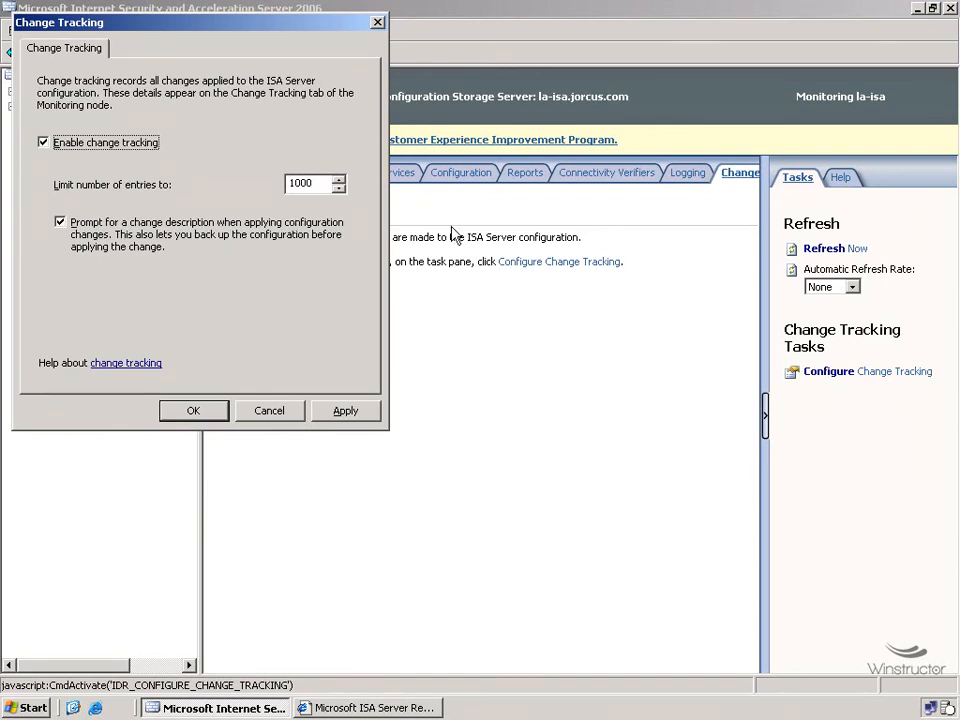
{"action": "left_click", "coordinate": [194, 411]}
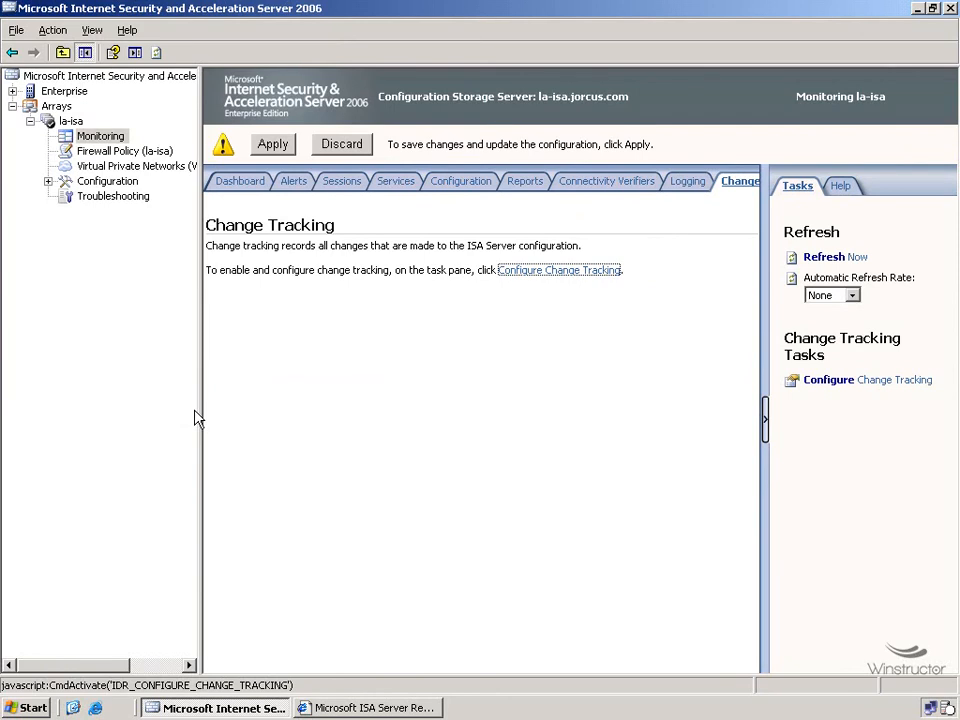
Step: Apply the configuration changes with the description "Applied the Change Tracking feature"
{"action": "left_click", "coordinate": [279, 151]}
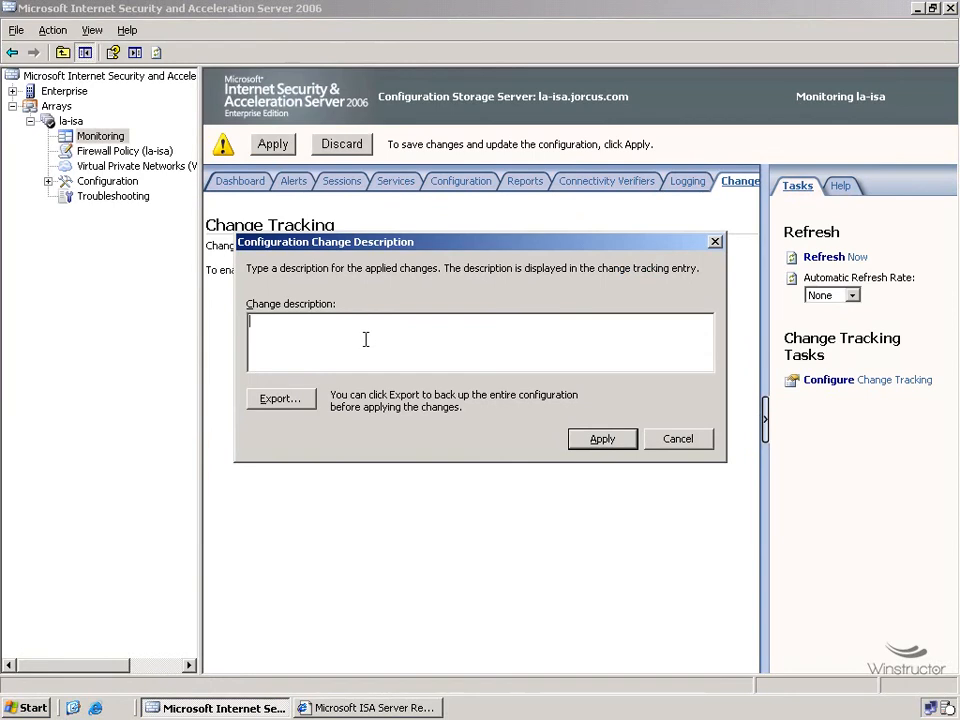
{"action": "type", "text": "Applied the Change Tracking"}
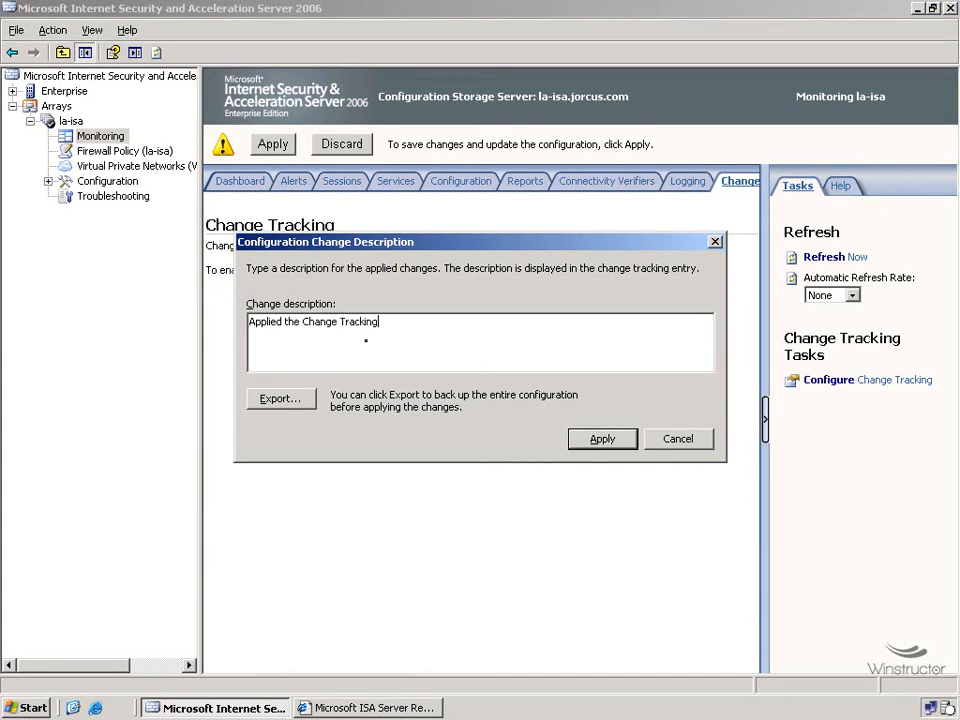
{"action": "type", "text": " feature"}
{"action": "left_click", "coordinate": [600, 439]}
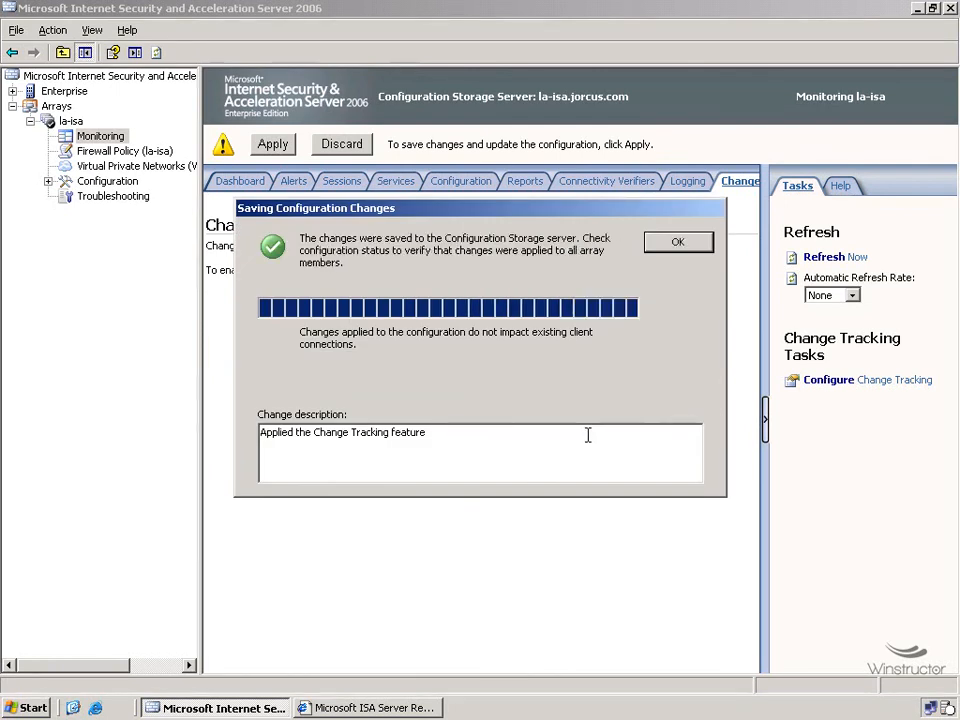
{"action": "left_click", "coordinate": [677, 240]}
Step: Refresh the change tracking list, inspect the details of the recorded change, and return to the alerts
{"action": "left_click", "coordinate": [830, 254]}
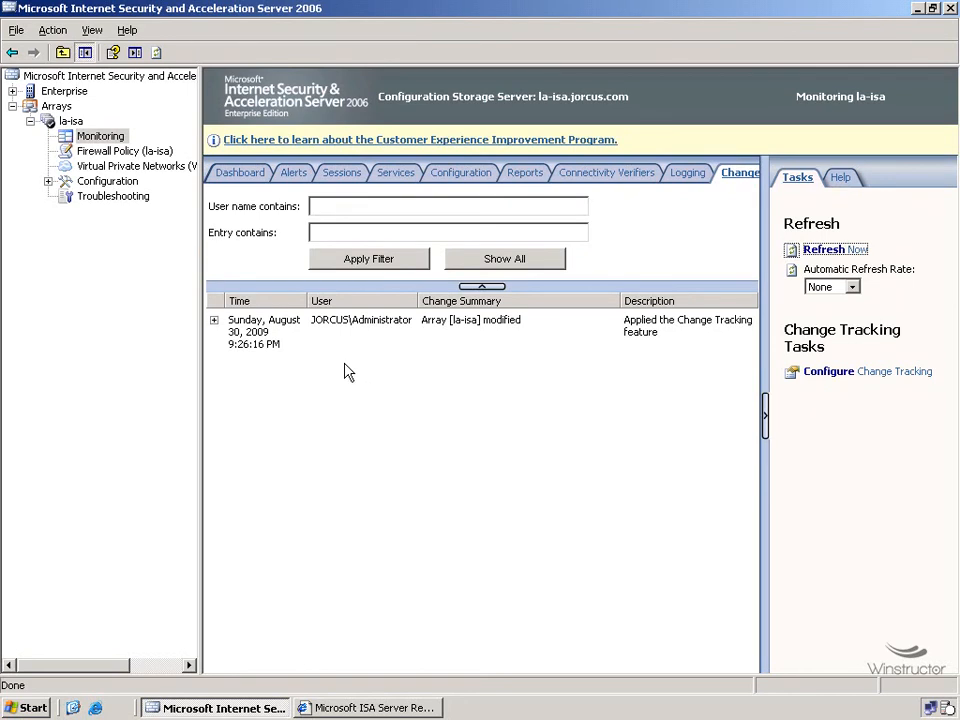
{"action": "left_click", "coordinate": [213, 320]}
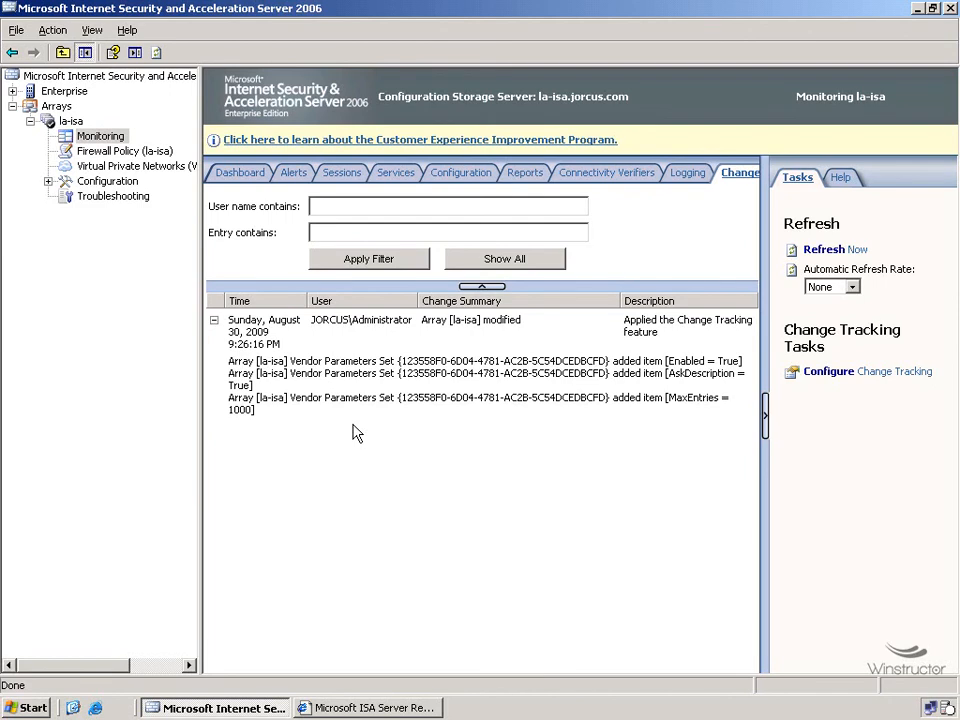
{"action": "left_click", "coordinate": [295, 173]}
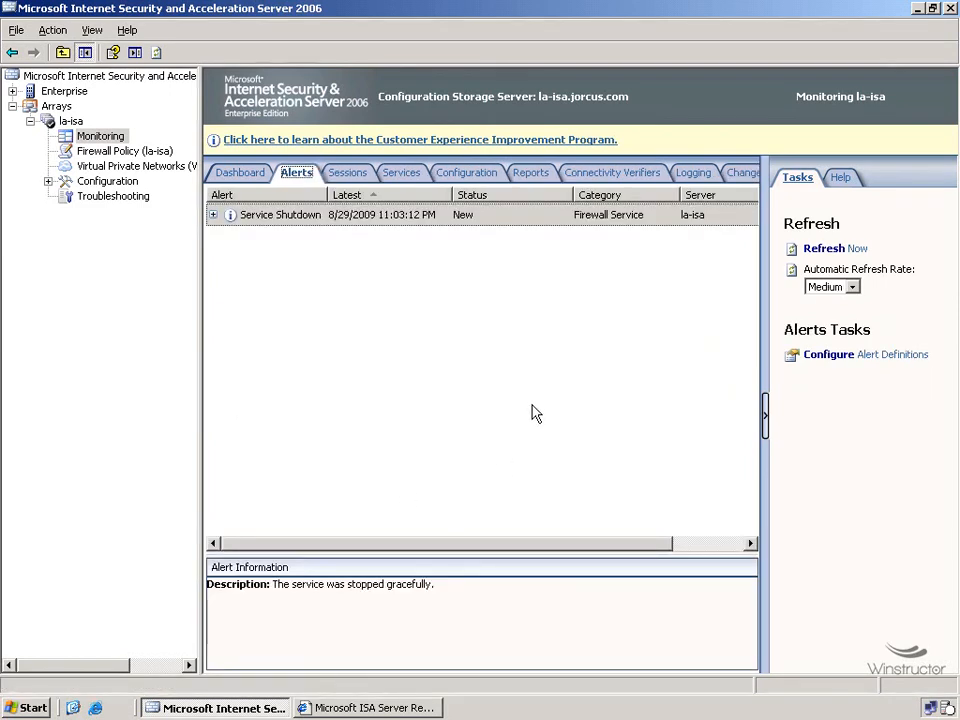